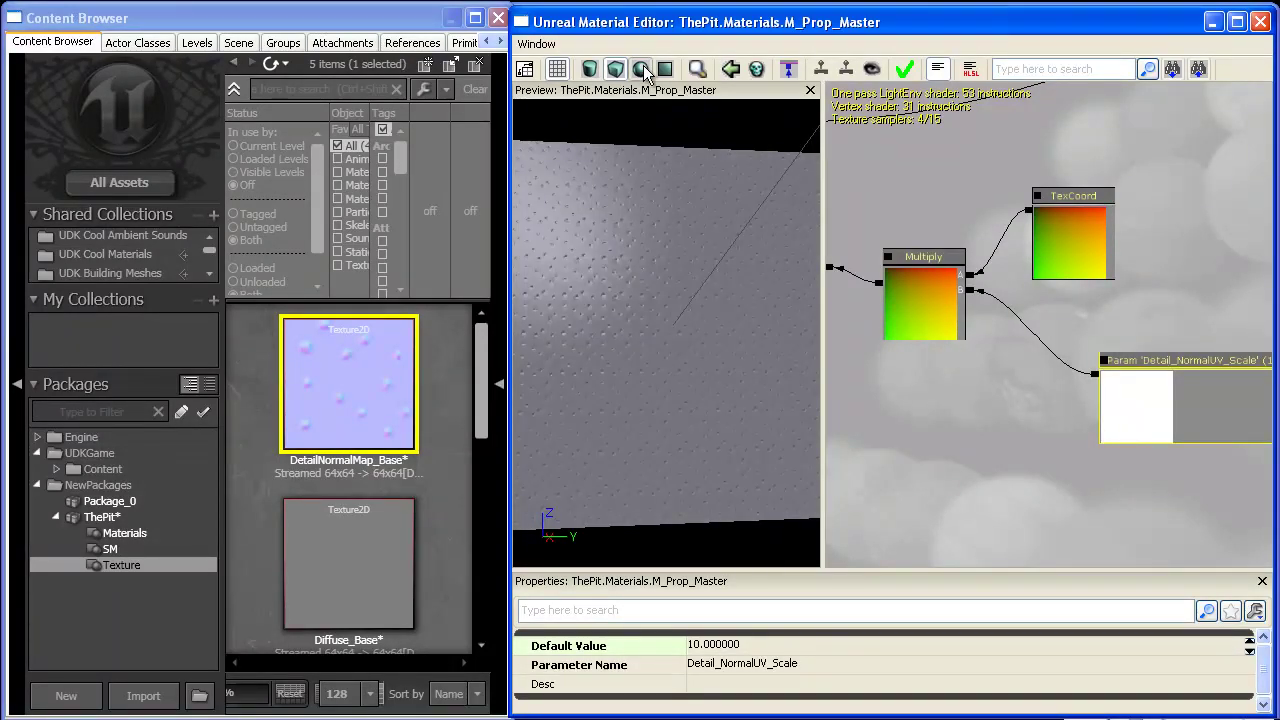
Switch the material preview to a sphere and frame the whole sphere with the detail normal bumps.
left_click(641, 69)
left_click_drag(686, 223, 716, 257)
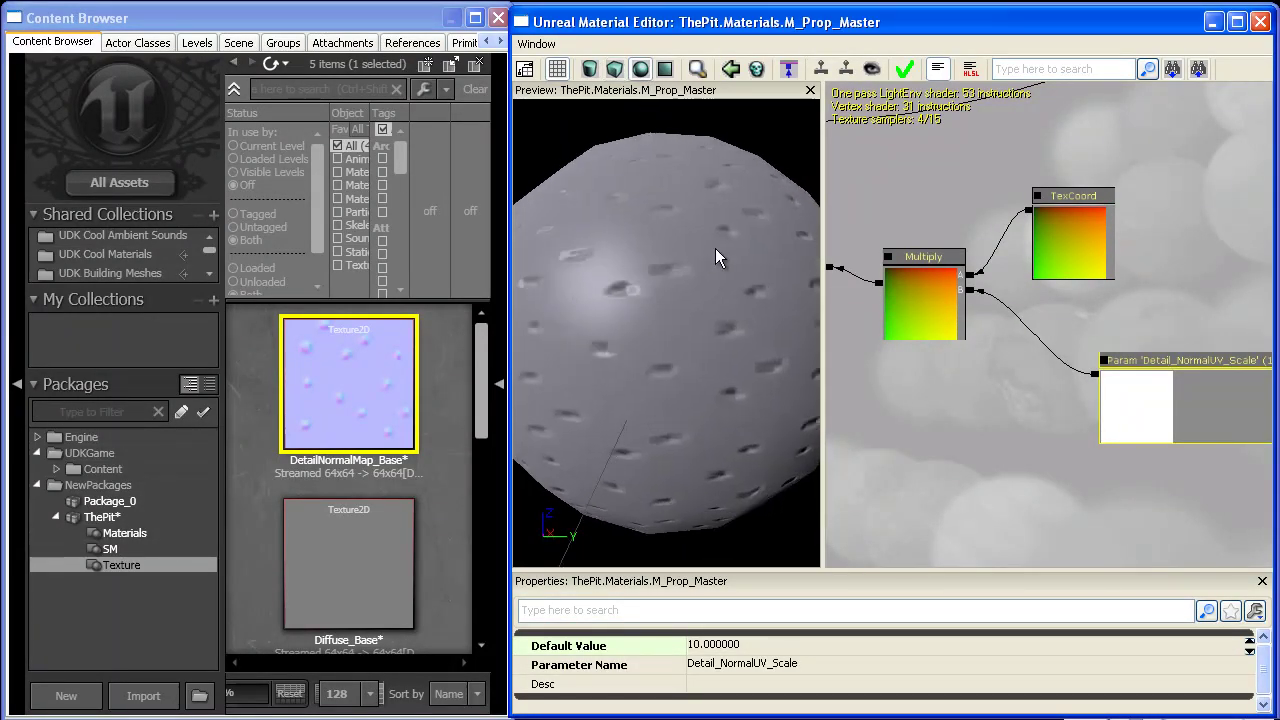
right_click_drag(716, 250, 738, 290)
left_click_drag(738, 290, 596, 214)
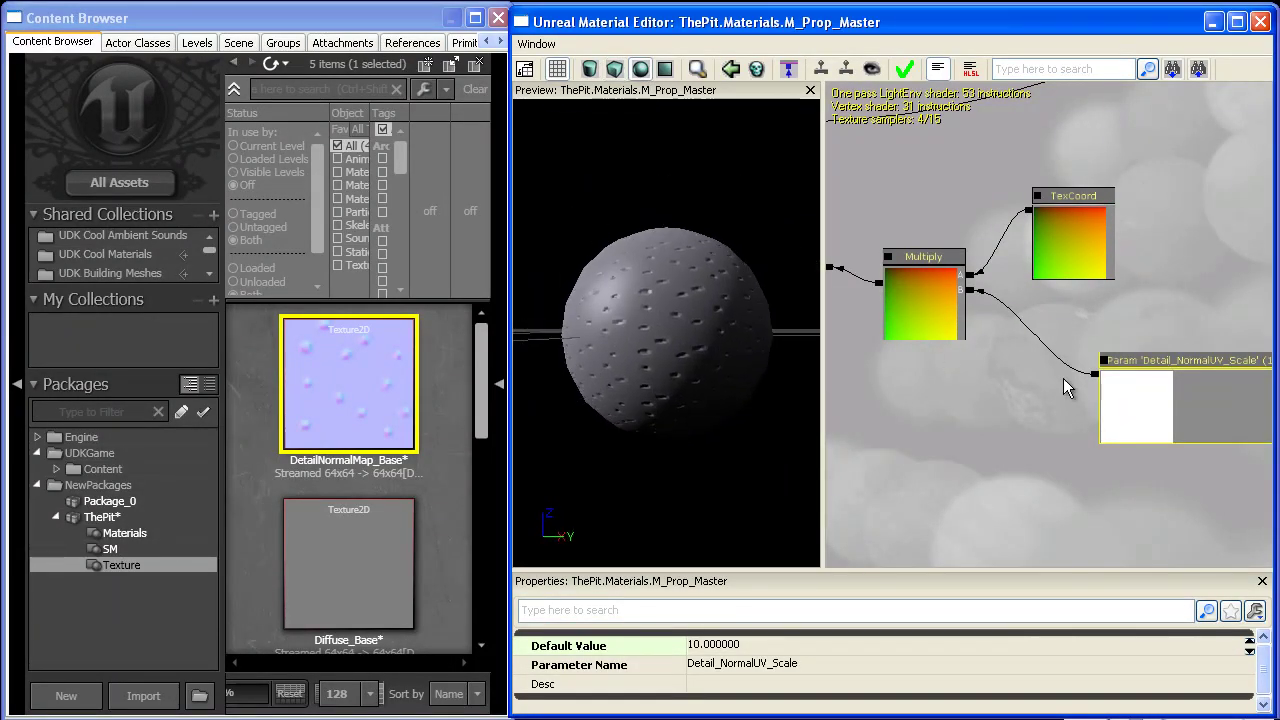
Spread the TexCoord and Detail_NormalUV_Scale nodes away from the Multiply node to make room between them.
left_click_drag(1157, 391, 1100, 362)
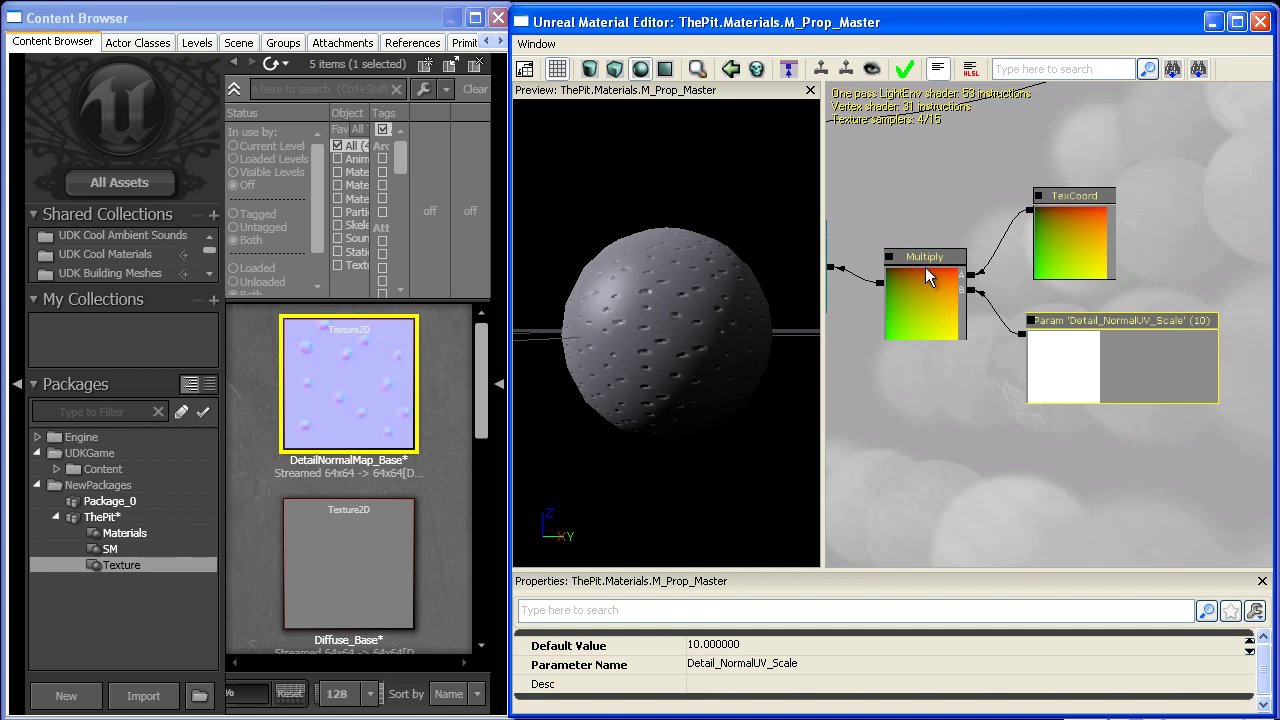
left_click(1040, 255)
left_click(1077, 345)
left_click_drag(1065, 258, 1143, 181)
left_click_drag(1084, 366, 1110, 433)
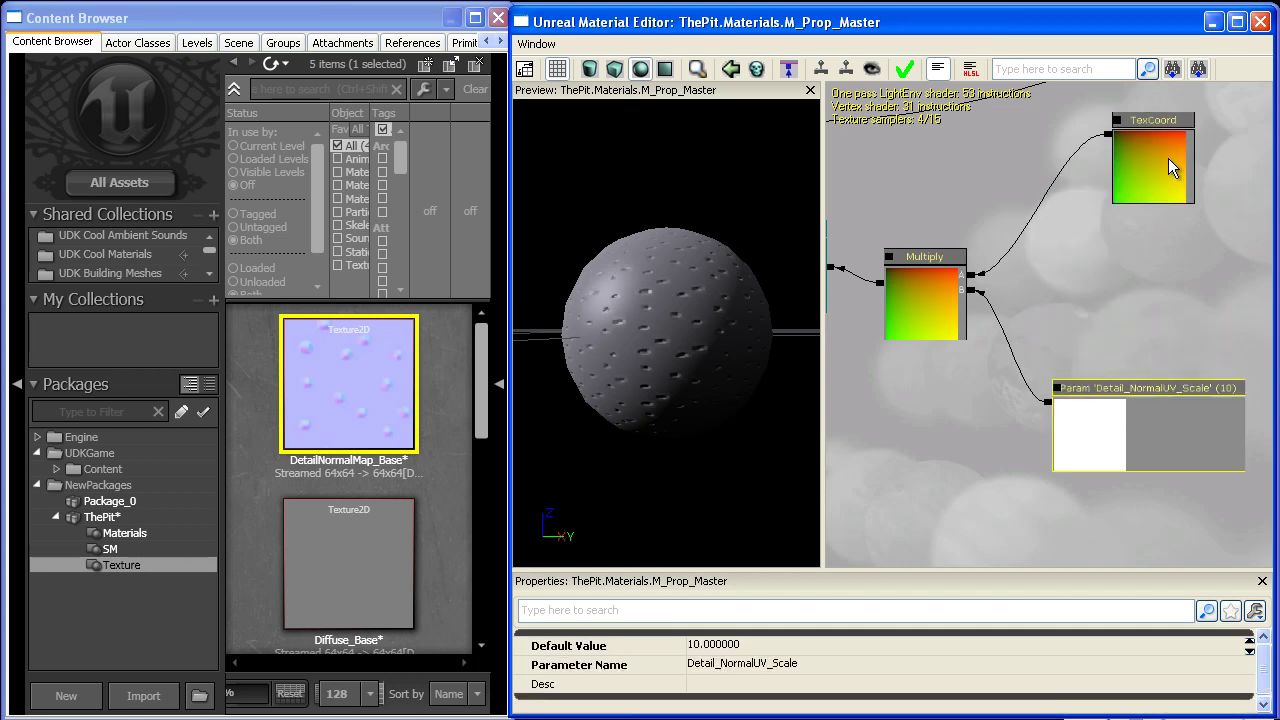
left_click_drag(1167, 160, 1235, 156)
left_click_drag(1167, 350, 1085, 415)
left_click_drag(1054, 479, 1093, 493)
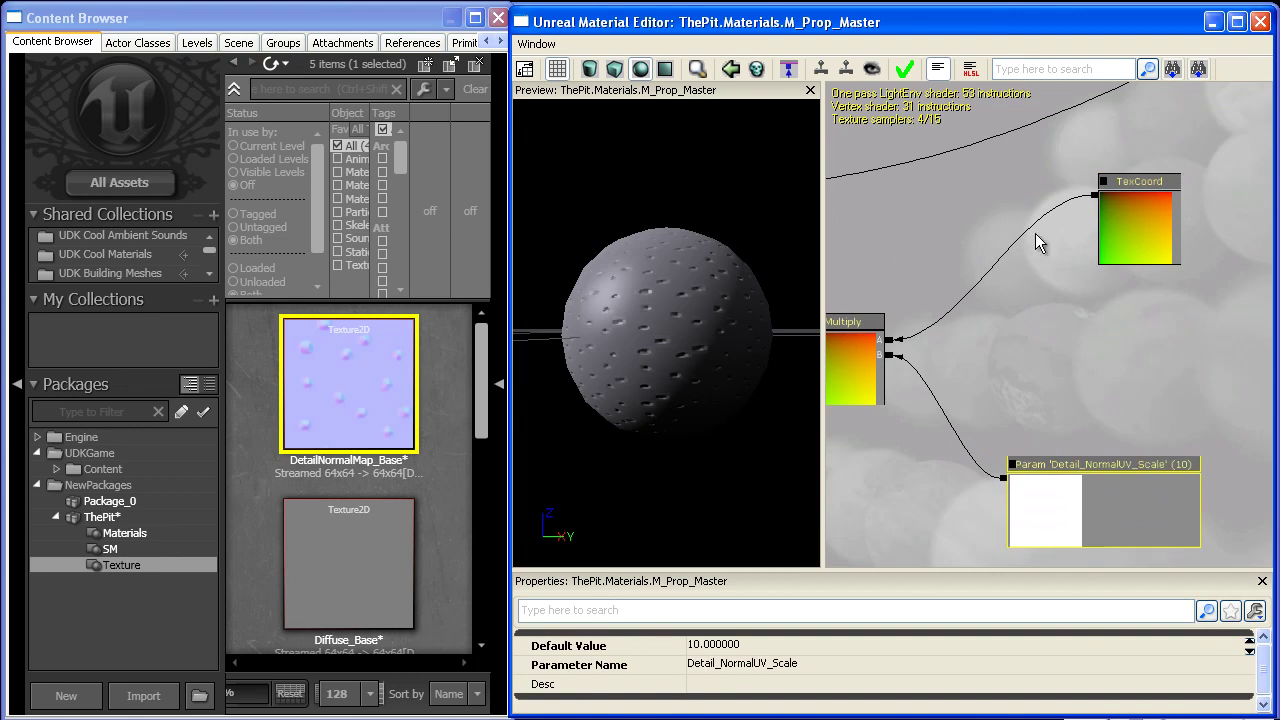
Add a ComponentMask node fed by the TexCoord, mask only its R channel, and shift the TexCoord farther away.
right_click(972, 196)
mouse_move(1065, 480)
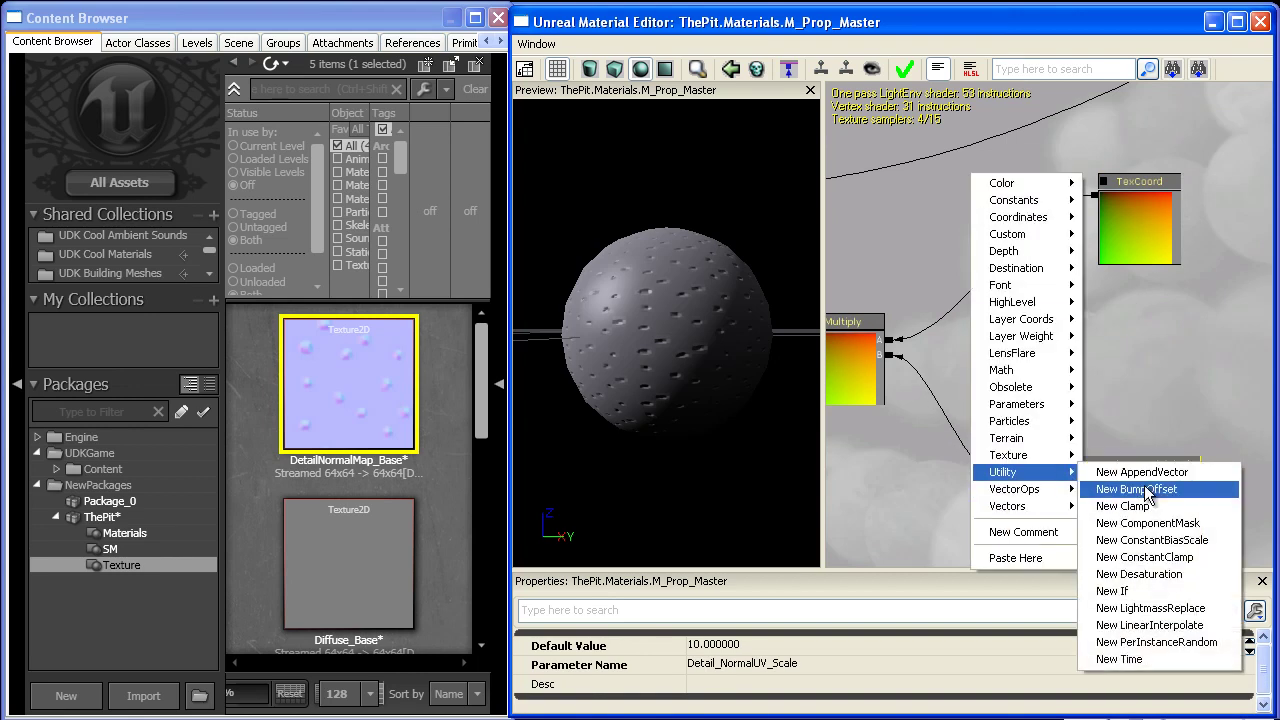
left_click(1185, 524)
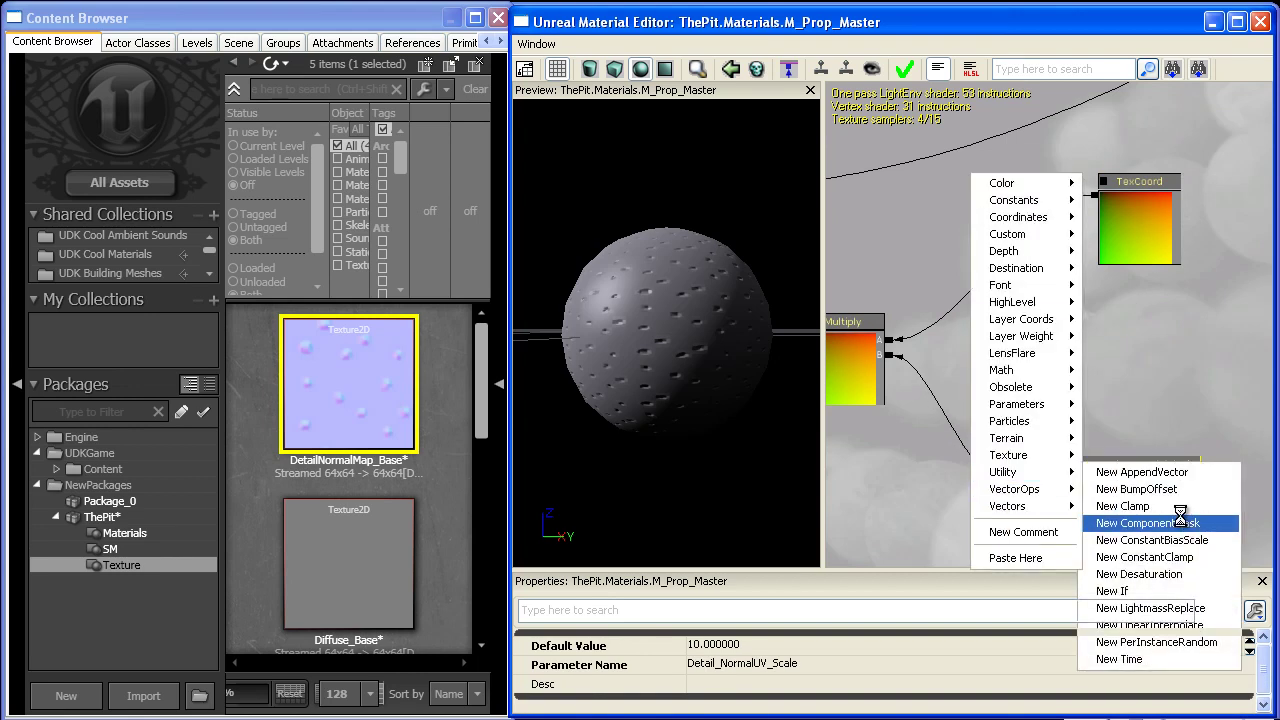
left_click_drag(1095, 195, 1057, 219)
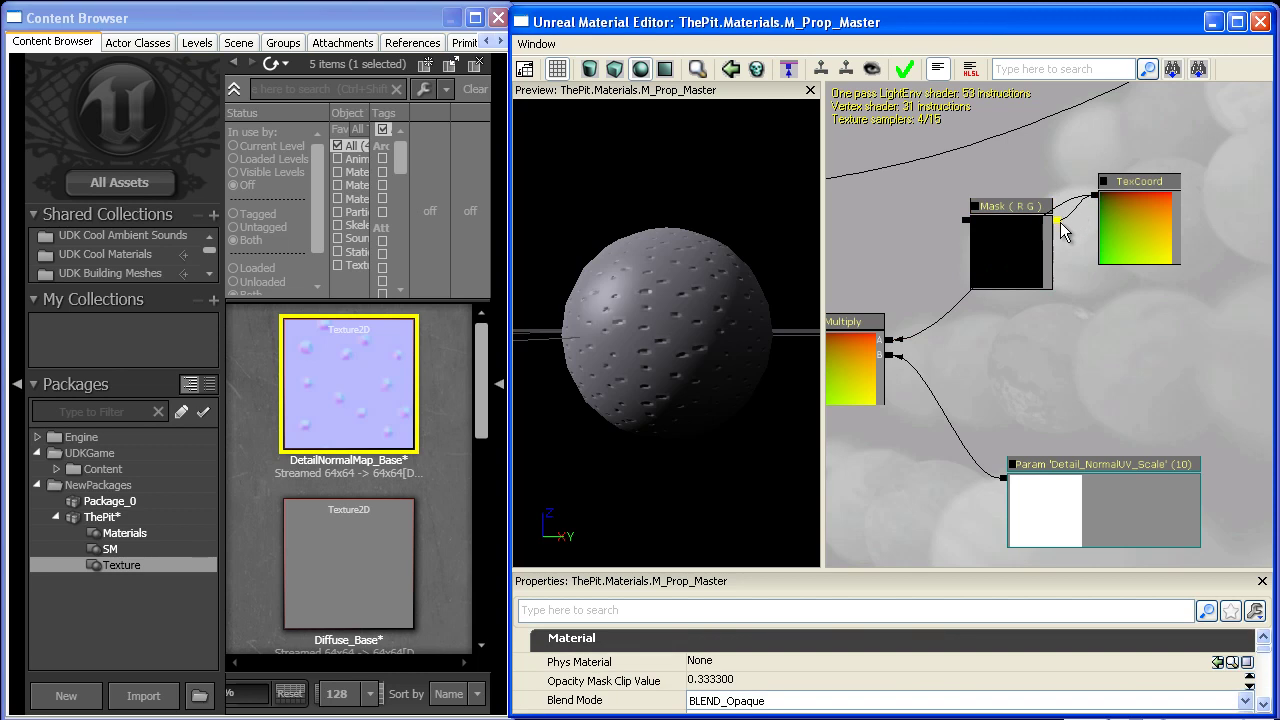
left_click(1000, 237)
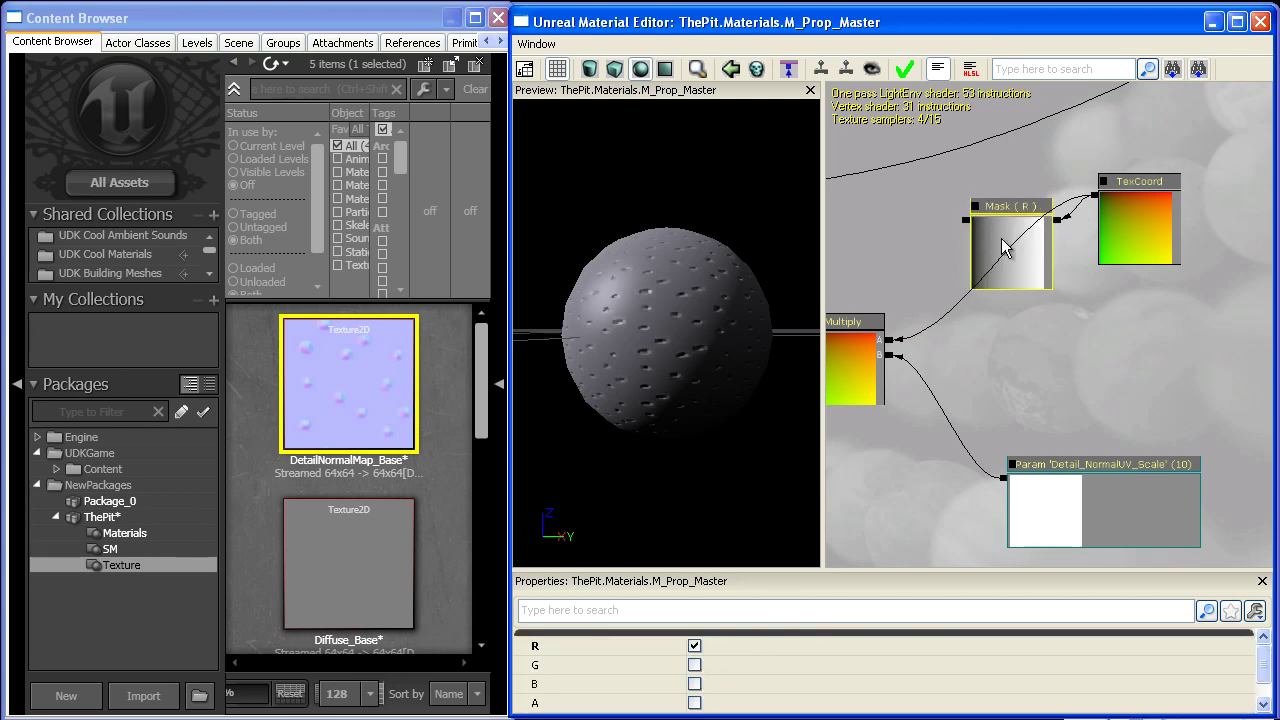
left_click_drag(1128, 242, 1194, 263)
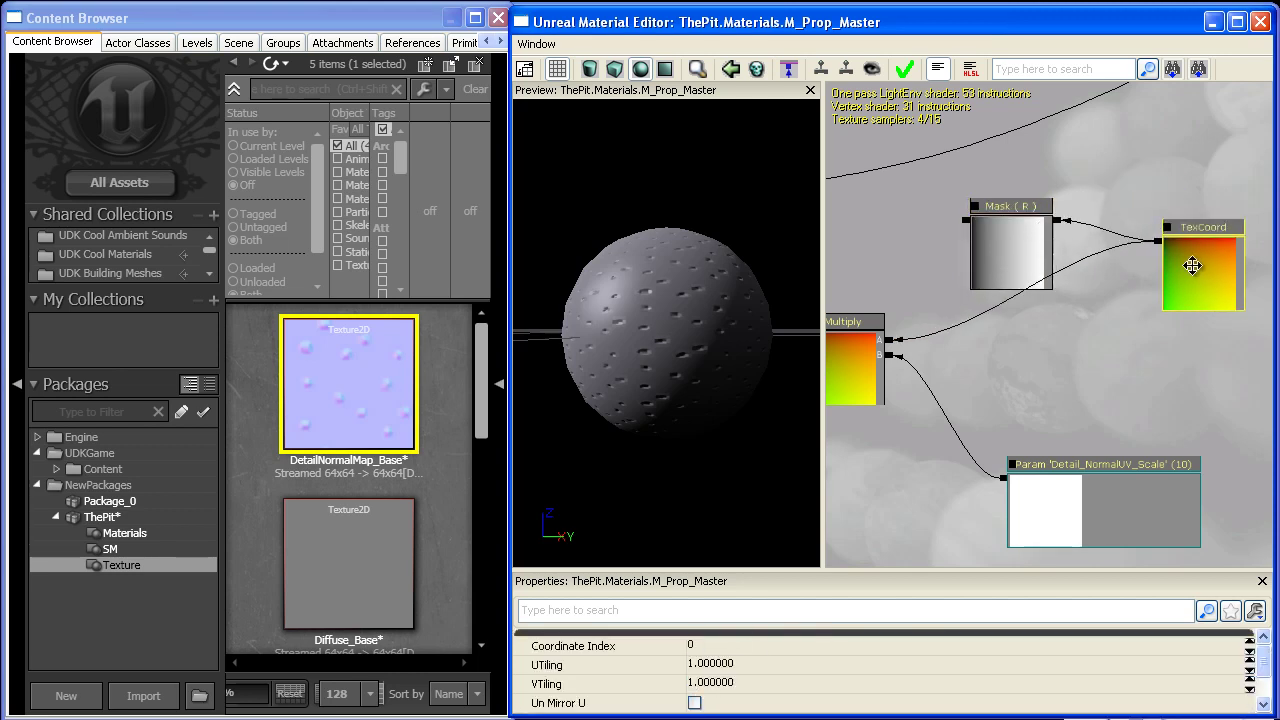
Duplicate the R mask below the original, connect the TexCoord to the copy, and set it to mask only G.
left_click(1029, 235)
key("ctrl+w")
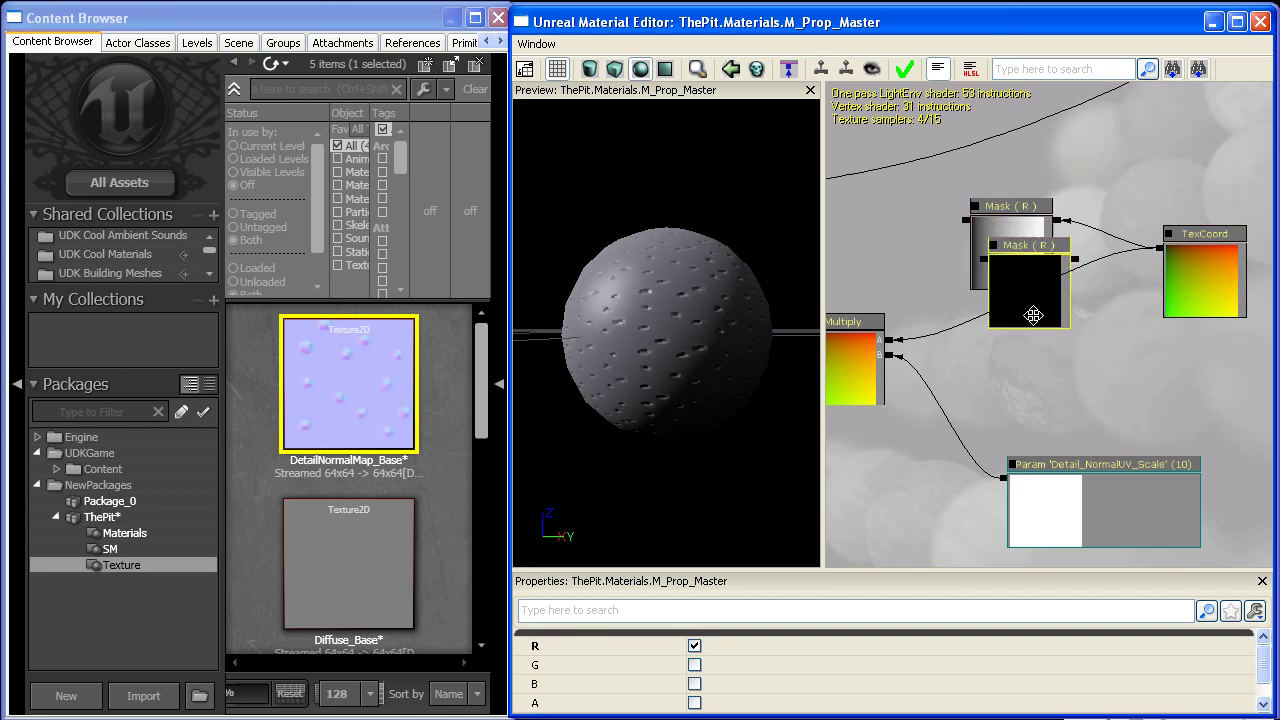
left_click_drag(1050, 275, 1034, 357)
left_click_drag(1158, 248, 1053, 333)
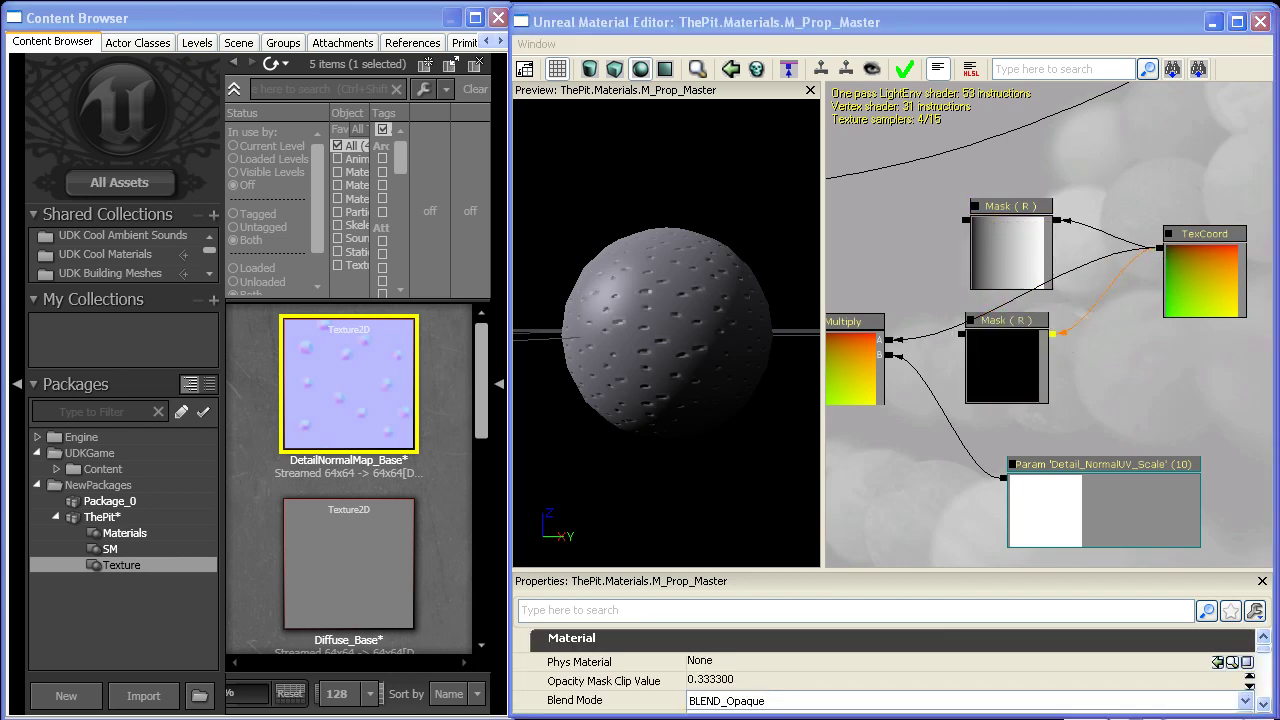
left_click(982, 328)
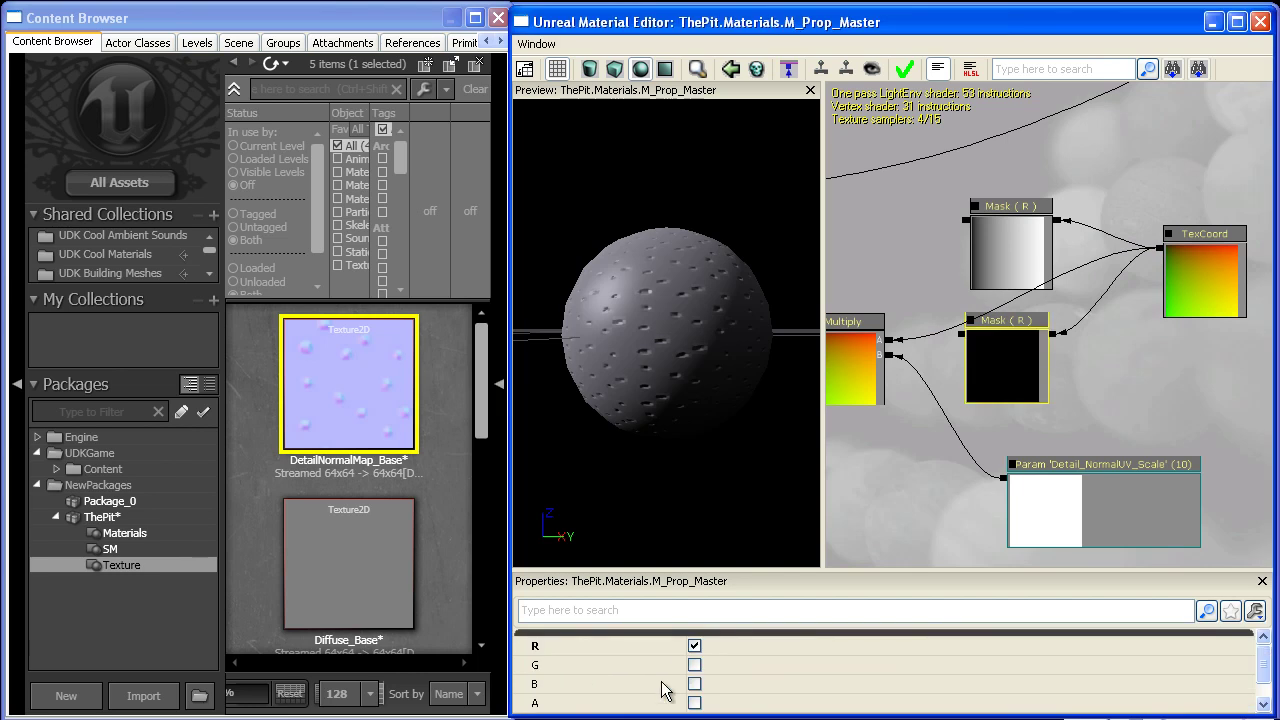
left_click(694, 665)
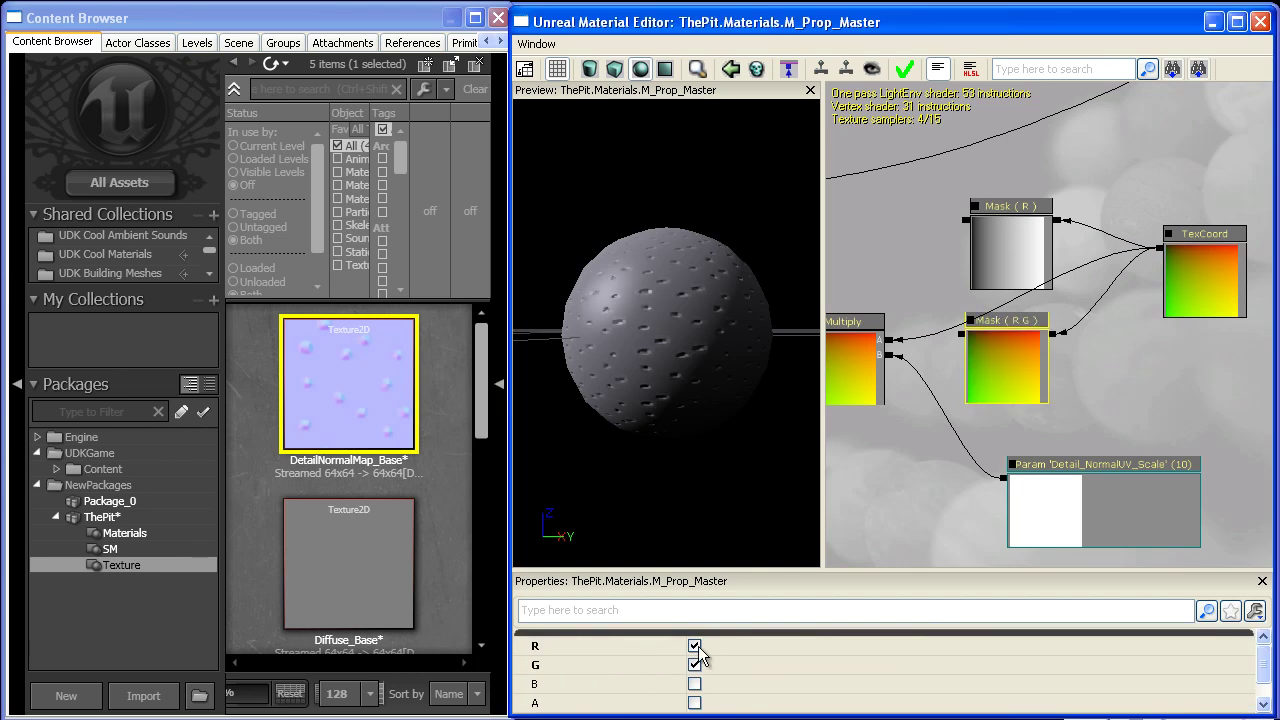
left_click(694, 646)
Move the R mask up and the G mask down to leave space for more nodes between them.
scroll(1115, 408, "down", 1)
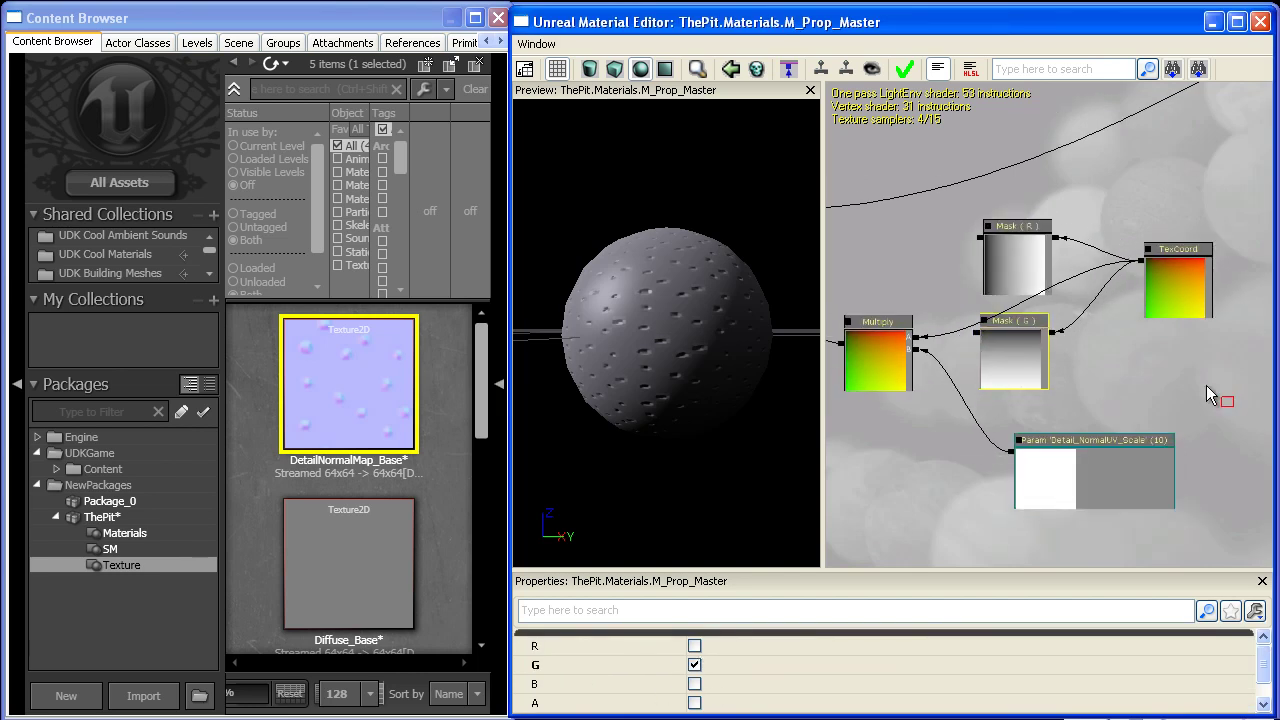
left_click(1005, 252, "ctrl")
left_click_drag(1005, 252, 1032, 206, "ctrl")
left_click(1055, 263)
left_click(1065, 346)
left_click_drag(1064, 346, 1046, 370, "ctrl")
Add a Multiply node beside the R mask and connect the mask to its A input.
left_click_drag(921, 224, 955, 231)
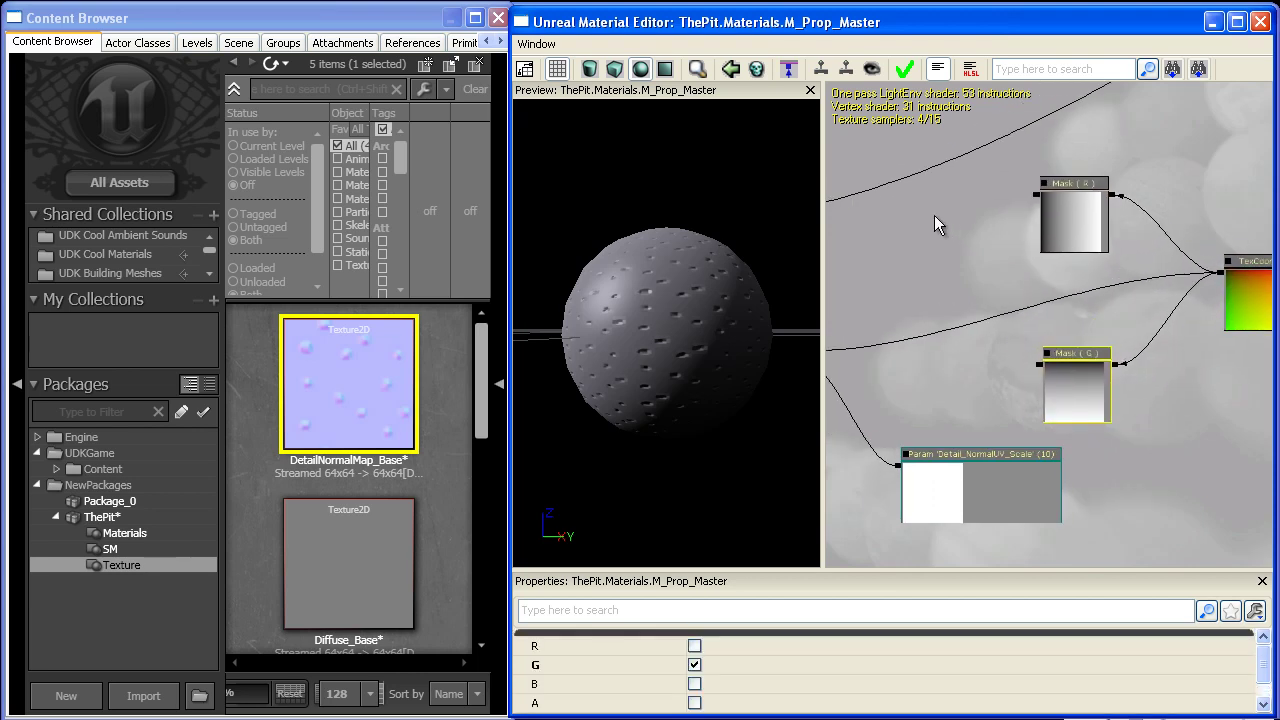
key("m")
left_click(922, 203)
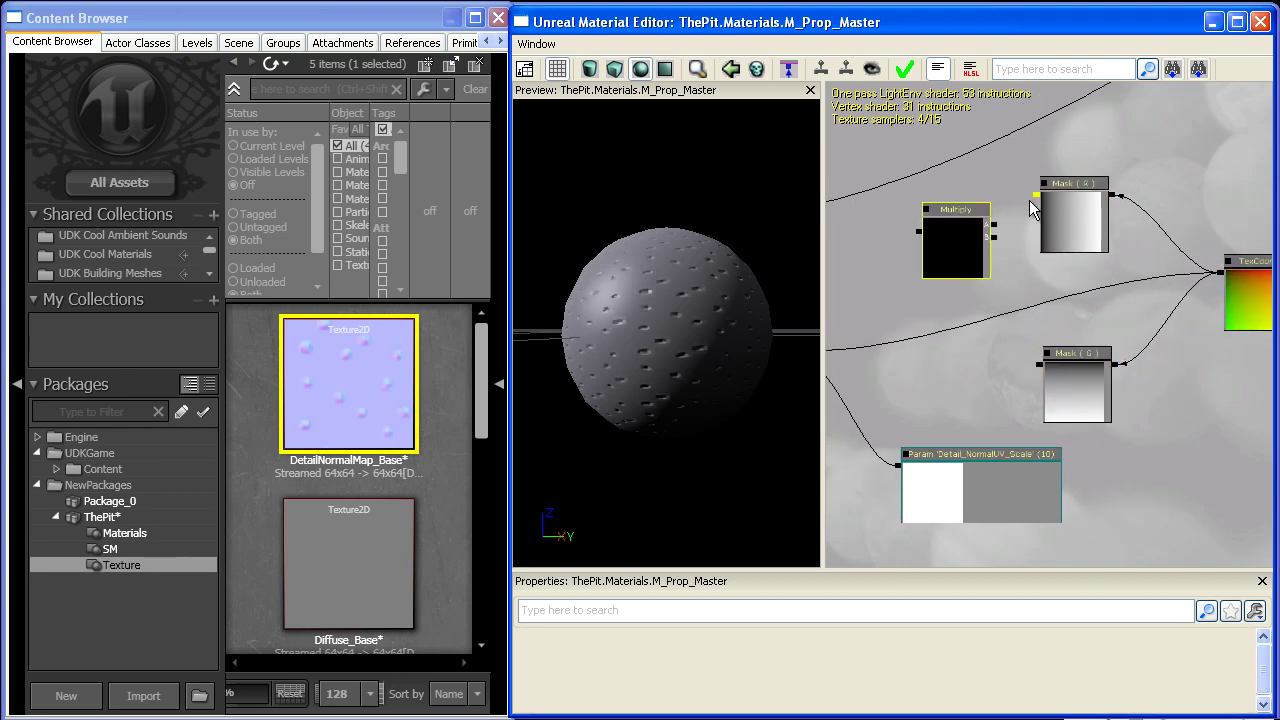
left_click_drag(1034, 195, 992, 223)
Add a copy of the Detail_NormalUV_Scale parameter named Detail_Normal_X_Scale and connect it to the new Multiply's B input.
left_click(951, 480)
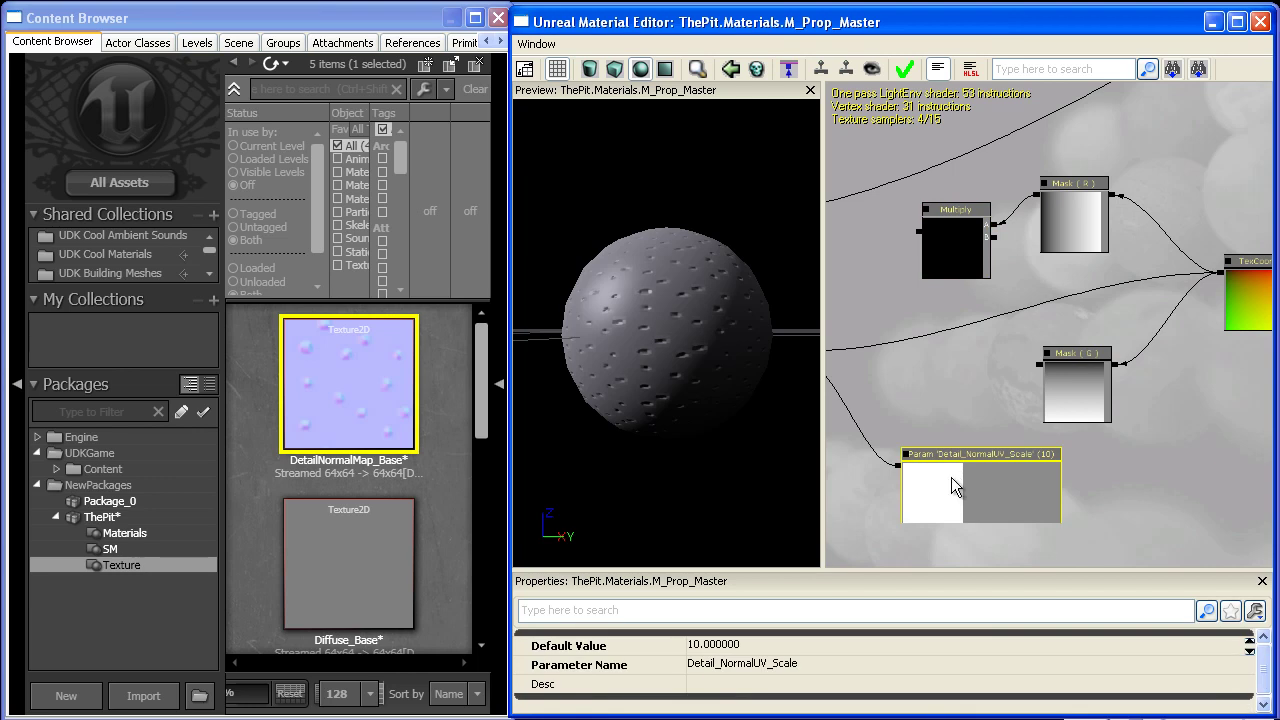
key("ctrl+w")
left_click_drag(936, 492, 1044, 290, "ctrl")
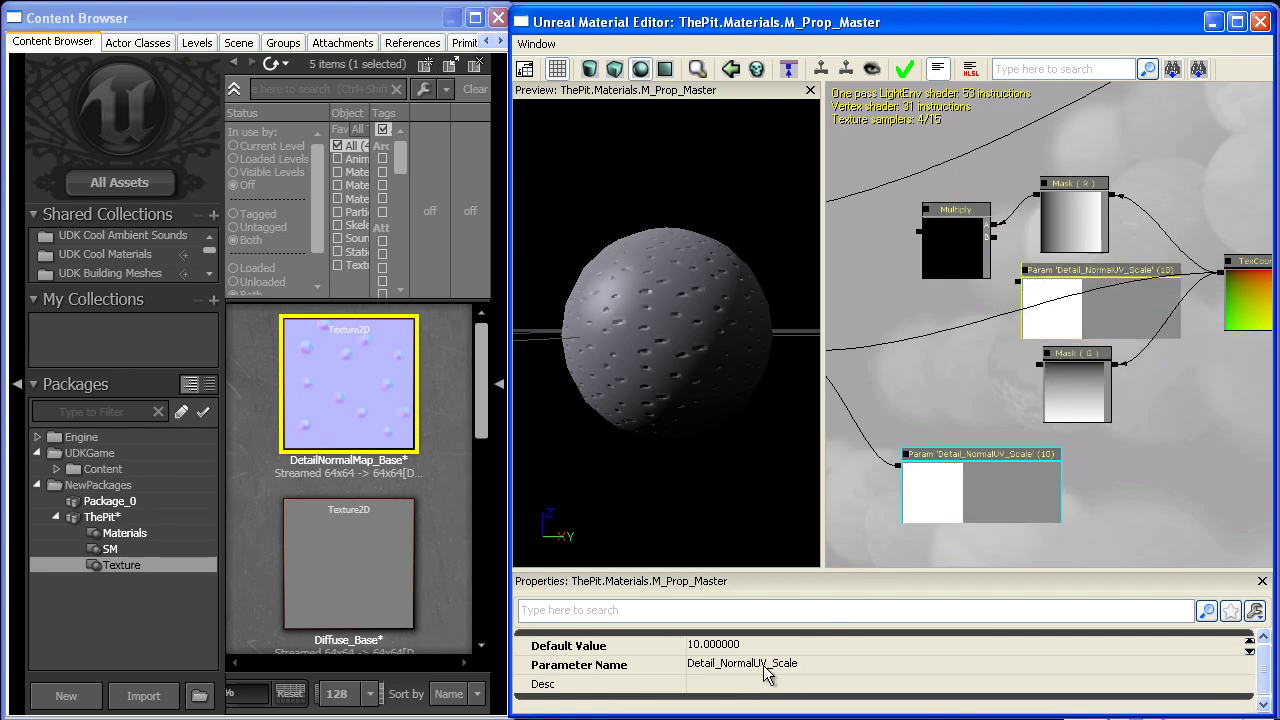
left_click(731, 678)
left_click(727, 677)
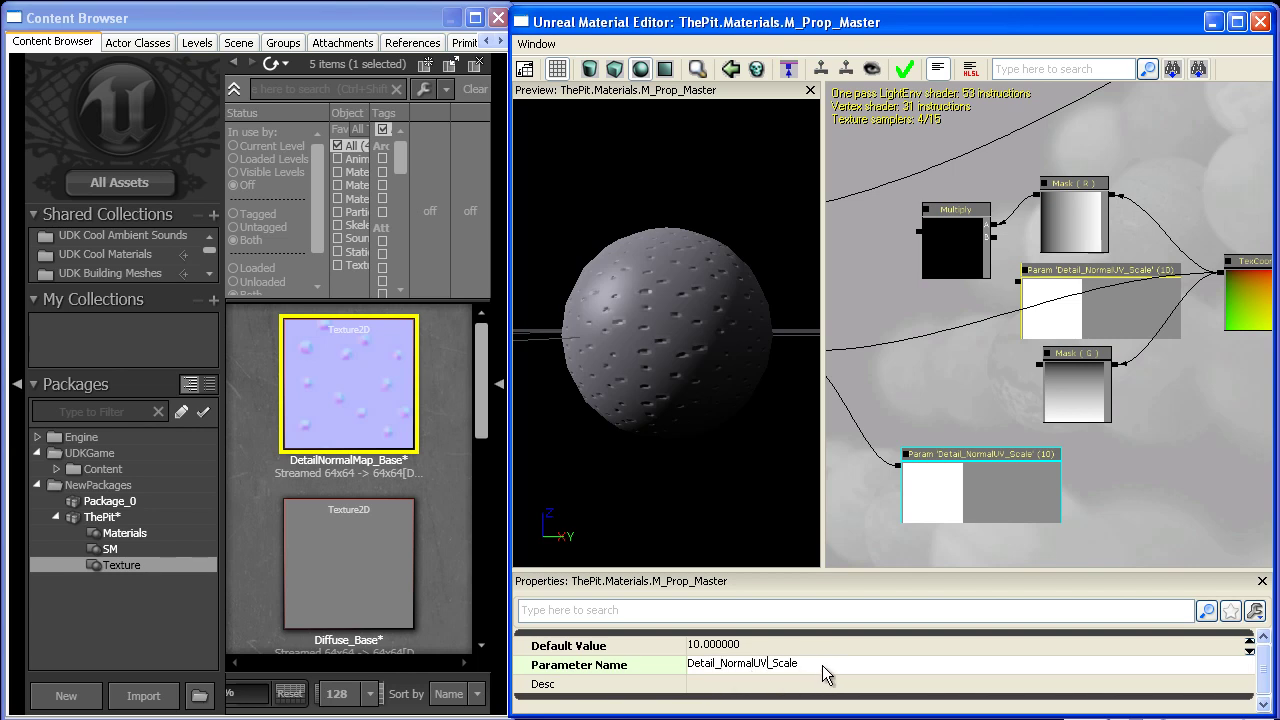
left_click_drag(821, 669, 765, 674)
key("BackSpace")
left_click(997, 246)
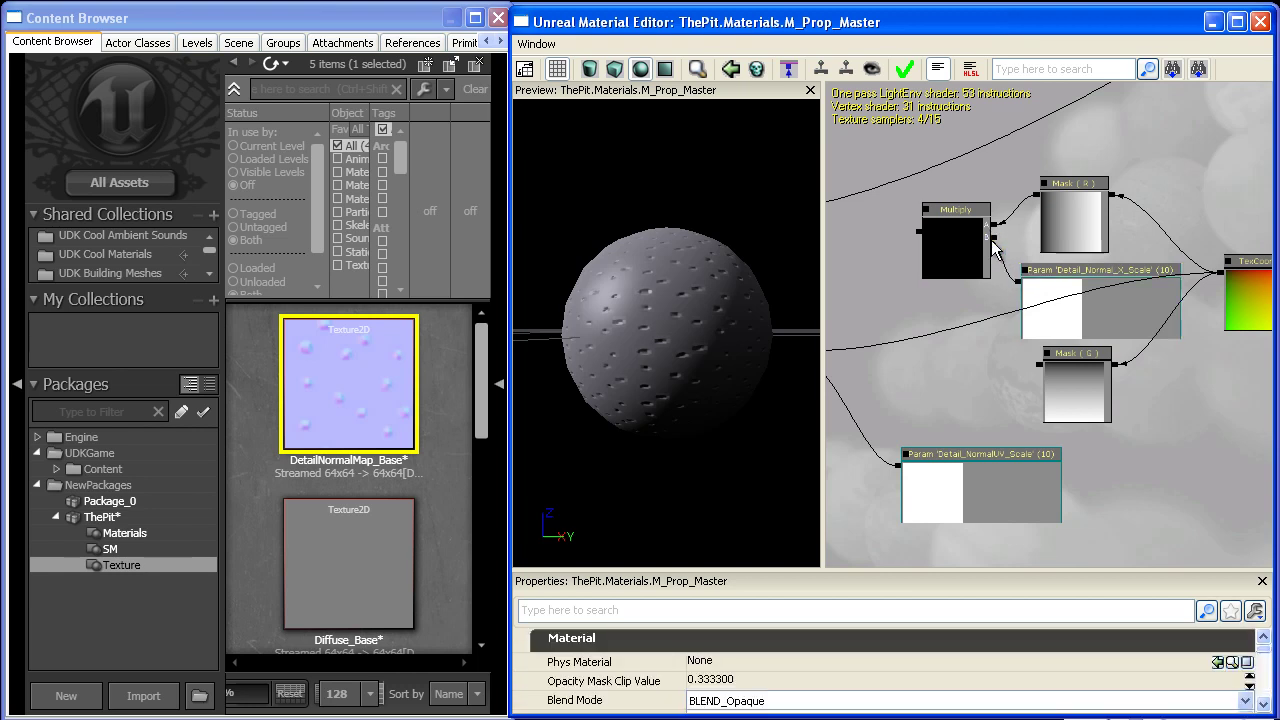
Duplicate the new Multiply node together with its connected Detail_Normal_X_Scale parameter.
left_click_drag(1001, 393, 1099, 410)
left_click(995, 181)
left_click(1100, 226, "ctrl")
key("ctrl+w")
Delete the original Detail_NormalUV_Scale parameter from the network.
left_click(1014, 422)
key("Delete")
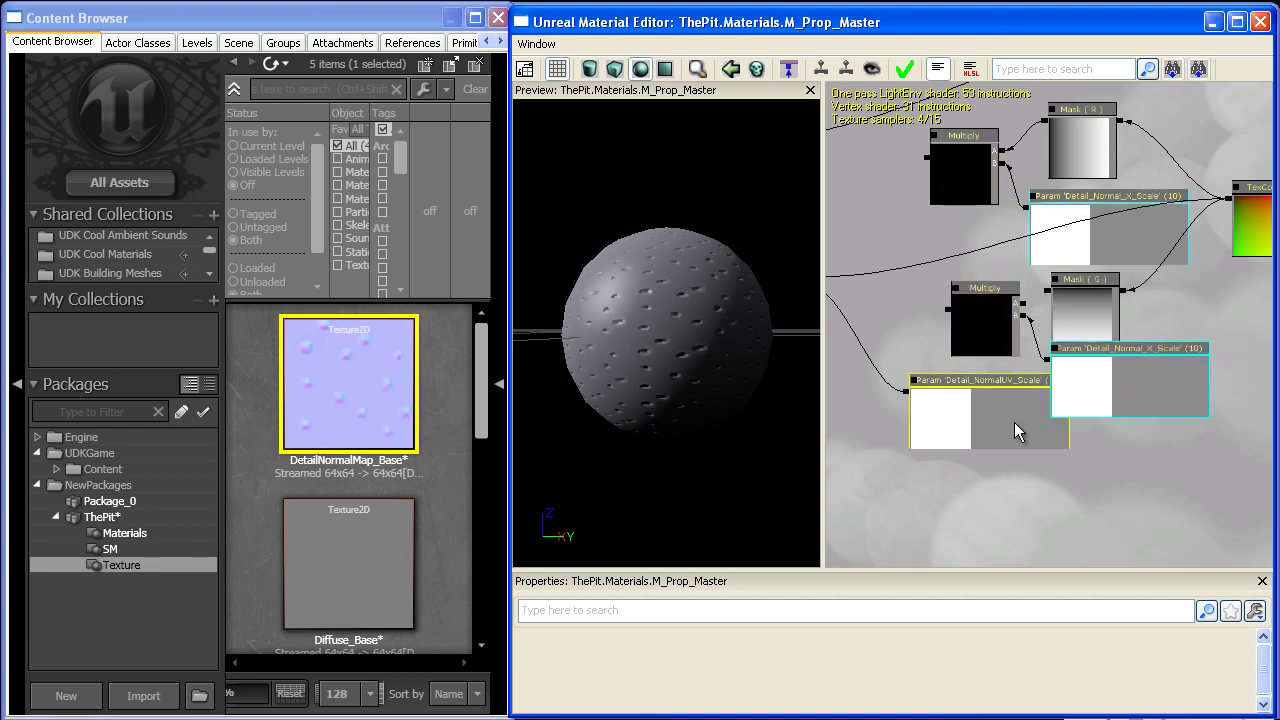
key("Delete")
Place the duplicated Multiply and scale parameter clear of the G mask, just below it.
left_click(1068, 388)
left_click(978, 350, "ctrl")
left_click_drag(968, 309, 966, 336, "ctrl")
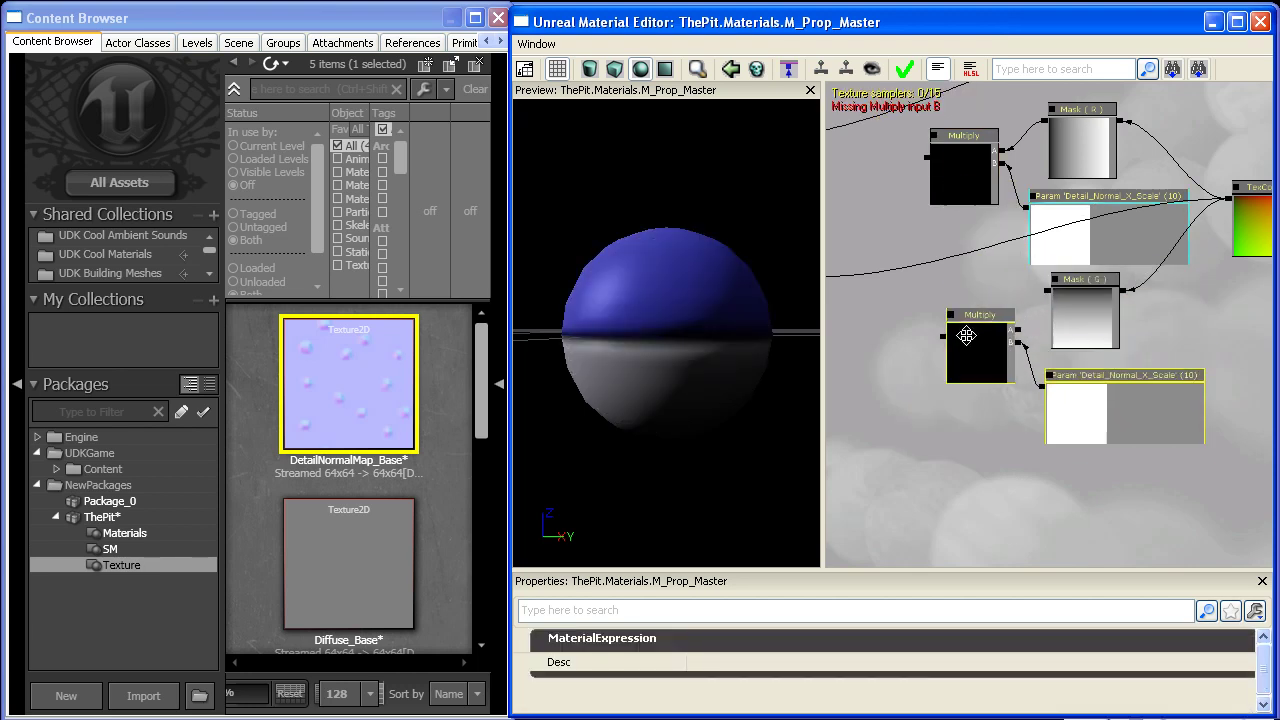
Rename the duplicated scale parameter Detail_Normal_Y_Scale and connect the G mask to the second Multiply's A input.
left_click(1063, 400)
left_click(845, 665)
left_click_drag(845, 668, 791, 680)
double_click(768, 668)
left_click(767, 666)
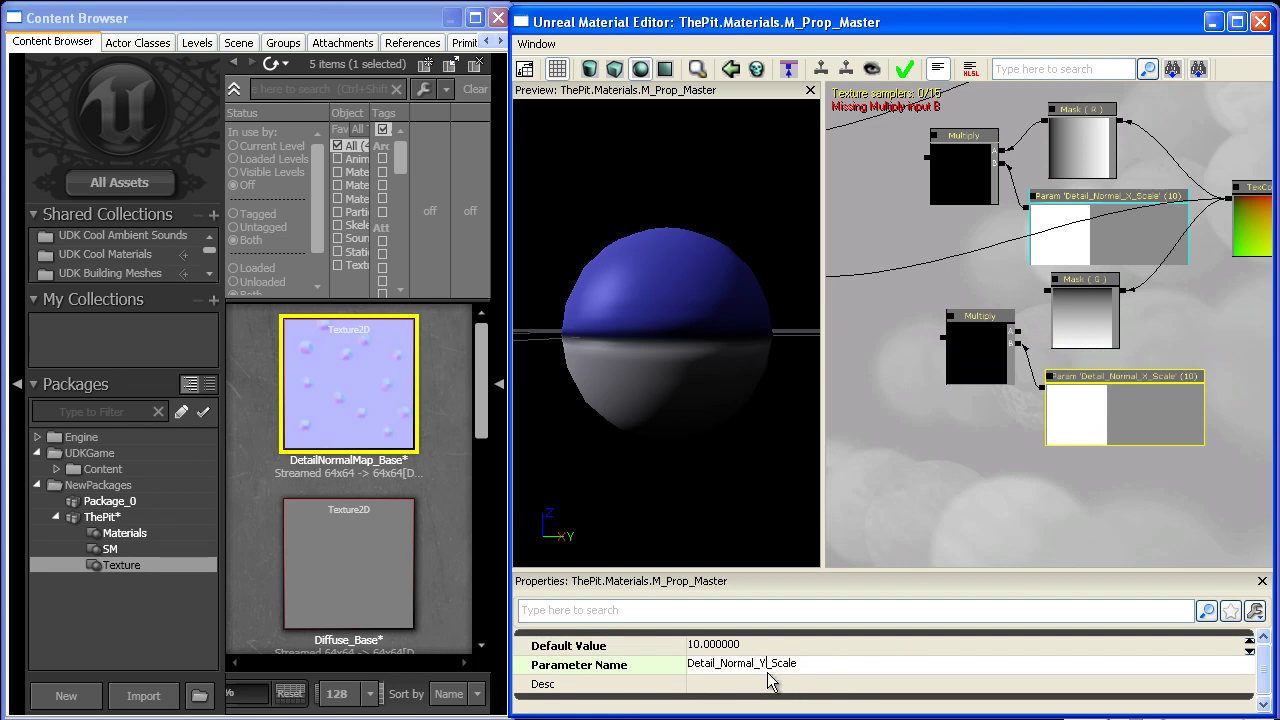
type("Y")
key("Return")
left_click_drag(1043, 471, 1035, 506)
left_click(1039, 337)
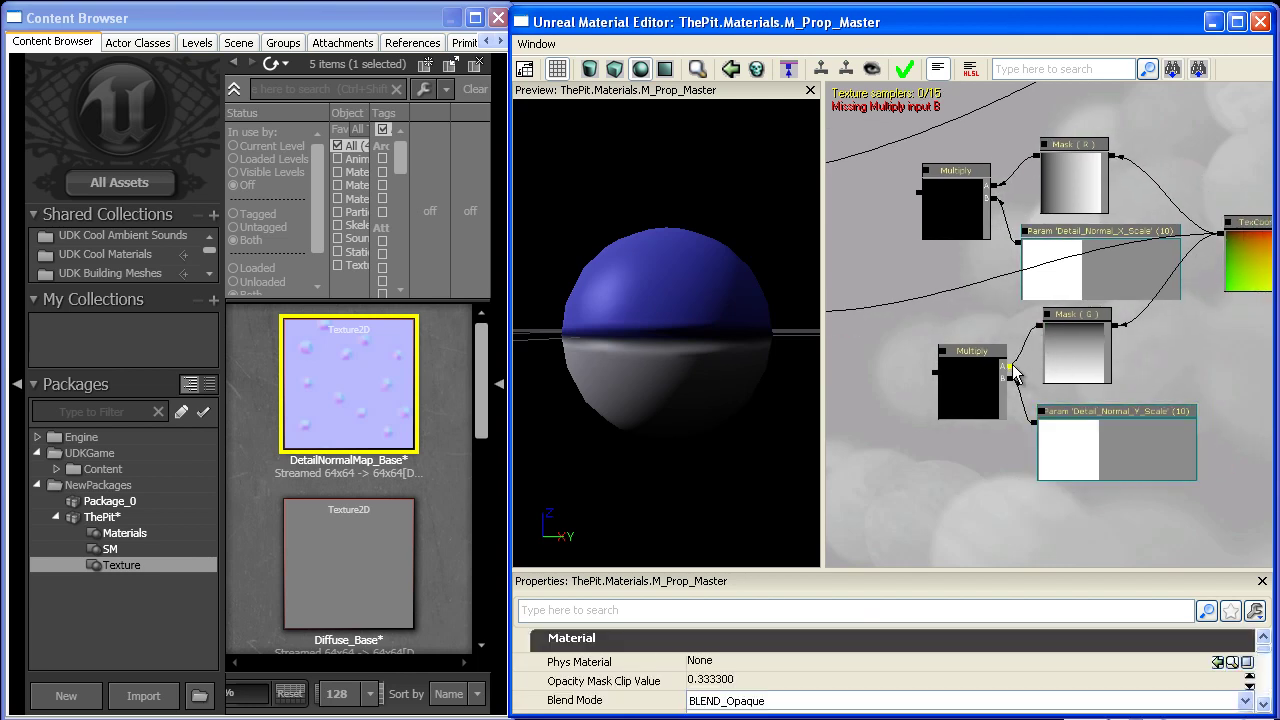
Add an AppendVector node and connect the X-scale Multiply to input A and the Y-scale Multiply to input B.
left_click_drag(876, 316, 993, 345)
right_click(972, 256)
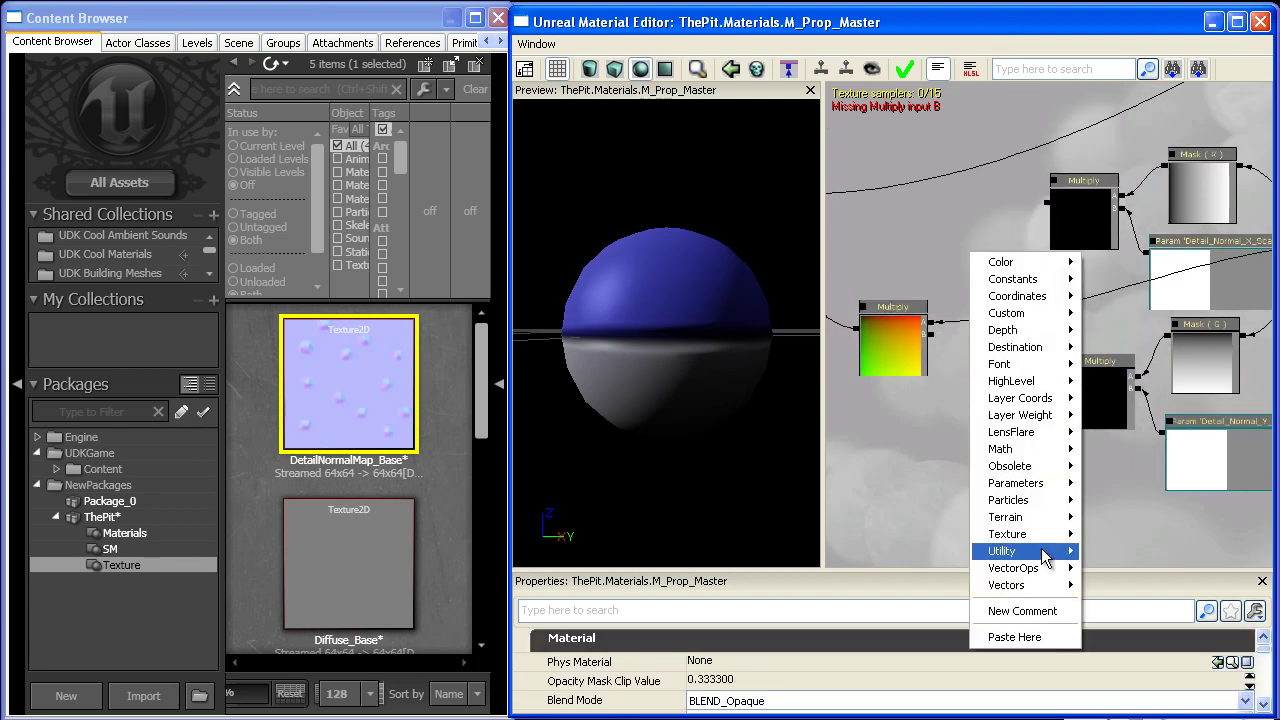
mouse_move(1045, 551)
left_click(1110, 551)
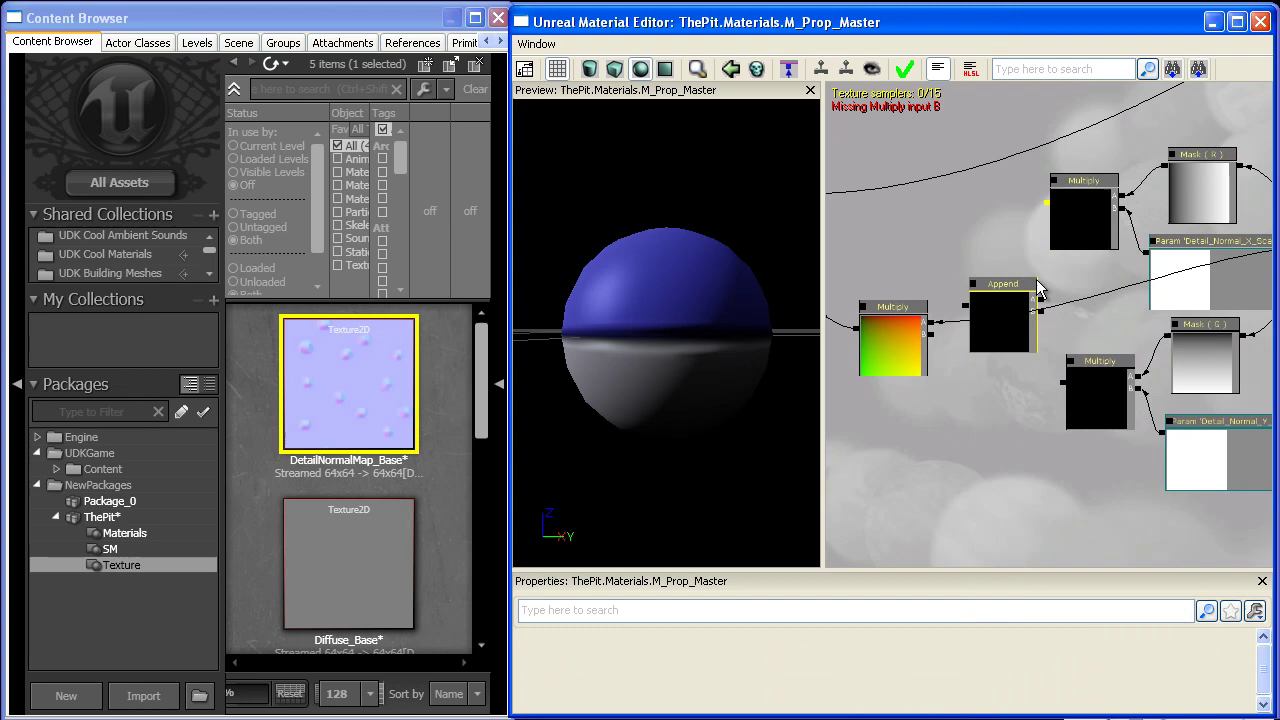
left_click_drag(1063, 383, 994, 329)
Connect the Append output to the Detail_Normal texture's UVs and delete the old Multiply node.
left_click(973, 286)
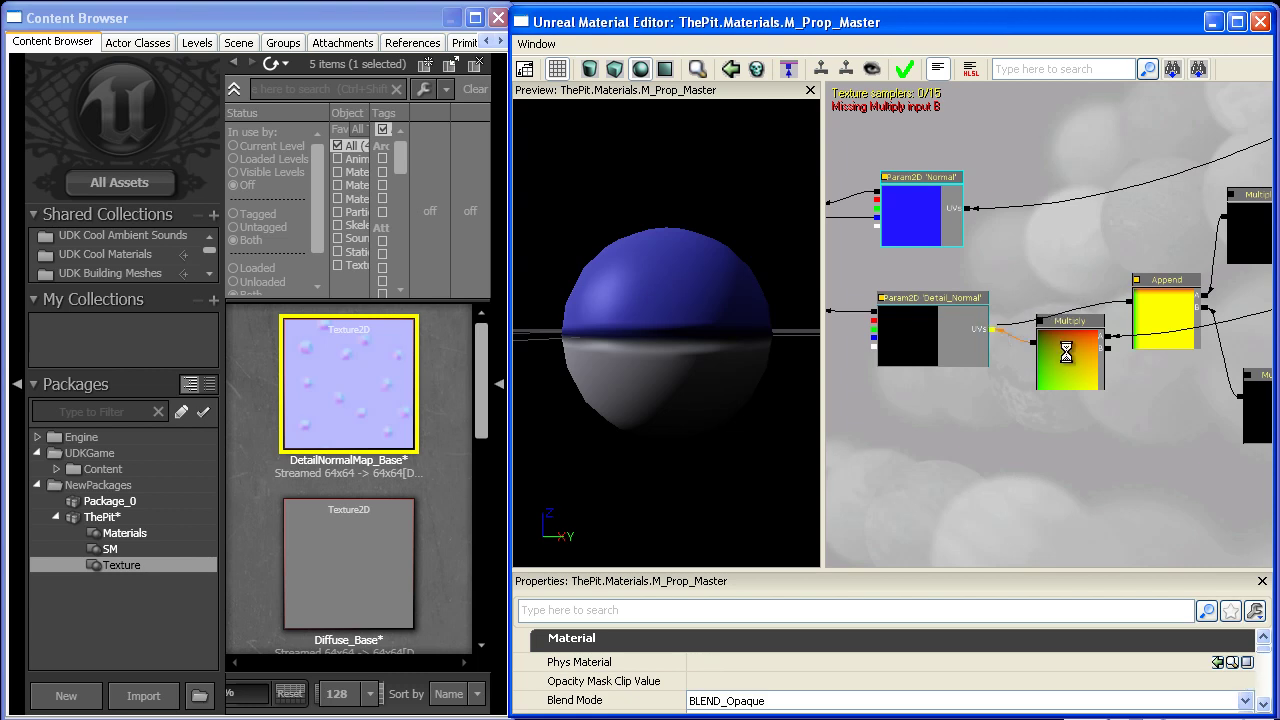
left_click(1073, 360)
key("Delete")
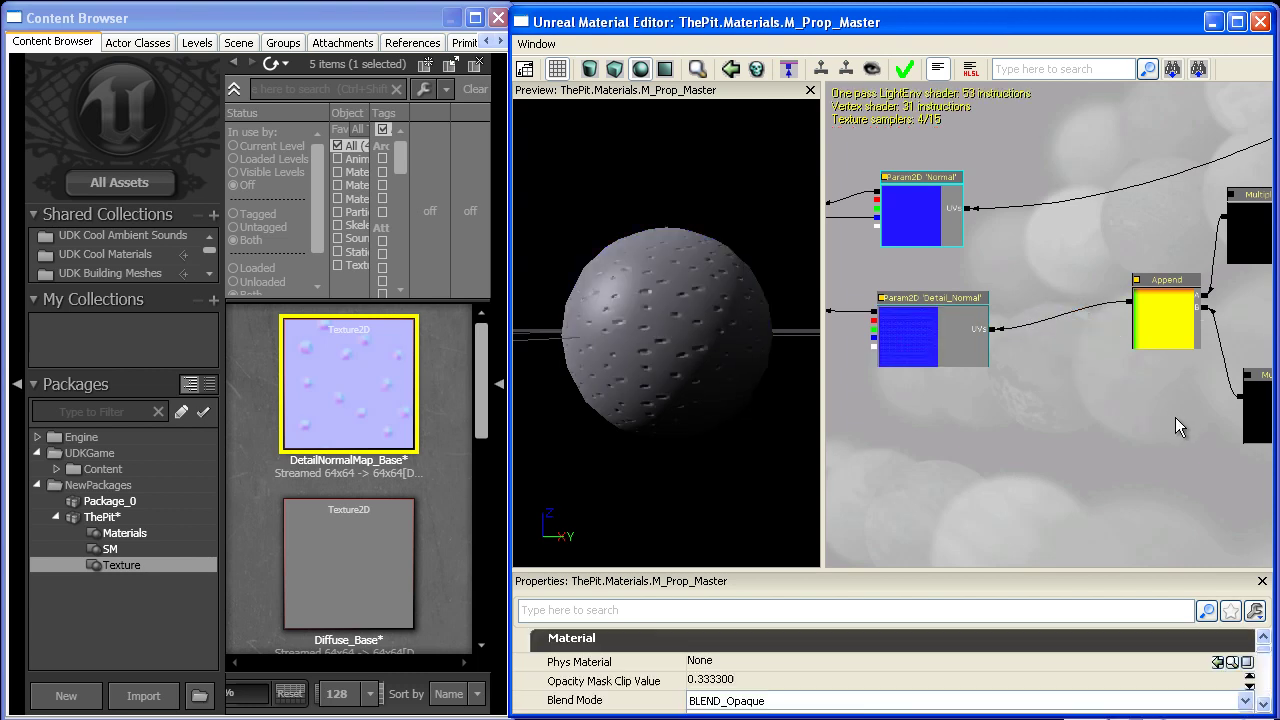
Set the Detail_Normal_X_Scale default value to 20 and check the horizontal tiling on the preview sphere.
left_click_drag(1180, 427, 872, 408)
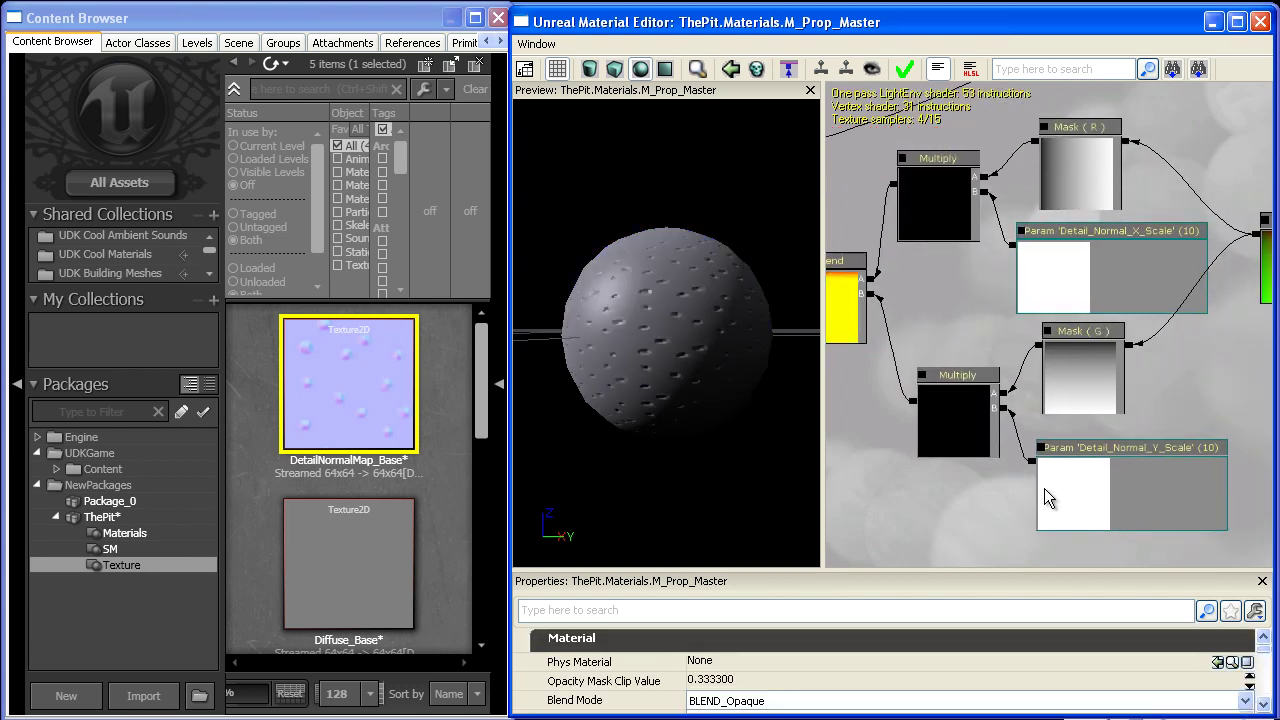
left_click(1070, 306)
left_click(791, 647)
type("20")
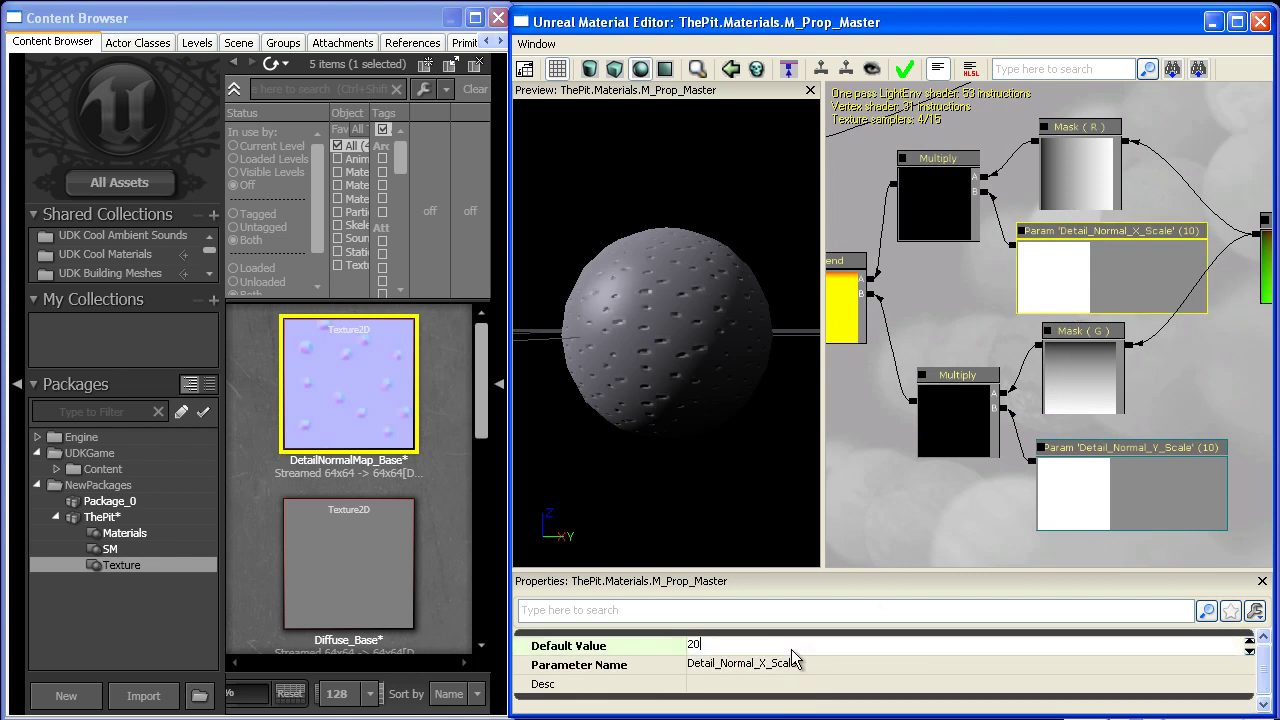
key("Return")
mouse_move(689, 345)
left_mouse_down()
mouse_move(682, 330)
mouse_move(716, 361)
mouse_move(784, 352)
mouse_move(705, 431)
mouse_move(666, 535)
mouse_move(540, 461)
mouse_move(694, 338)
mouse_move(718, 346)
mouse_move(697, 340)
left_mouse_up()
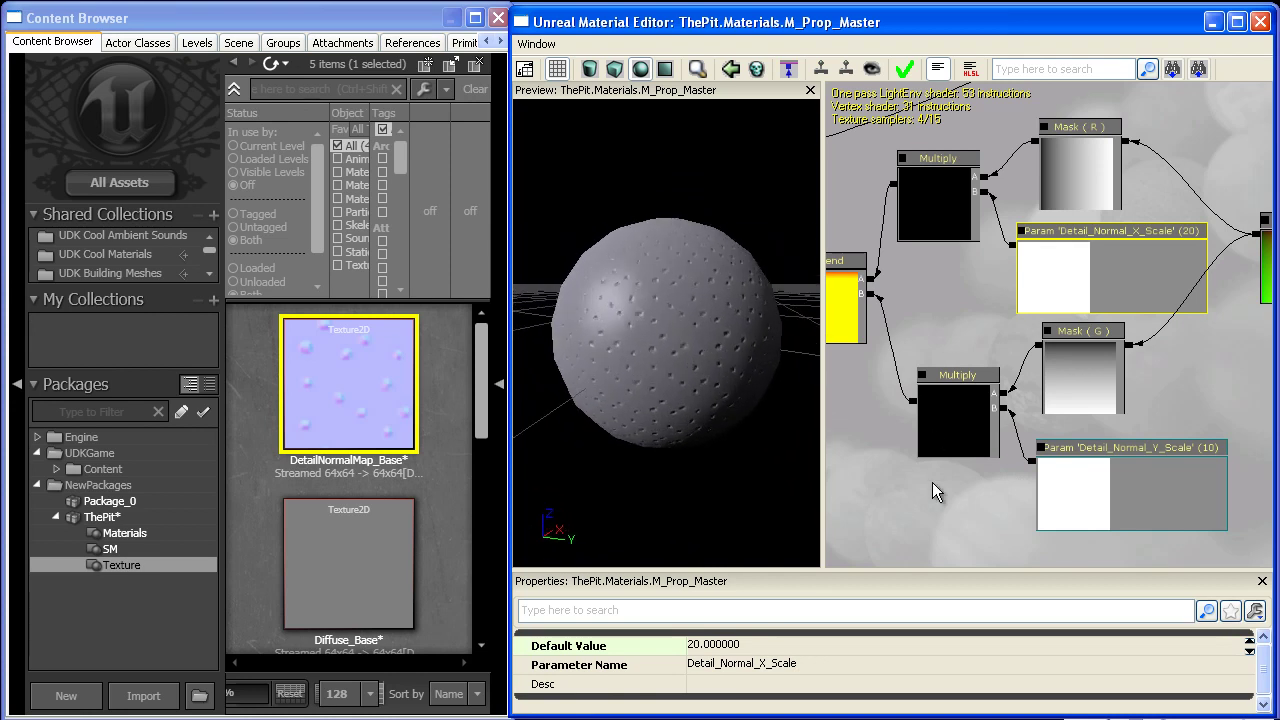
Return the Detail_Normal_X_Scale default value to 10 and deselect the parameter.
scroll(933, 482, "down", 3)
left_click_drag(936, 483, 1152, 453)
scroll(904, 496, "up", 3)
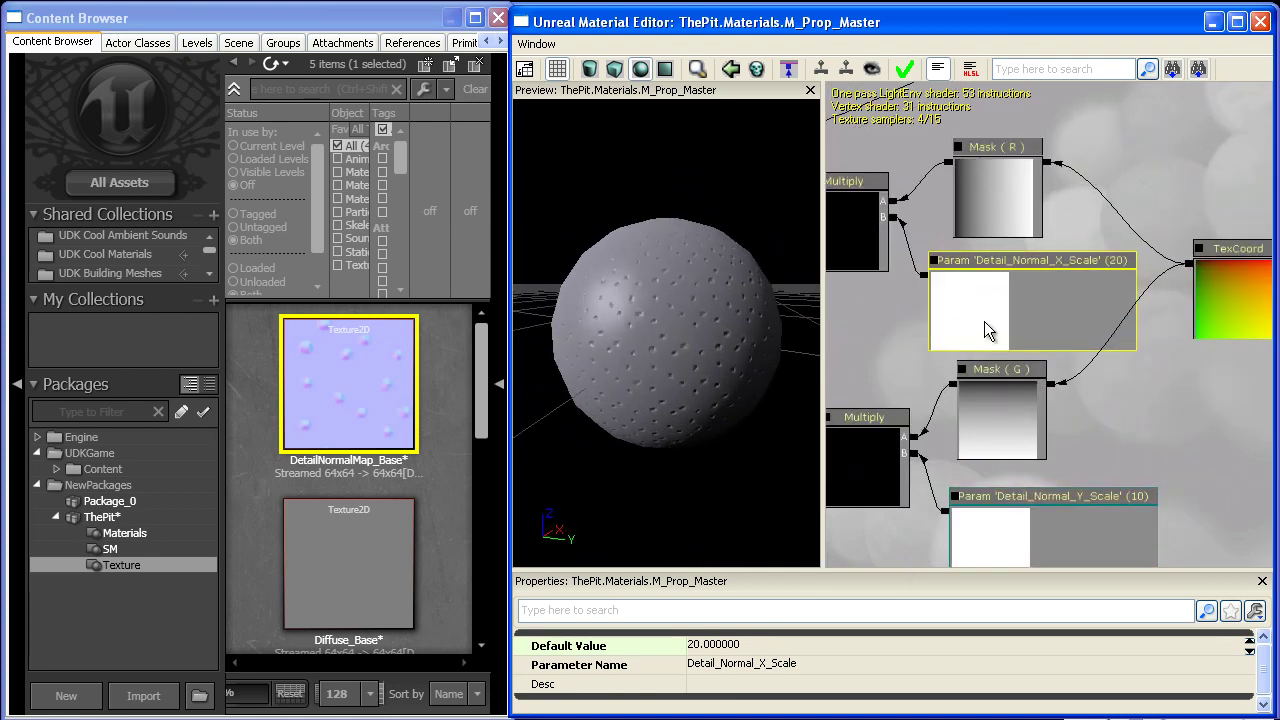
left_click(787, 651)
type("10")
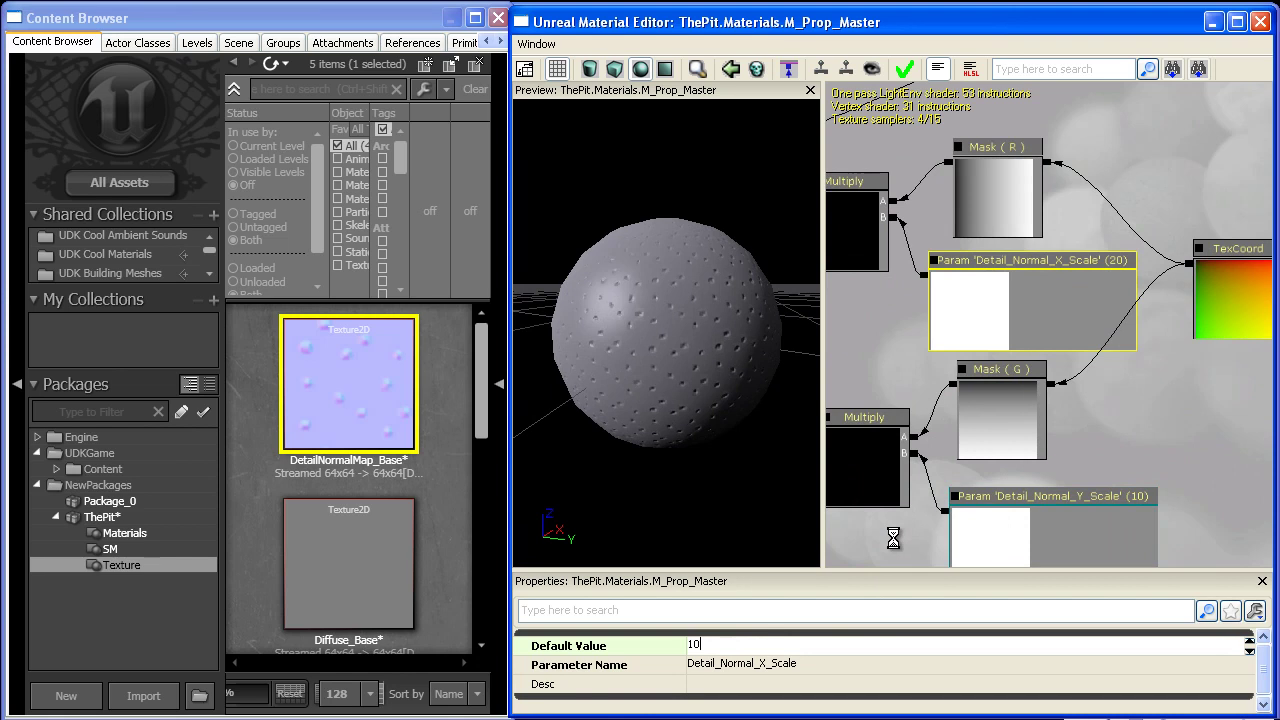
key("Return")
left_click(890, 538)
Review the detail normal network from the X and Y scale parameters back to the final Append node.
scroll(868, 449, "down", 2)
scroll(868, 449, "down", 2)
left_click_drag(886, 553, 1131, 567)
scroll(1100, 555, "up", 1)
scroll(1131, 567, "up", 2)
left_click_drag(1097, 518, 1276, 495)
left_click_drag(1152, 447, 1270, 488)
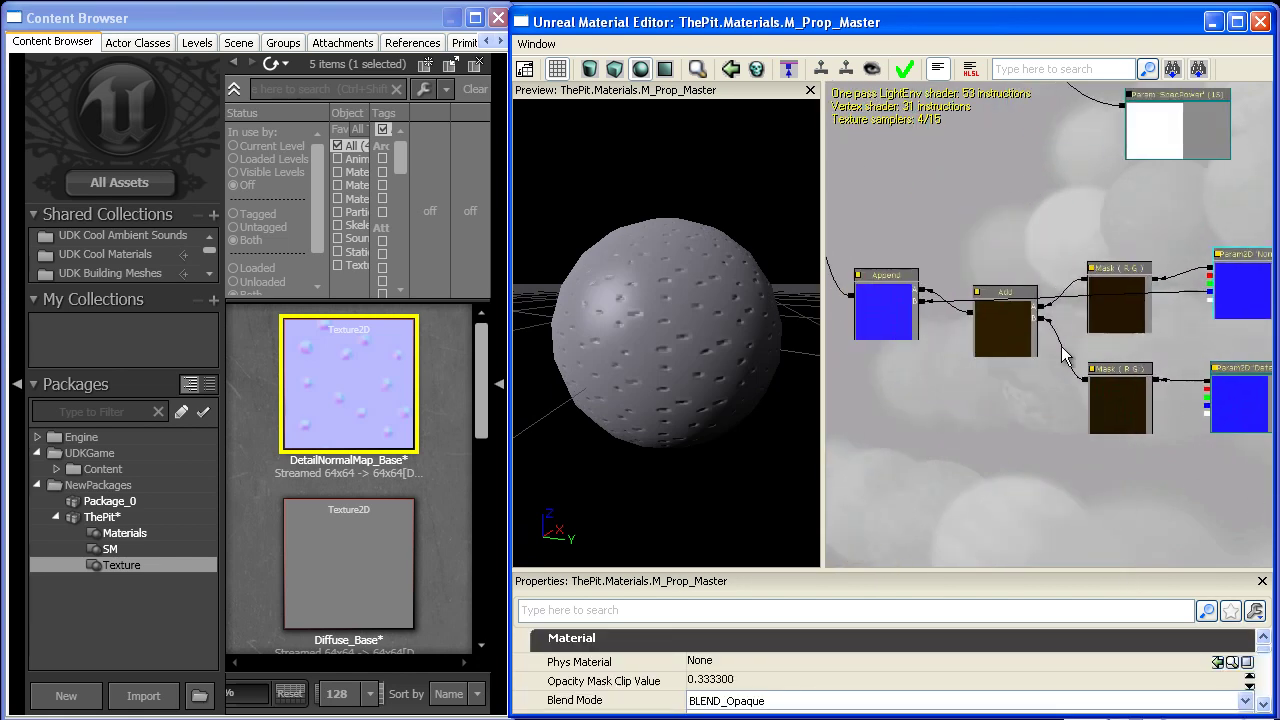
left_click(904, 314)
scroll(912, 420, "down", 1)
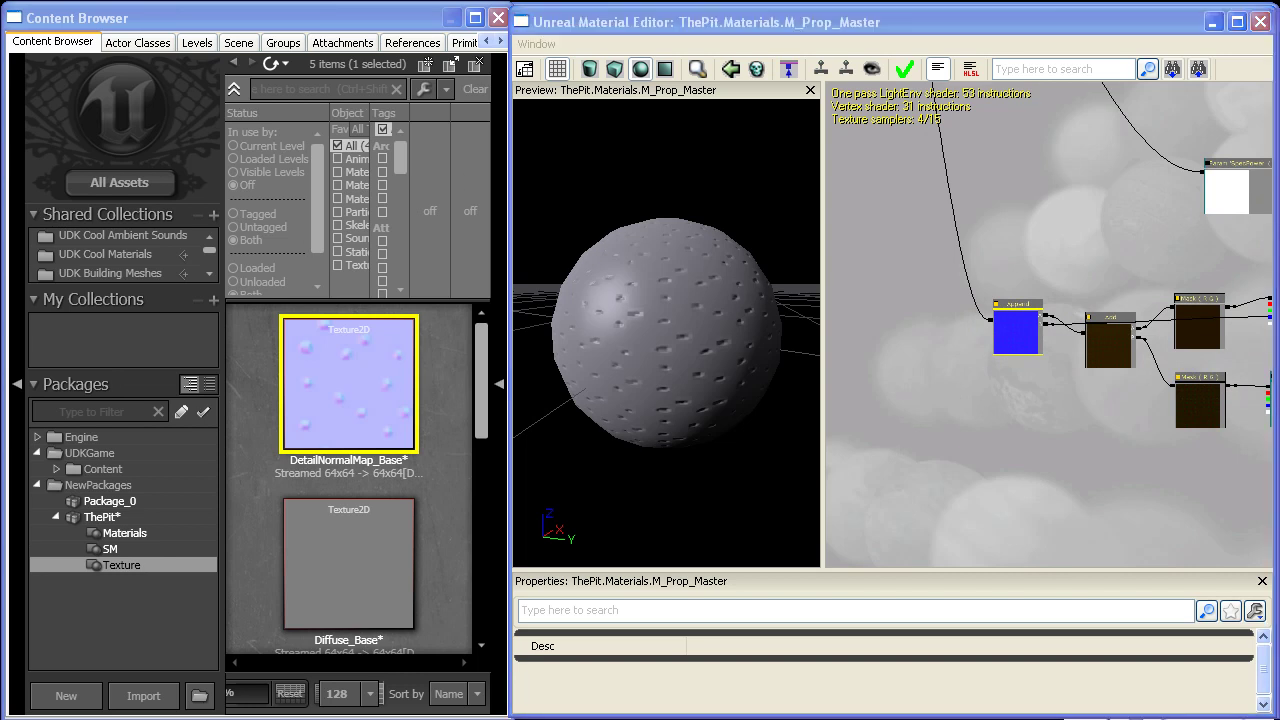
left_click_drag(995, 404, 825, 271)
scroll(824, 350, "down", 2)
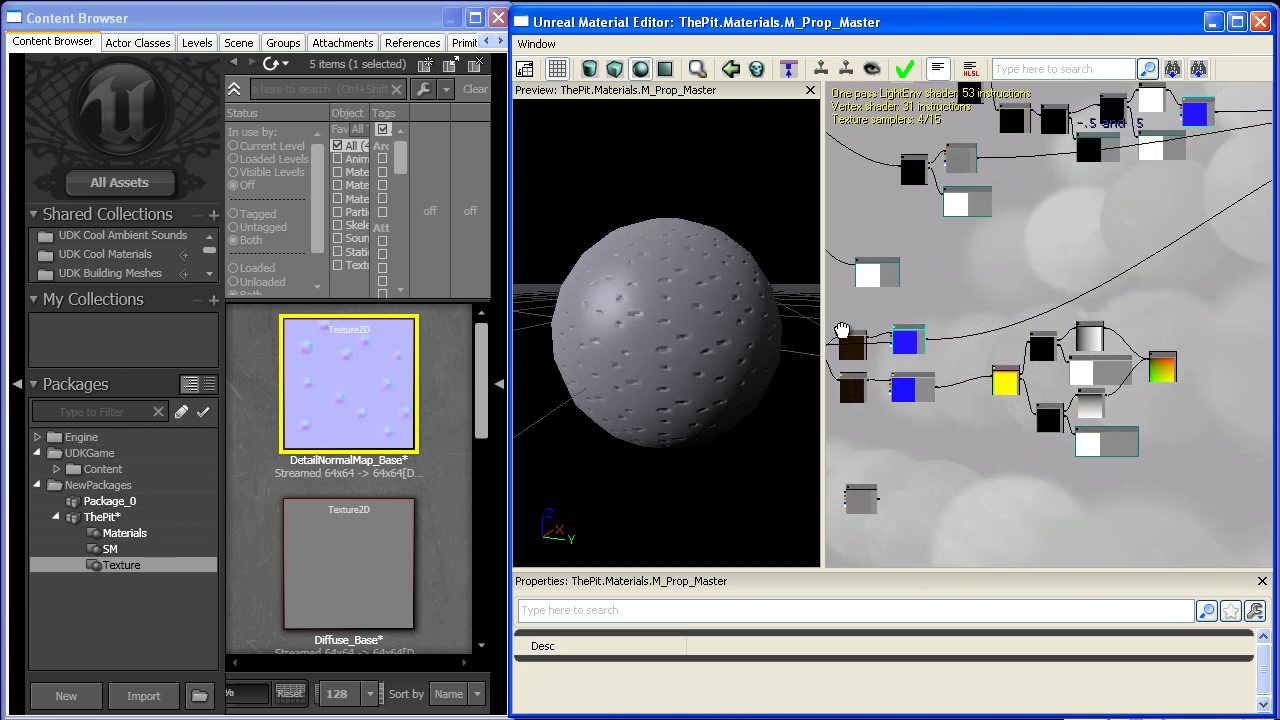
scroll(899, 296, "up", 5)
left_click_drag(932, 331, 967, 289)
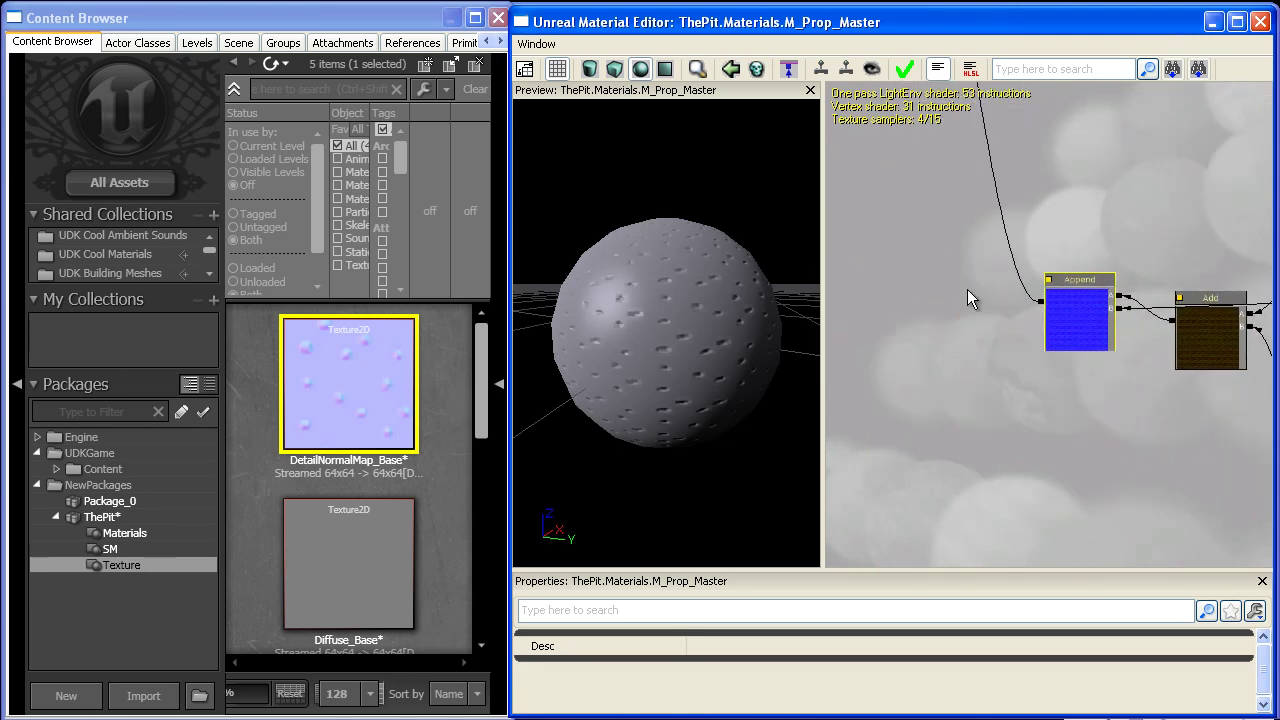
Add a StaticSwitchParameter beside the final Append node and name it bHasDetailNormal.
right_click(872, 236)
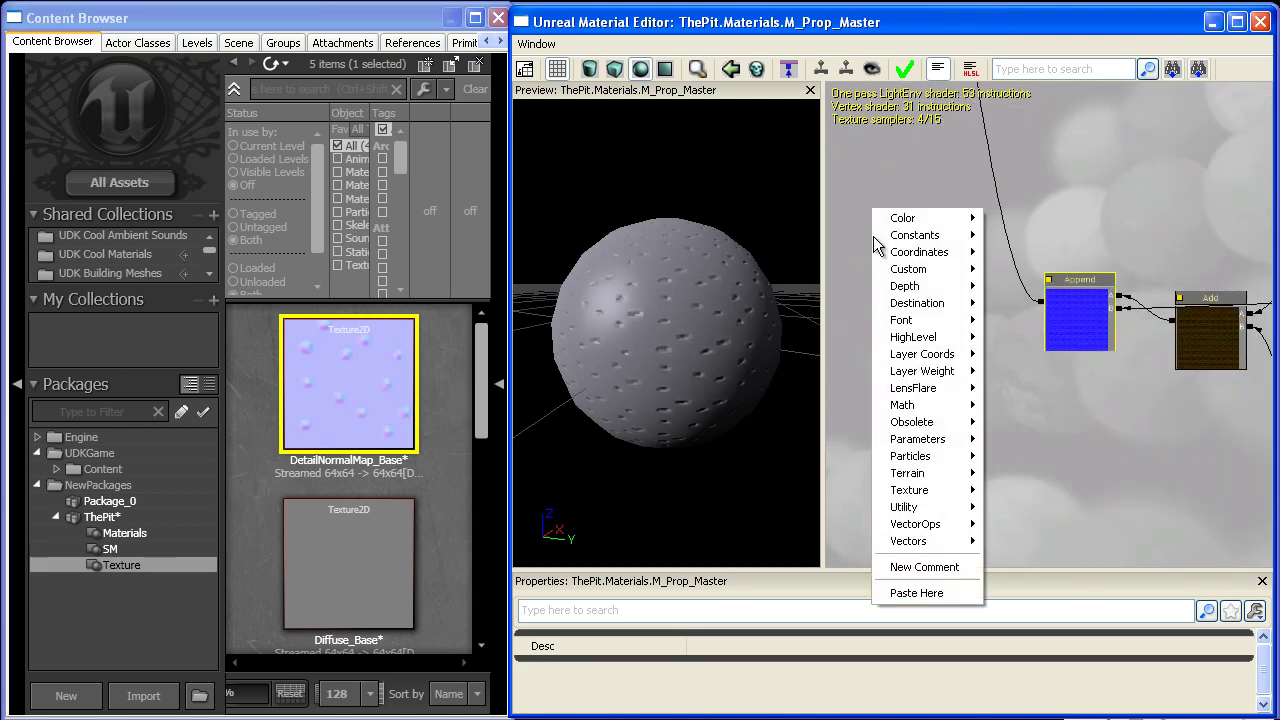
mouse_move(930, 311)
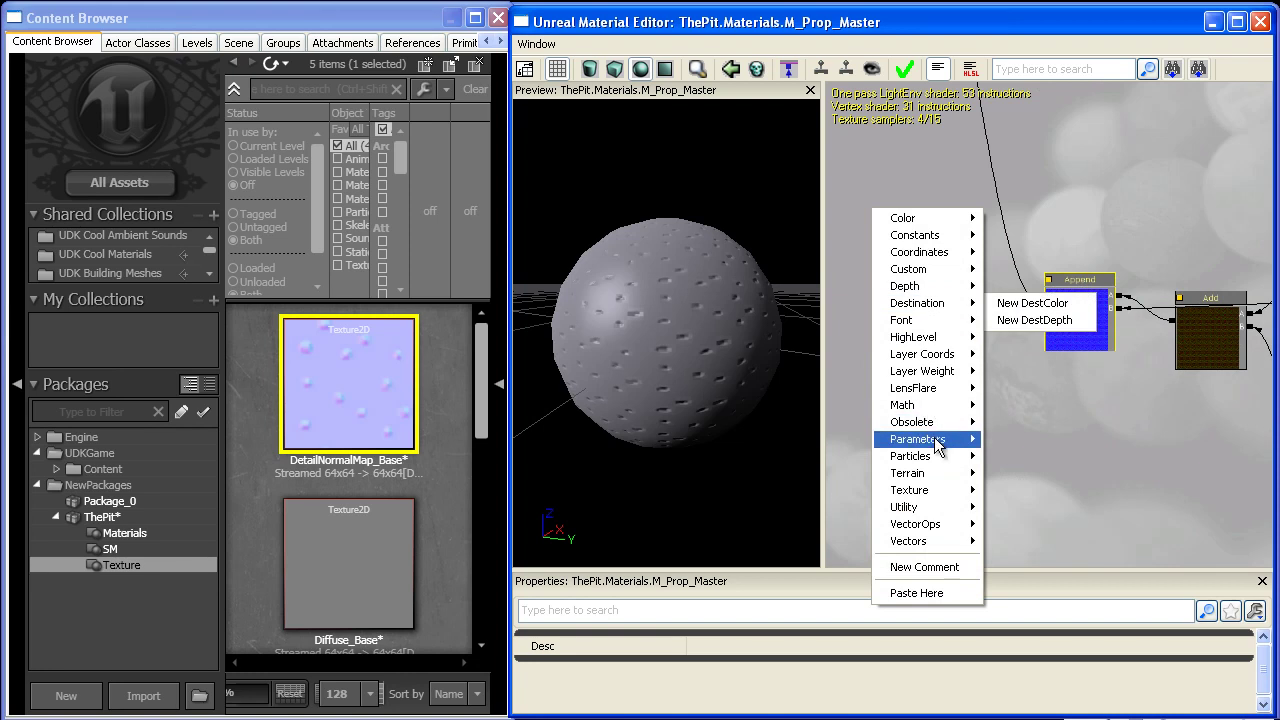
mouse_move(938, 443)
left_click(1096, 524)
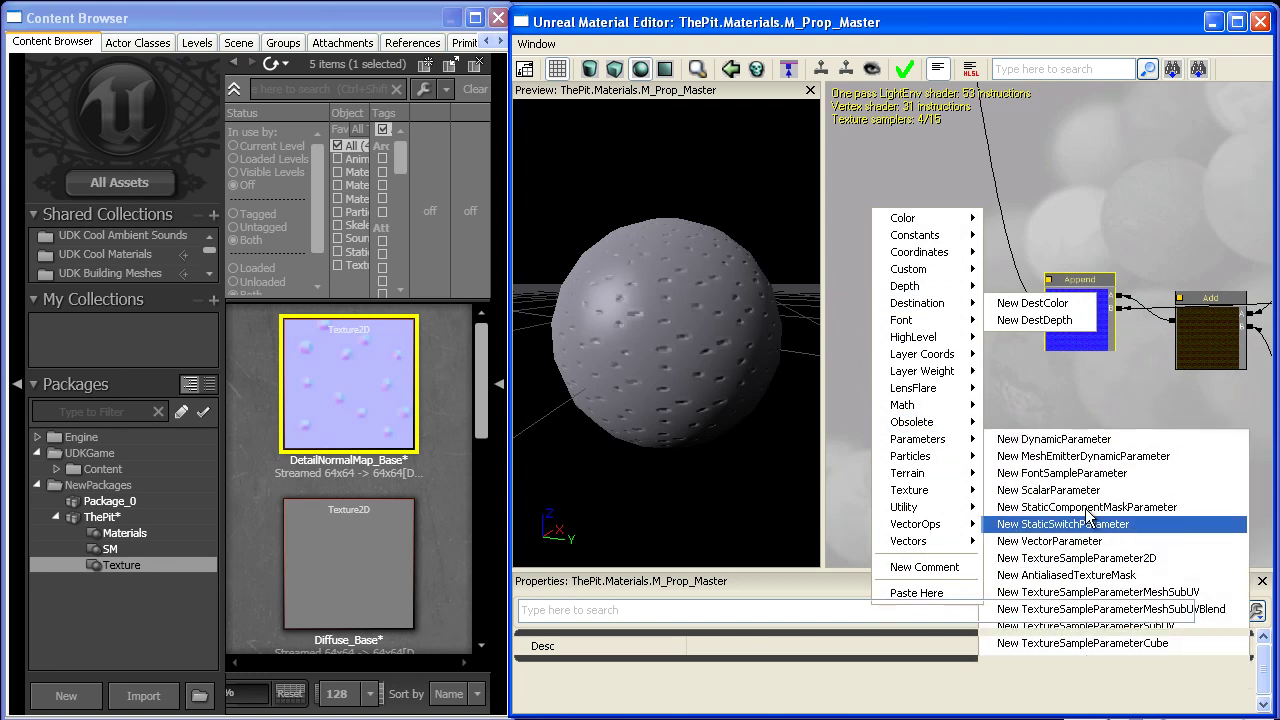
left_click(770, 687)
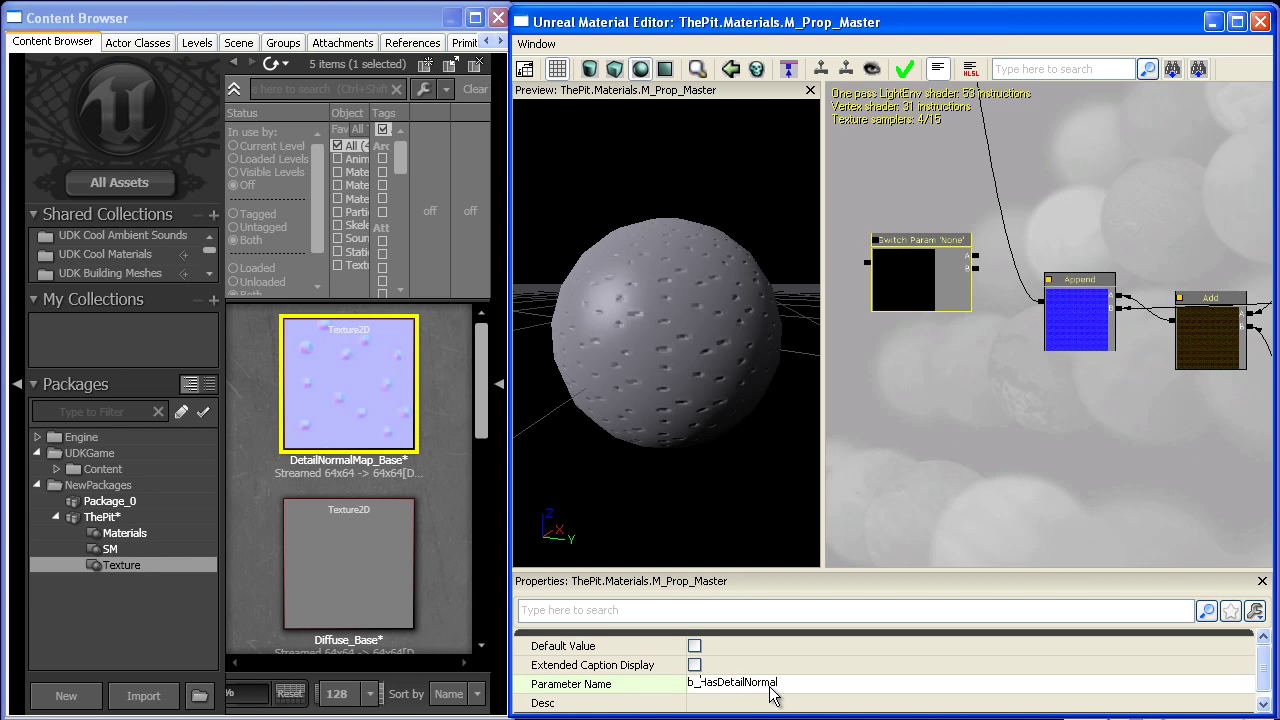
type("bHasDetailNormal")
key("Return")
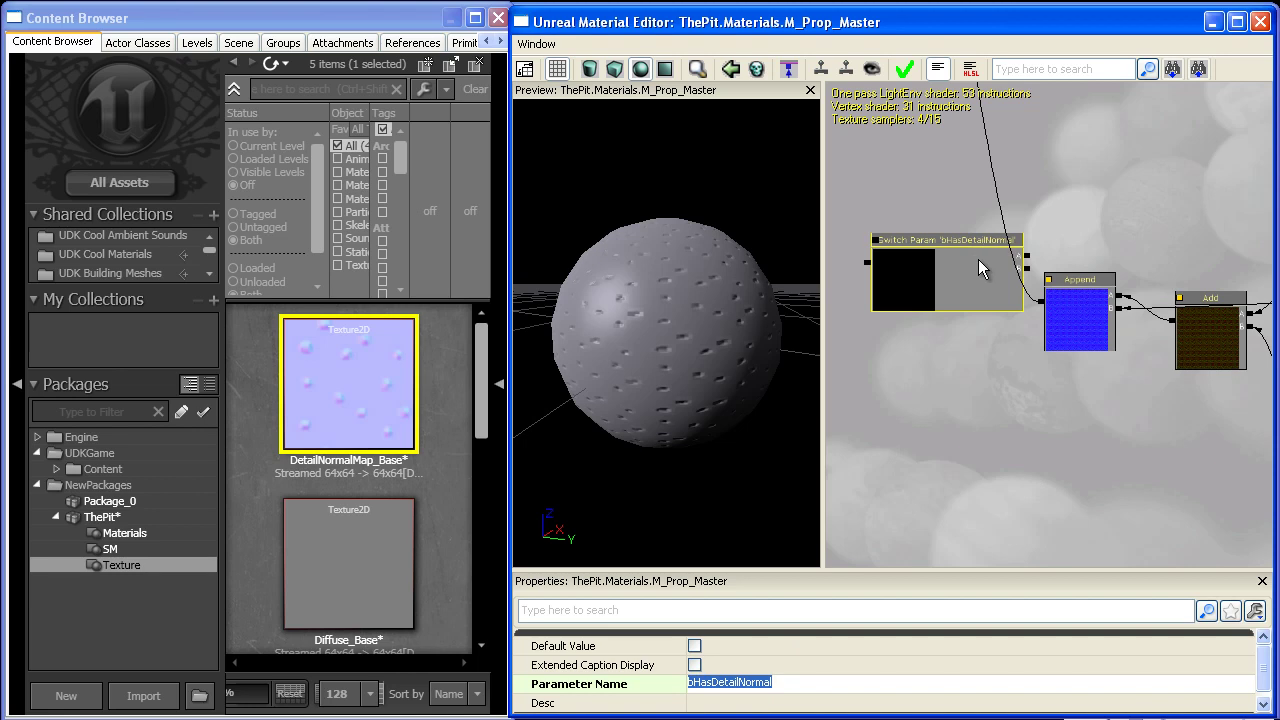
Connect the final Append output to input A of the bHasDetailNormal switch and the Normal texture parameter to input B.
mouse_move(879, 315)
left_mouse_down()
mouse_move(896, 302)
mouse_move(891, 314)
mouse_move(880, 290)
mouse_move(854, 314)
mouse_move(865, 305)
left_mouse_up()
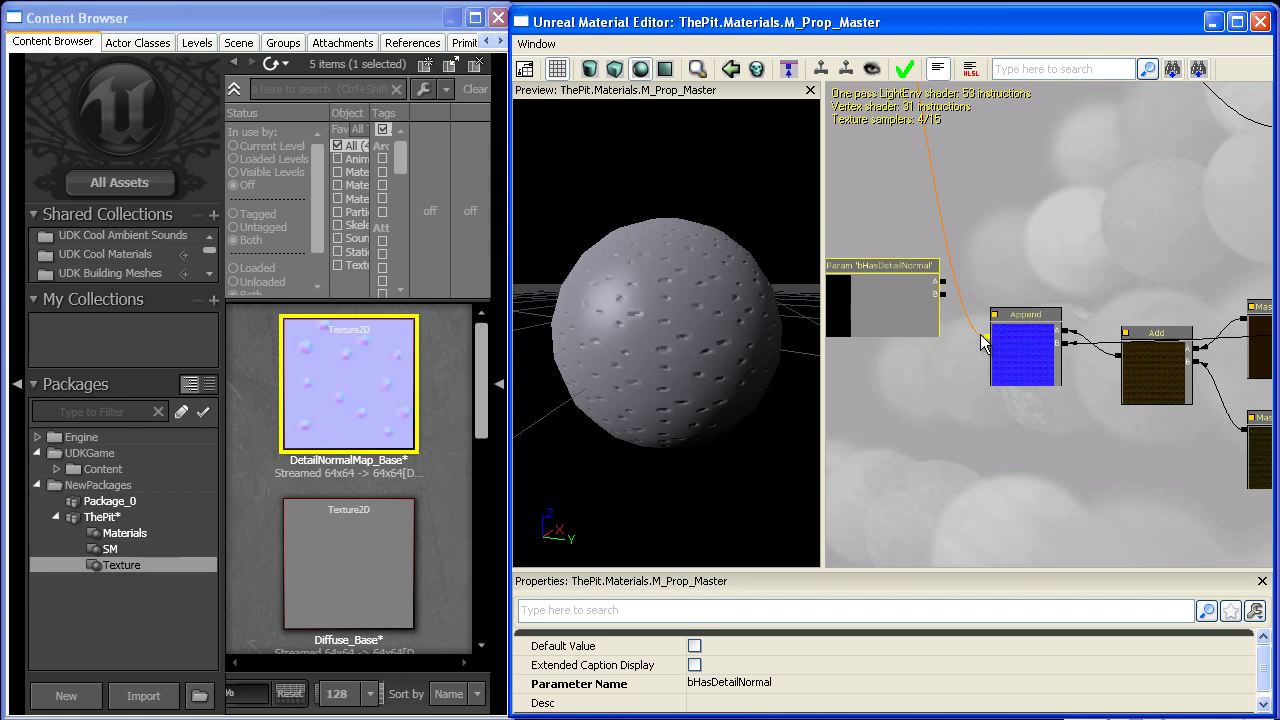
left_click_drag(983, 337, 903, 404)
left_click(900, 316)
scroll(1014, 454, "down", 3)
left_click_drag(1036, 462, 814, 492)
left_click_drag(1185, 371, 1240, 284)
scroll(1193, 363, "up", 2)
left_click(1143, 252)
scroll(1104, 304, "up", 4)
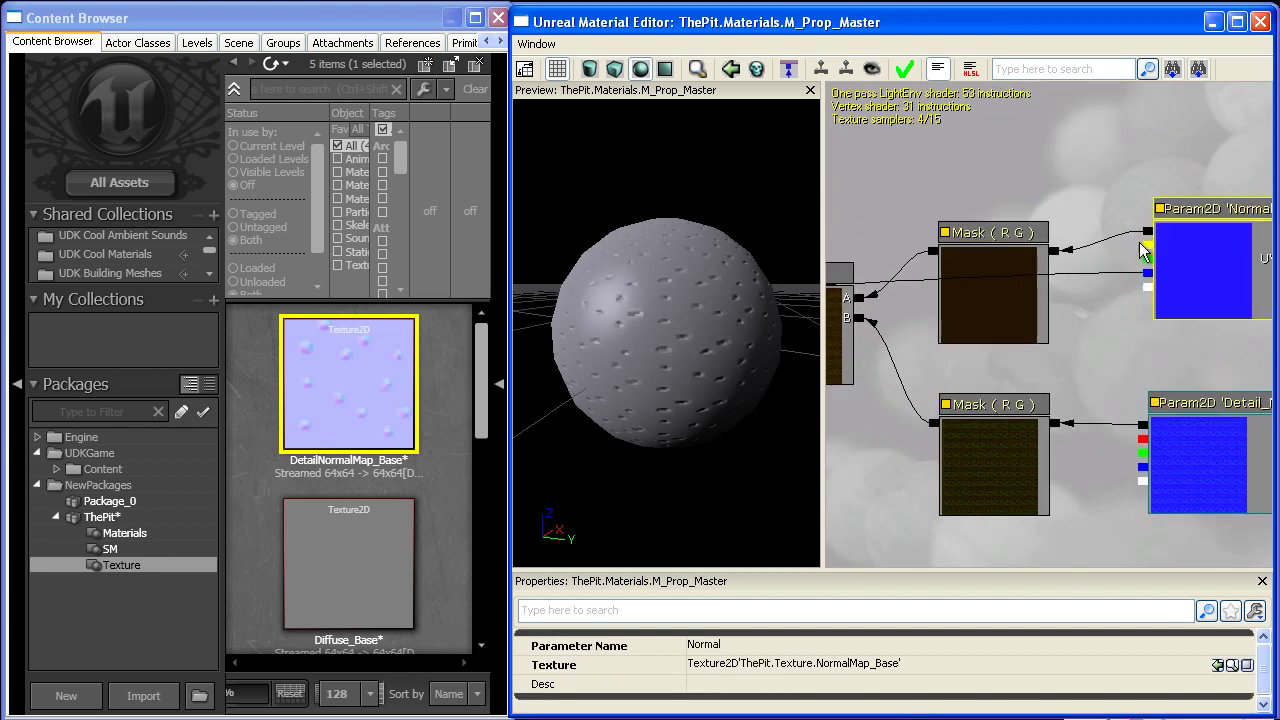
left_click_drag(1147, 235, 1017, 352)
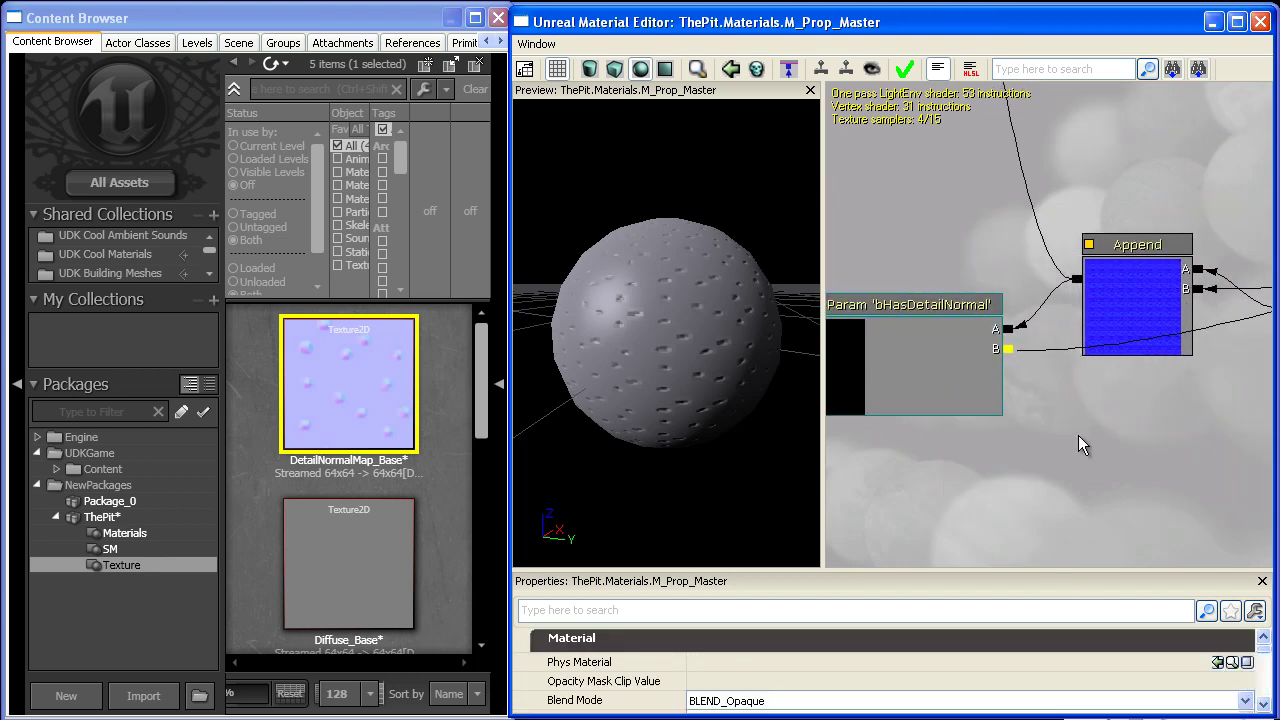
Connect the bHasDetailNormal switch to the material's Normal input and move the detail normal nodes right, beneath the SpecPower parameter.
scroll(1075, 425, "down", 4)
left_click_drag(995, 456, 1021, 182)
scroll(1075, 388, "down", 2)
left_click_drag(1075, 388, 878, 250)
scroll(1000, 250, "up", 1)
scroll(1000, 250, "down", 1)
left_click_drag(1200, 420, 1021, 305, "ctrl+alt")
scroll(977, 534, "up", 6)
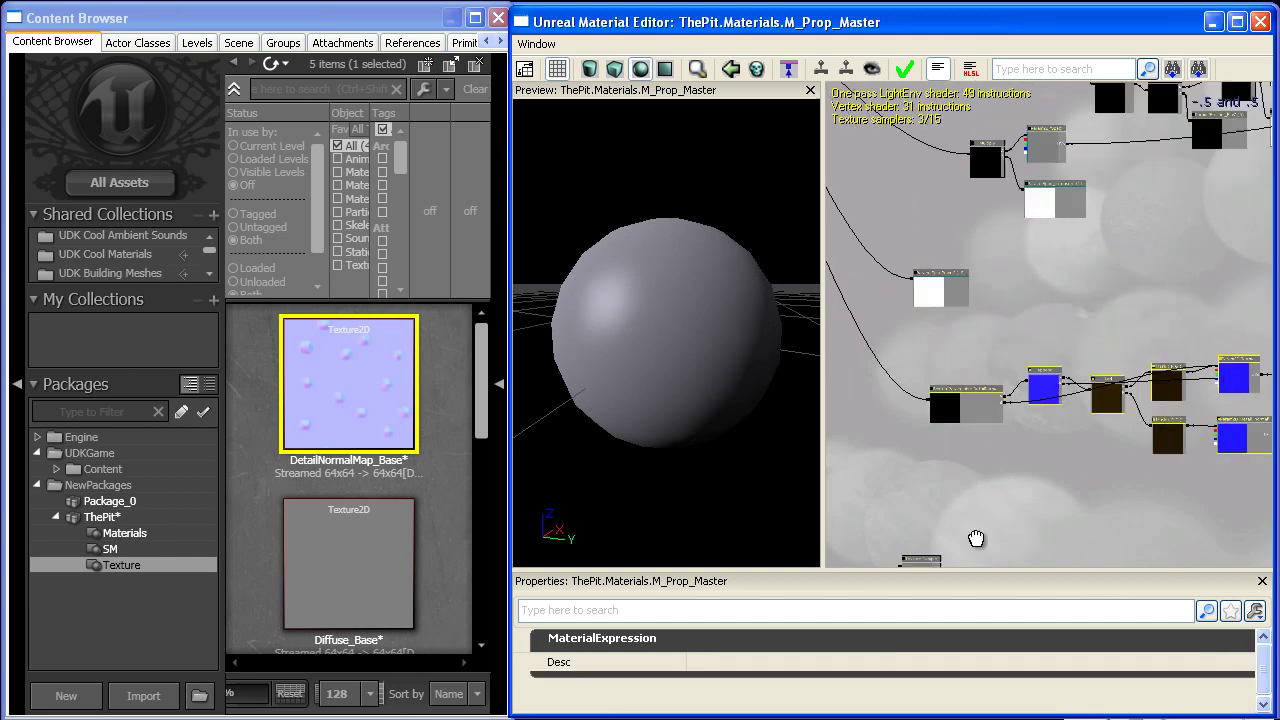
Enable the bHasDetailNormal default value and disable it again to compare the preview sphere.
left_click(944, 362)
left_click_drag(1004, 467, 1034, 397)
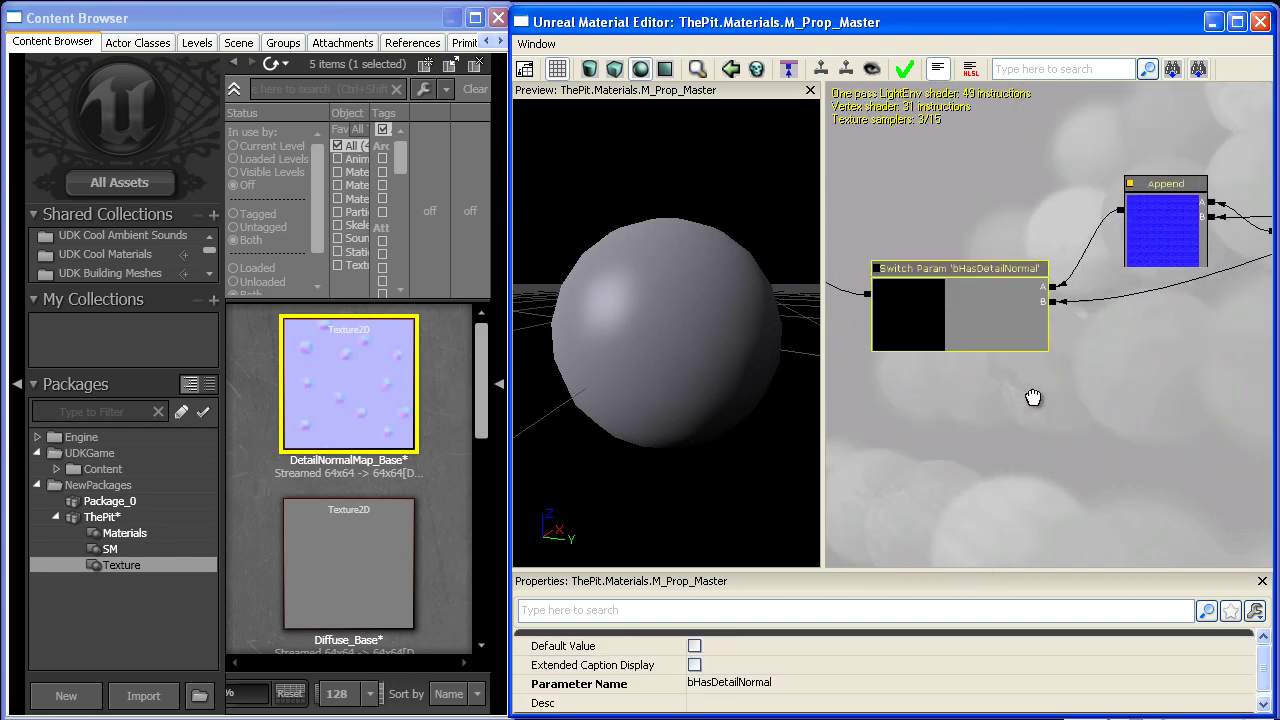
scroll(1034, 397, "up", 3)
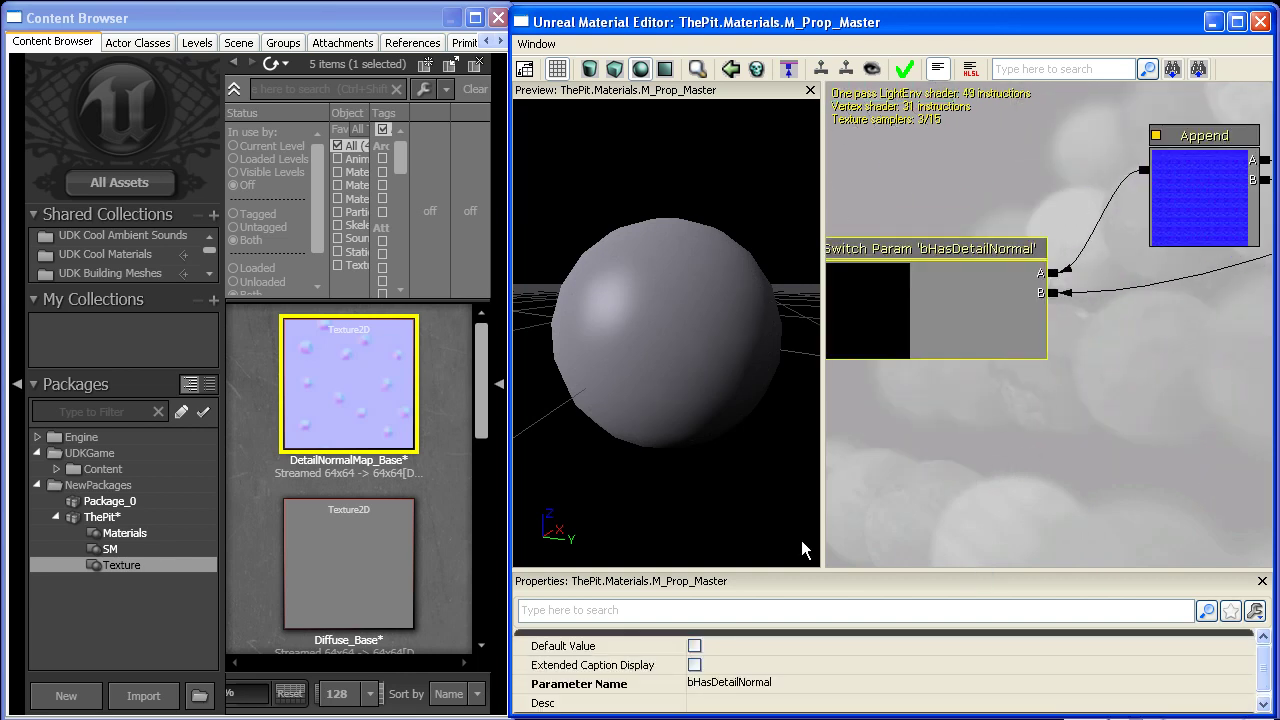
left_click(694, 646)
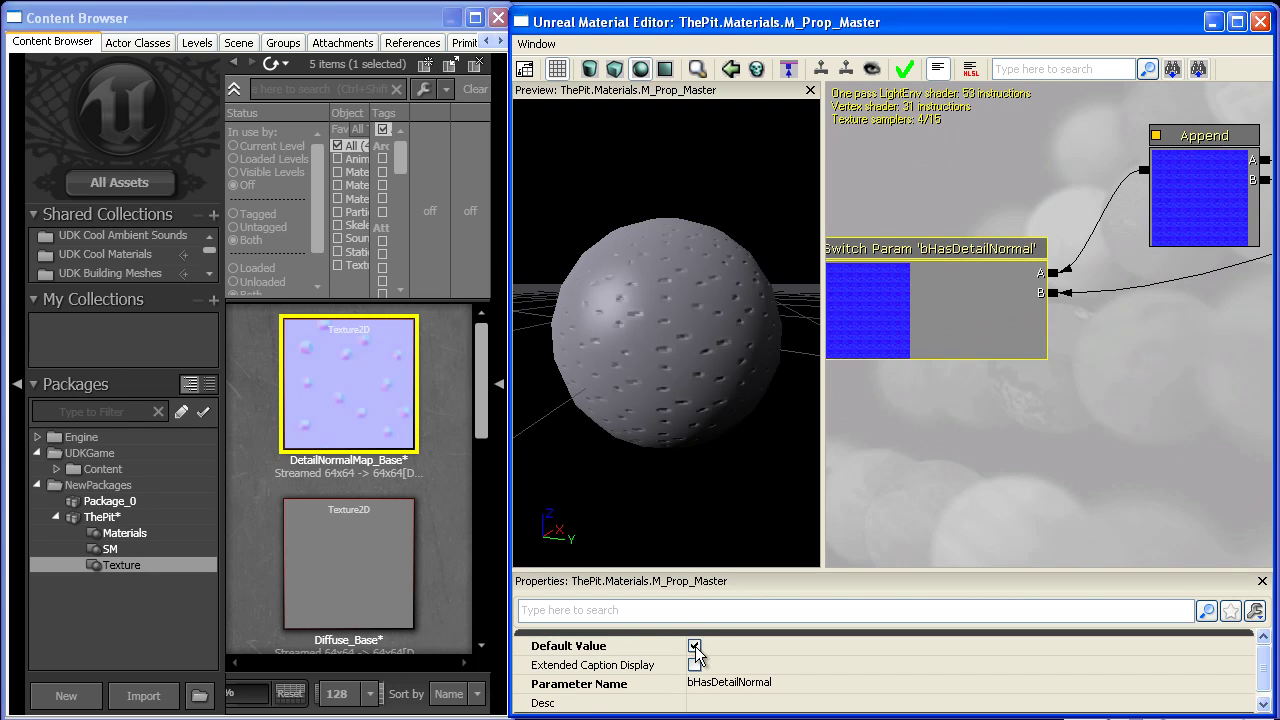
left_click(694, 646)
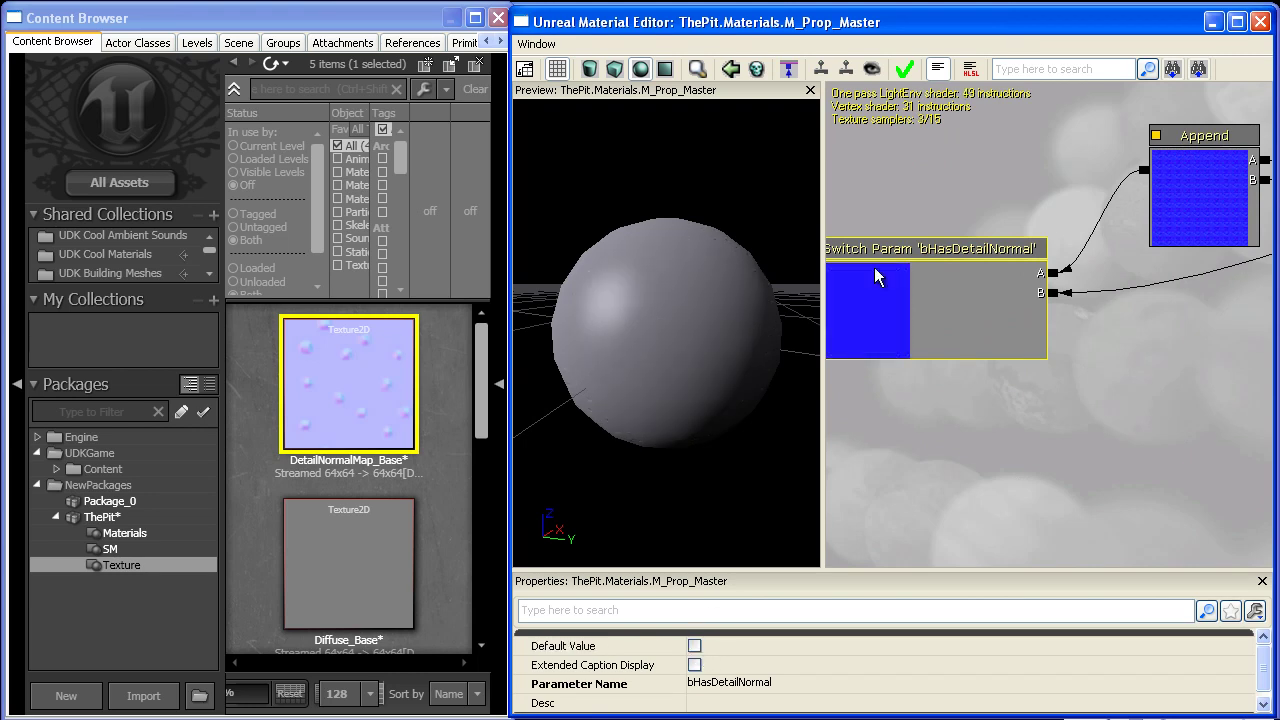
Move the SpecPower and Diffuse nodes slightly right to tidy the material graph.
scroll(874, 267, "down", 6)
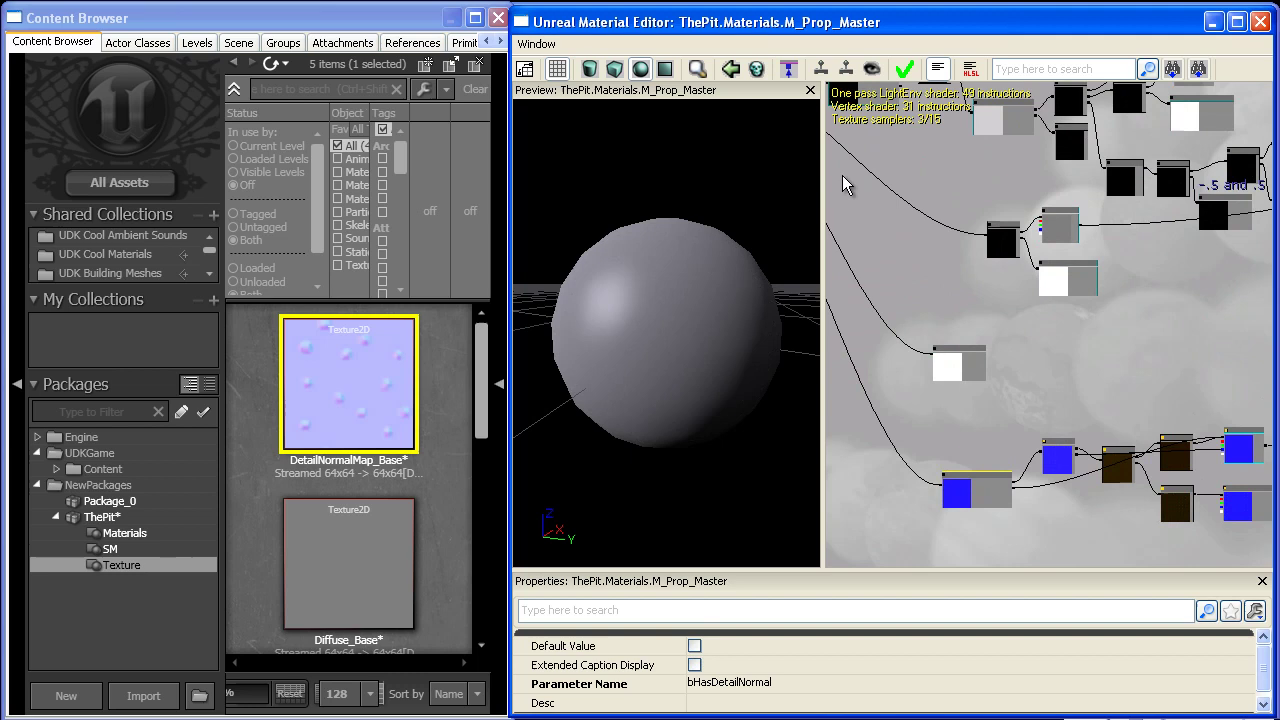
left_click(958, 353)
left_click_drag(957, 354, 990, 362, "ctrl")
scroll(1054, 304, "down", 1)
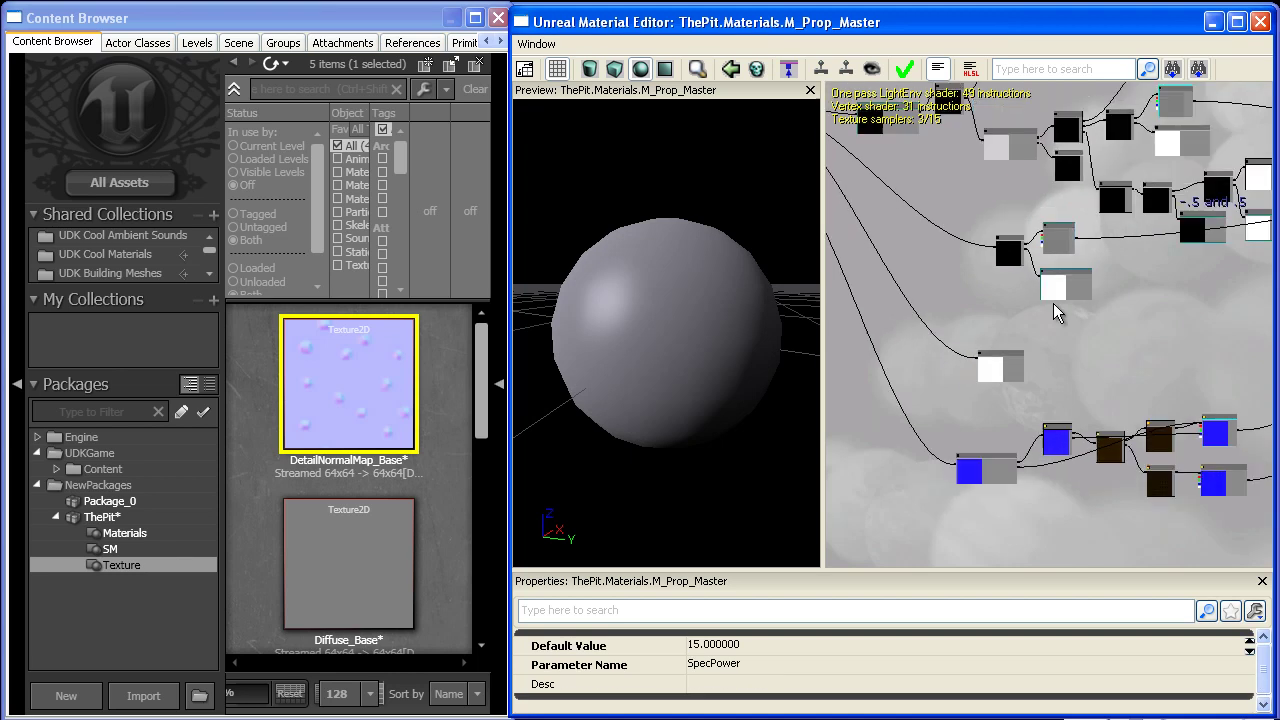
scroll(1054, 304, "down", 1)
left_click_drag(1074, 352, 830, 400)
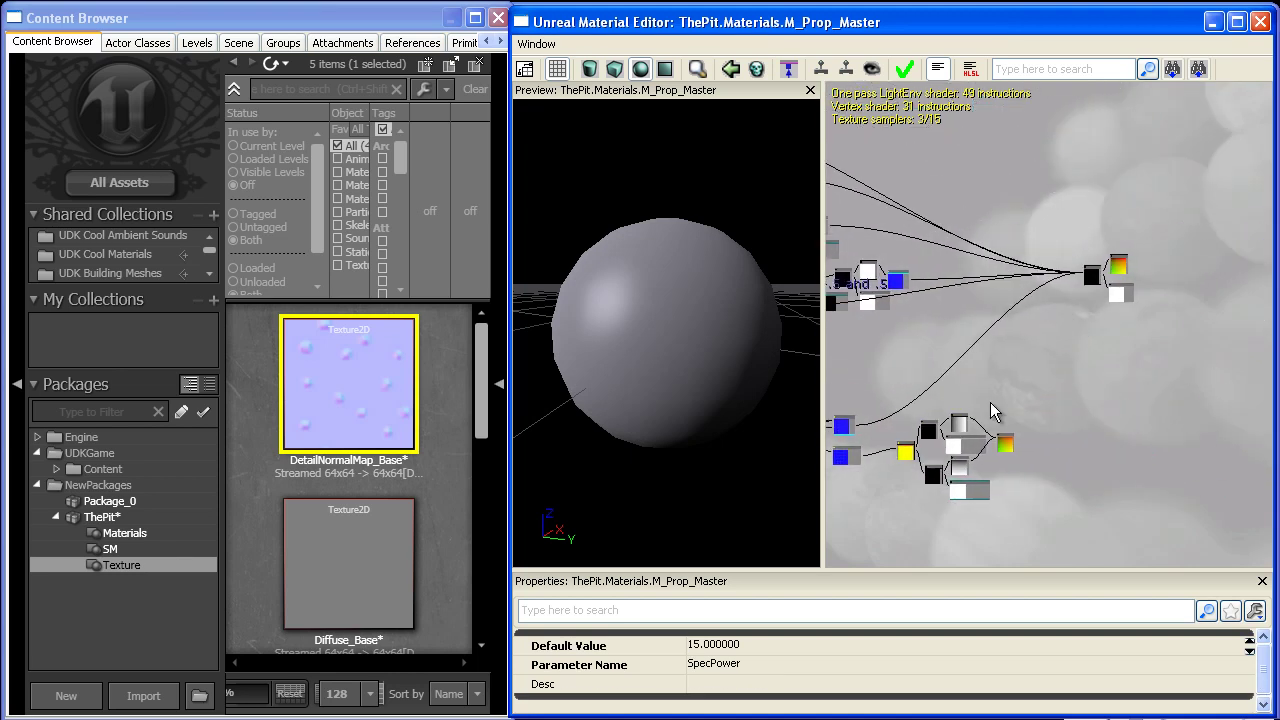
left_click_drag(990, 402, 1058, 453)
left_click(909, 219)
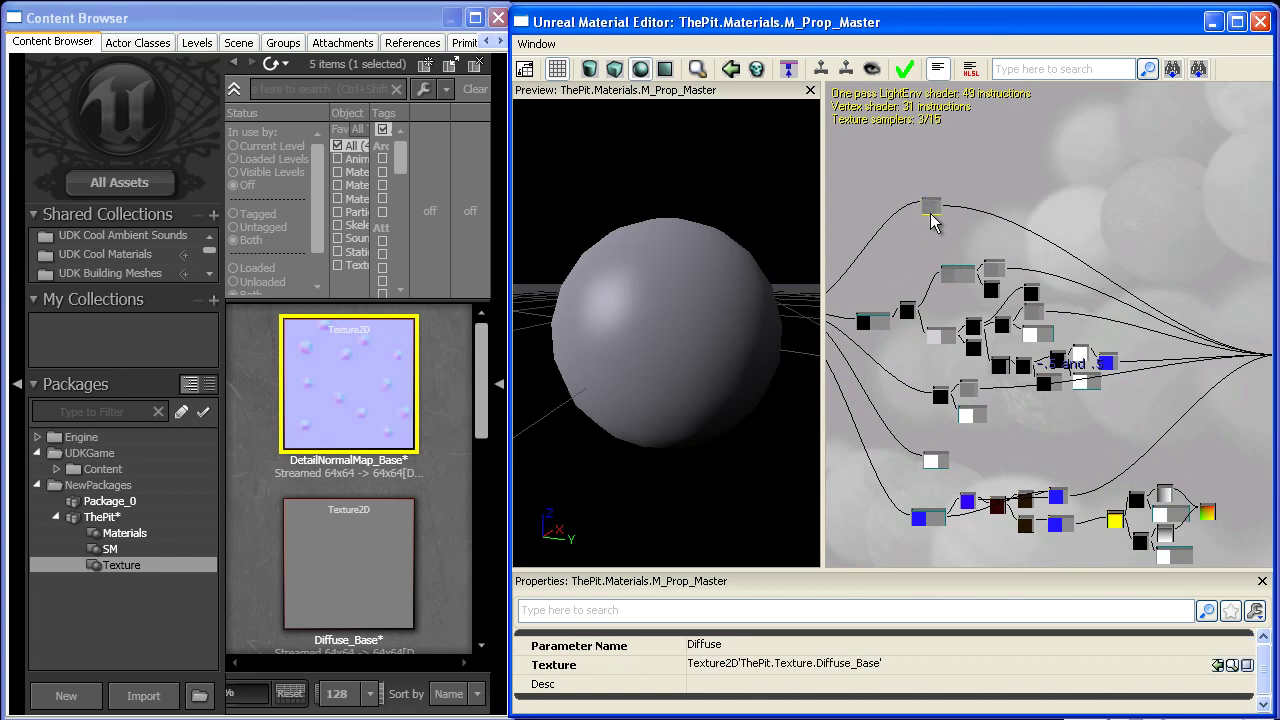
Select the shared UV Multiply node with the UV_Scale parameter and move both slightly left of the TexCoord node.
left_click_drag(1086, 345, 826, 200)
scroll(832, 228, "up", 4)
left_click_drag(845, 273, 923, 387)
left_click_drag(988, 230, 969, 374)
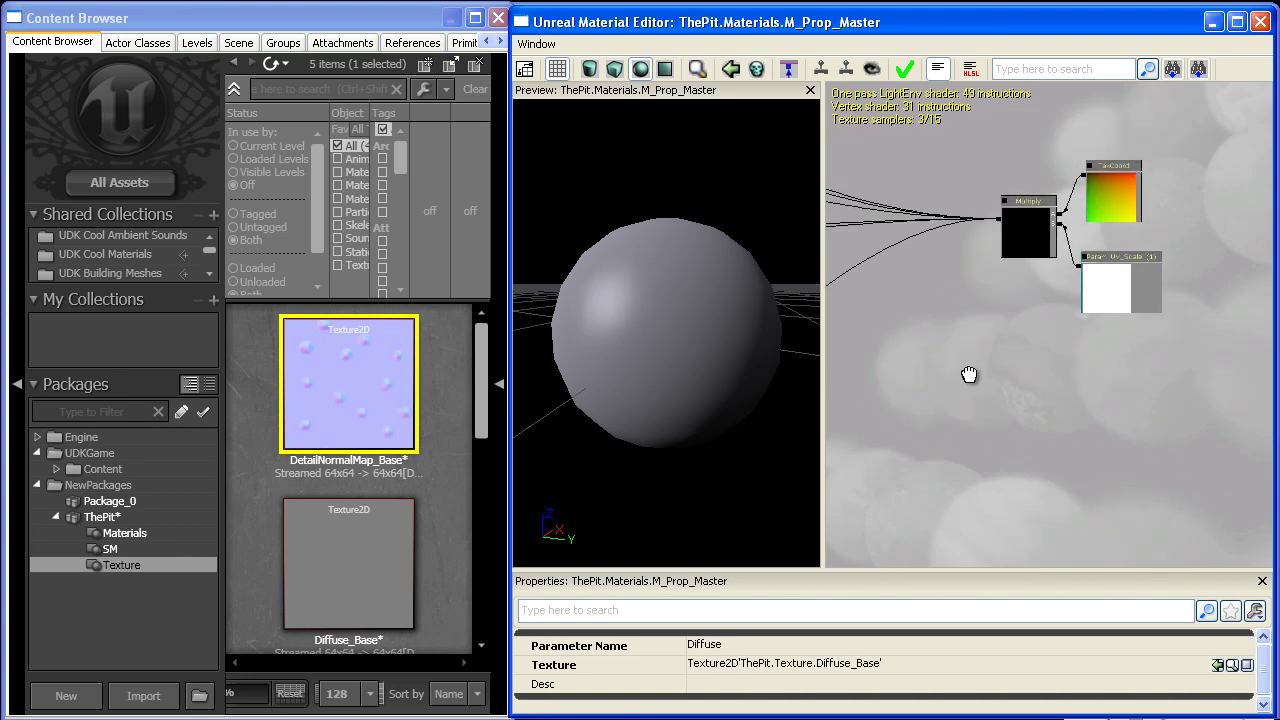
scroll(969, 375, "up", 3)
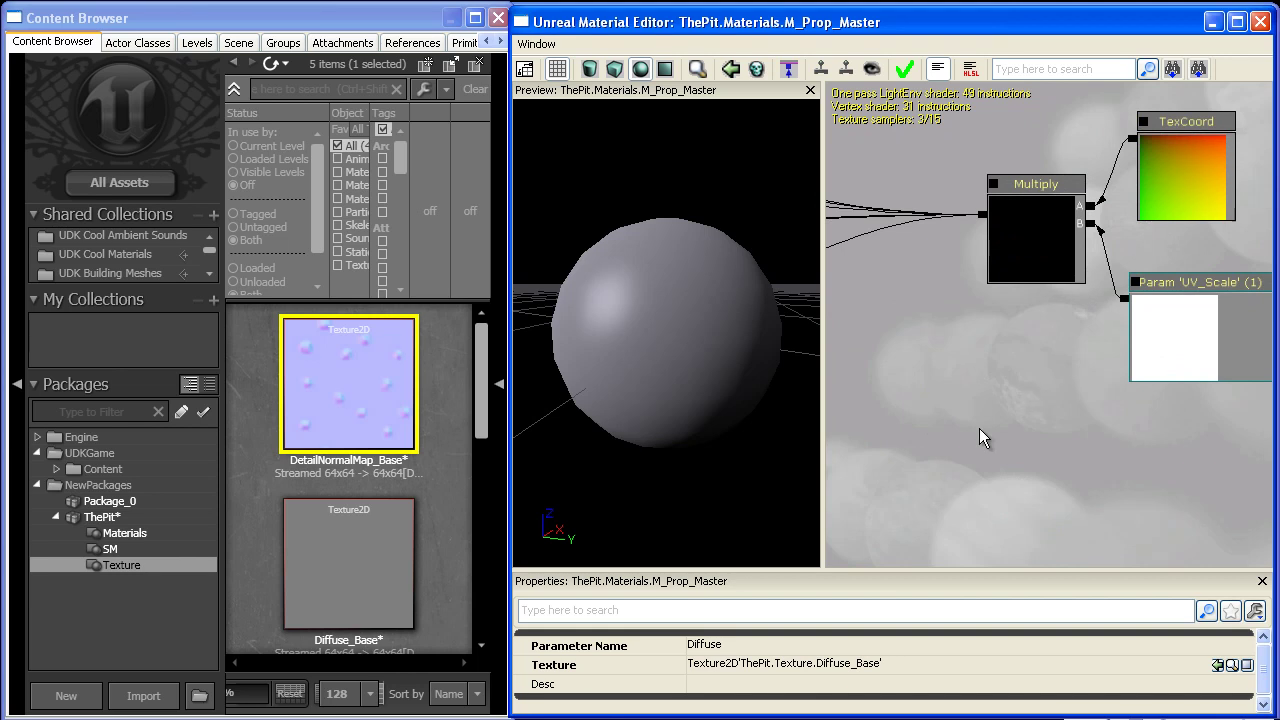
left_click(1005, 276)
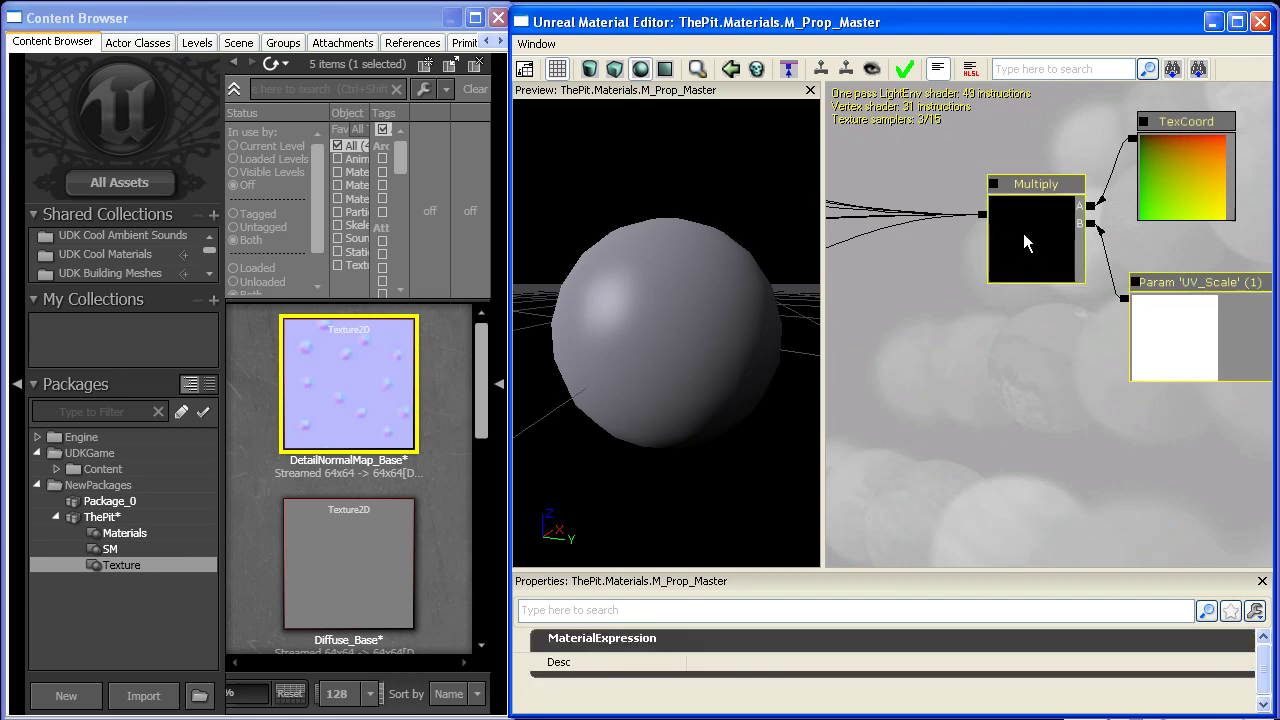
mouse_move(1023, 240)
left_mouse_down()
mouse_move(975, 245)
mouse_move(1005, 241)
left_mouse_up()
Add a BumpOffset node below the shared UV Multiply node.
right_click(932, 345)
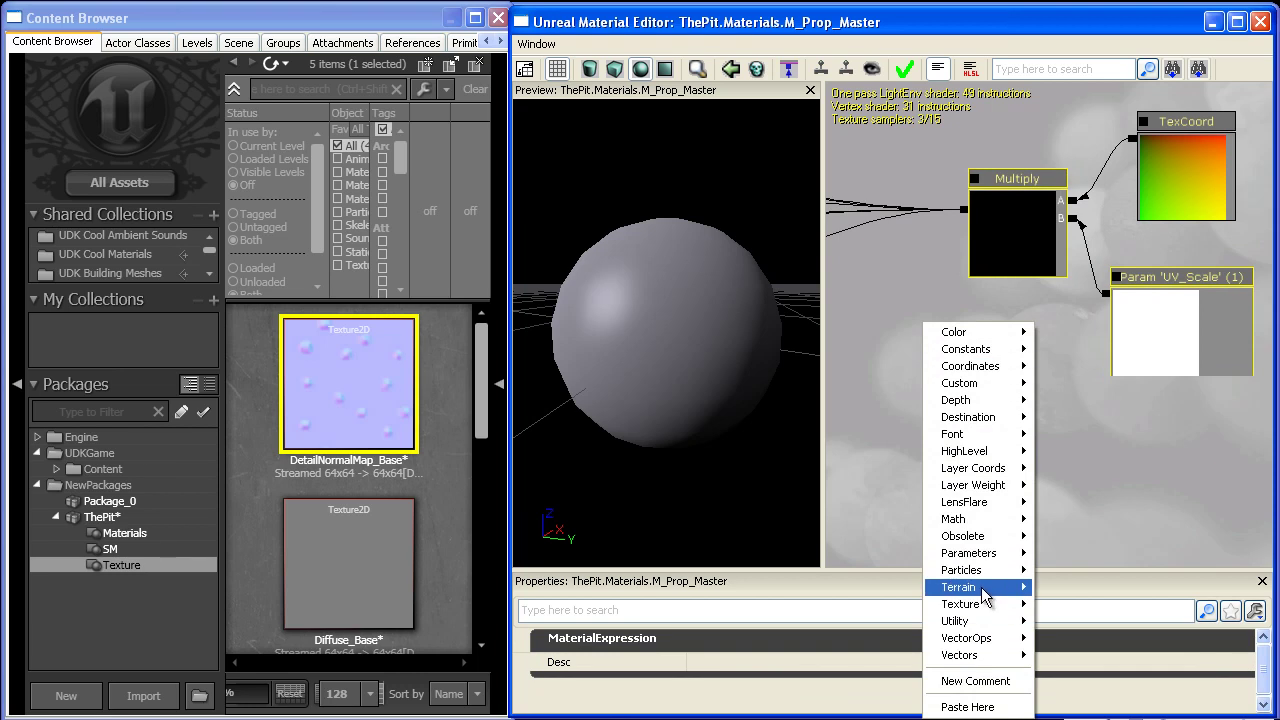
mouse_move(990, 622)
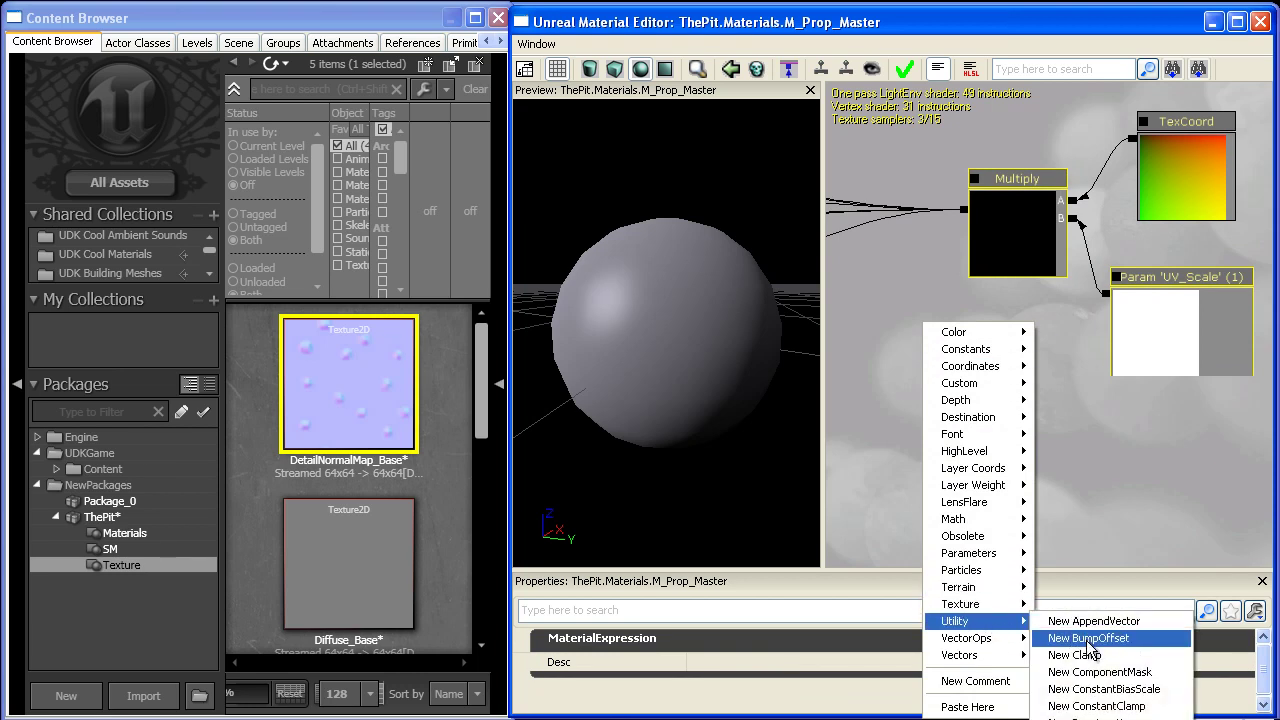
left_click(1085, 638)
Move the unconnected Gray_Base Texture Sample node next to the BumpOffset node.
scroll(976, 437, "down", 7)
left_click_drag(976, 450, 1271, 320)
left_click_drag(925, 503, 1110, 215)
scroll(1108, 302, "up", 1)
left_click_drag(1098, 314, 1029, 455)
scroll(1029, 456, "up", 5)
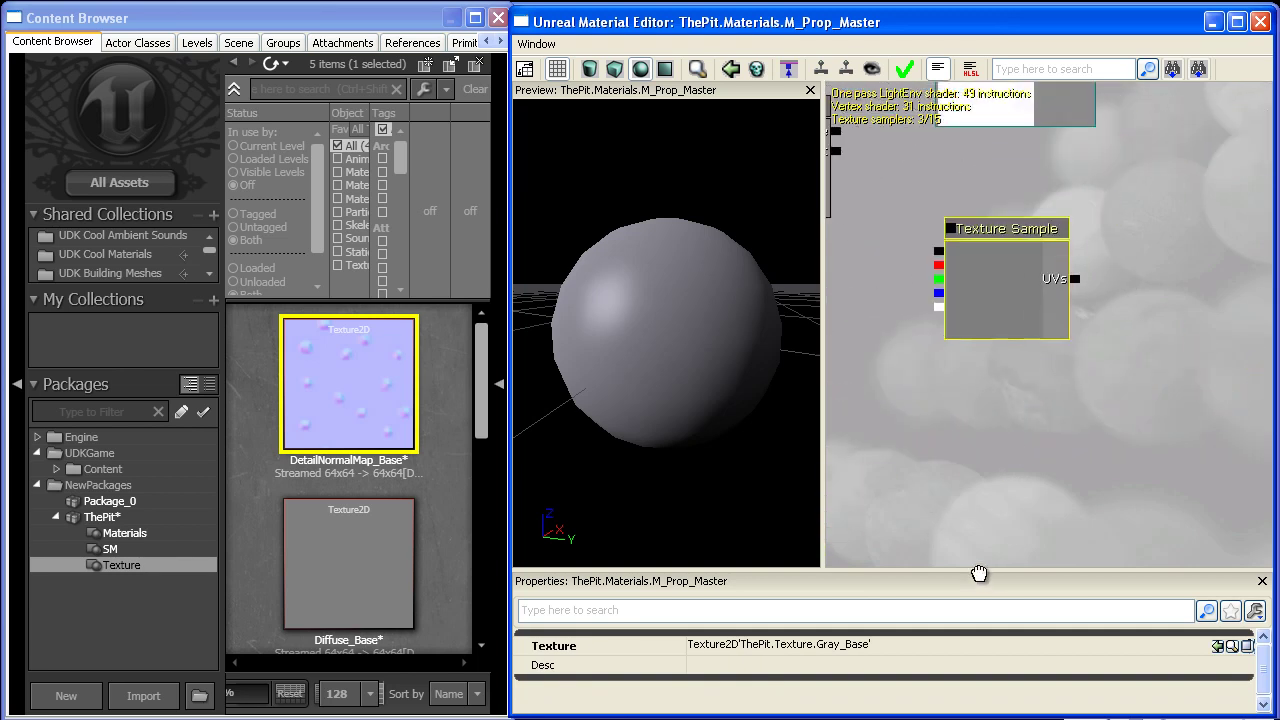
Convert the Gray_Base Texture Sample to a parameter and name it Heightmap.
right_click(1100, 337)
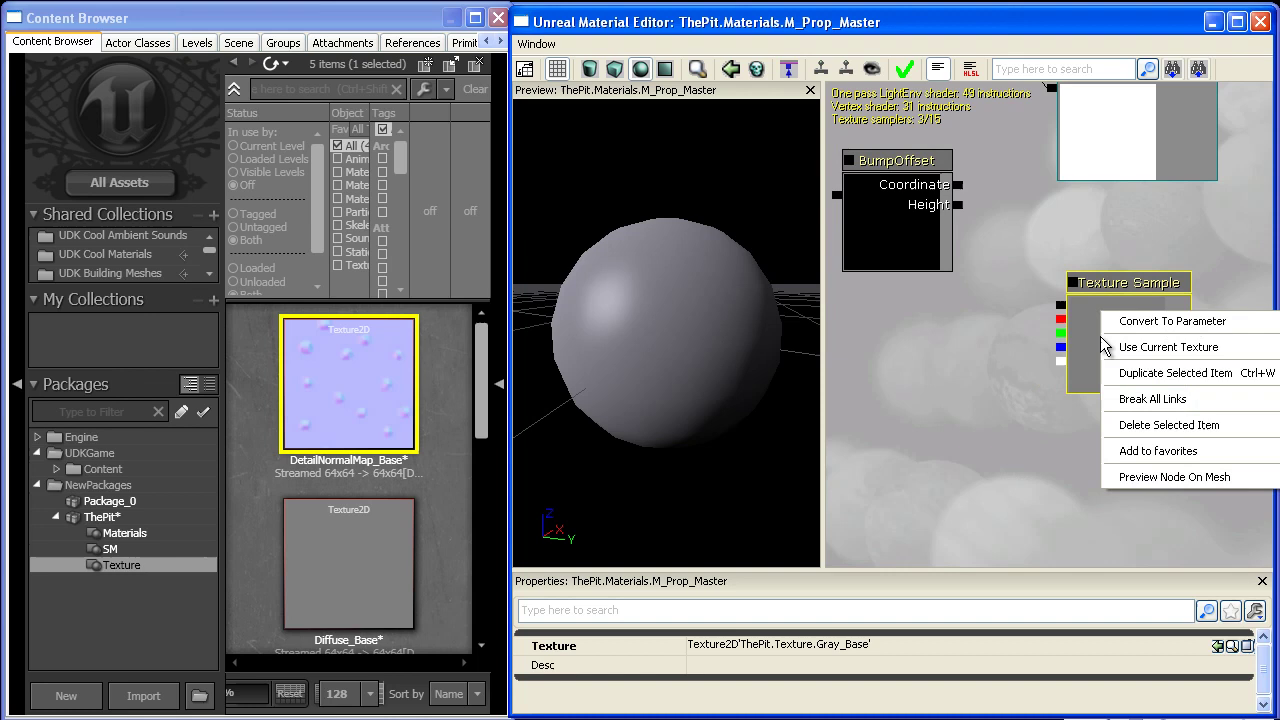
key("Escape")
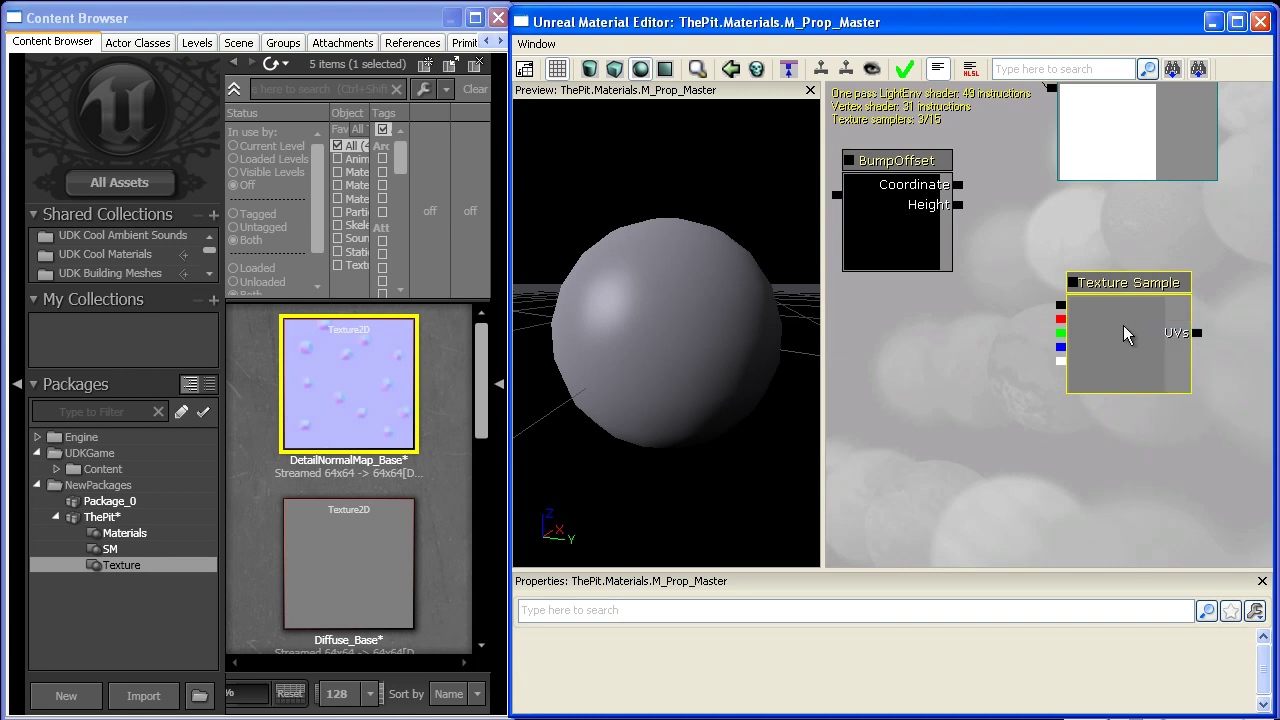
left_click(1106, 346)
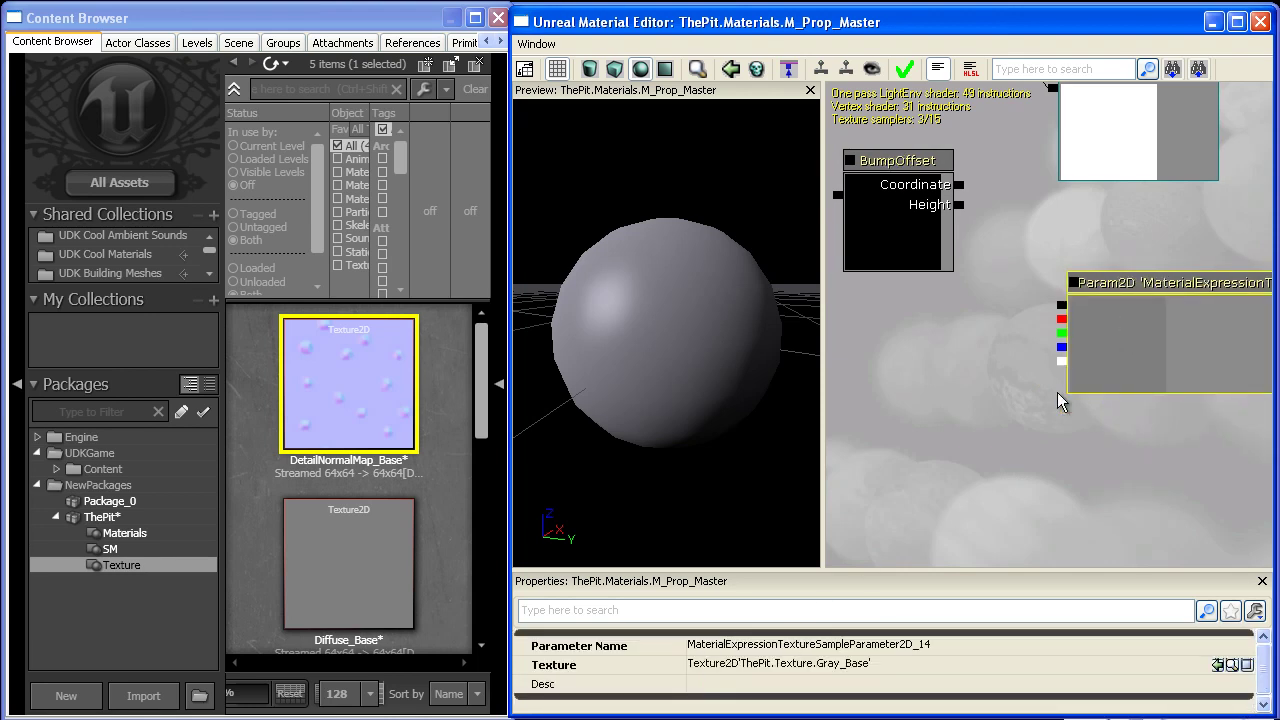
left_click(730, 655)
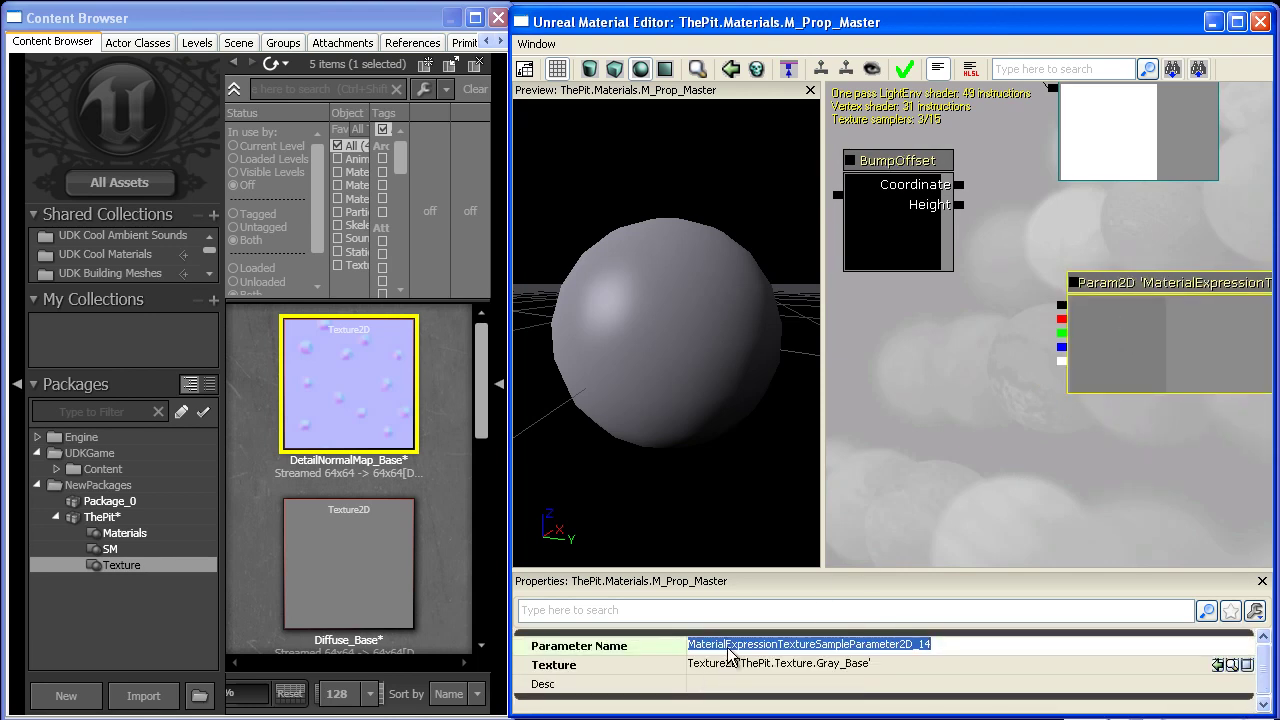
type("Hei")
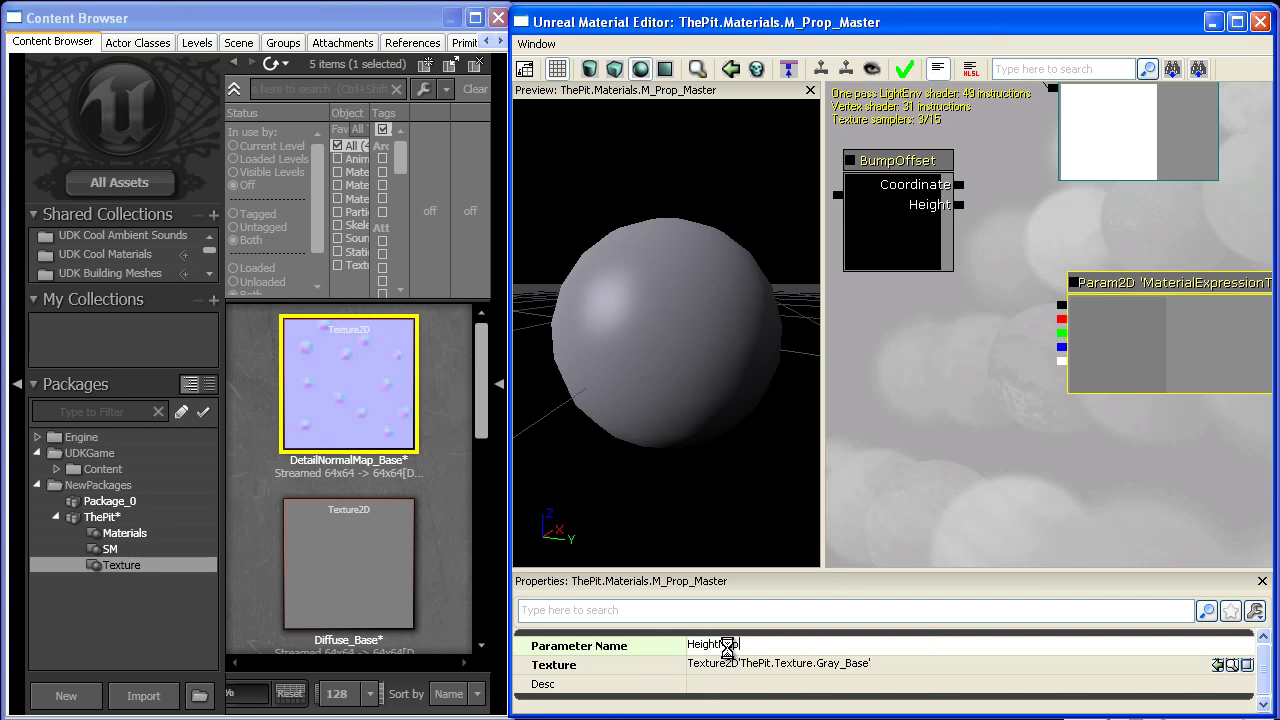
type("ghtmap")
key("Return")
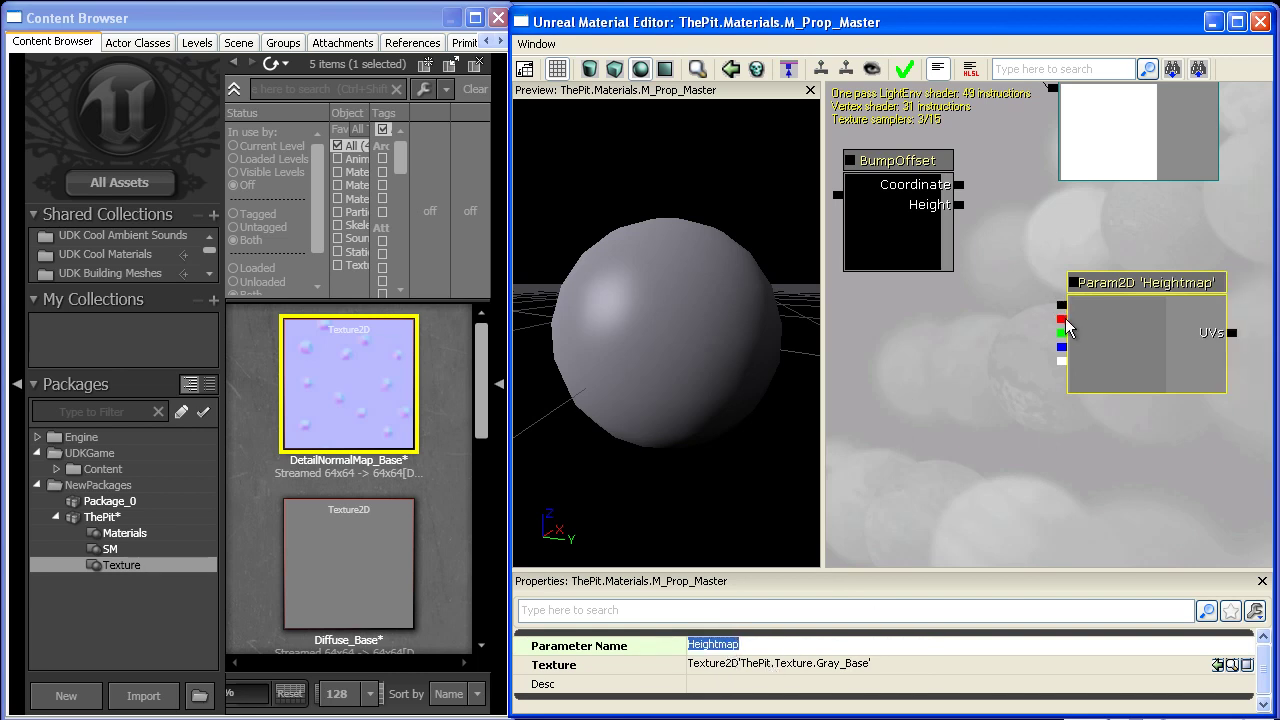
Connect the Heightmap parameter's red channel to the Height input of the BumpOffset node.
left_click_drag(1065, 318, 958, 206)
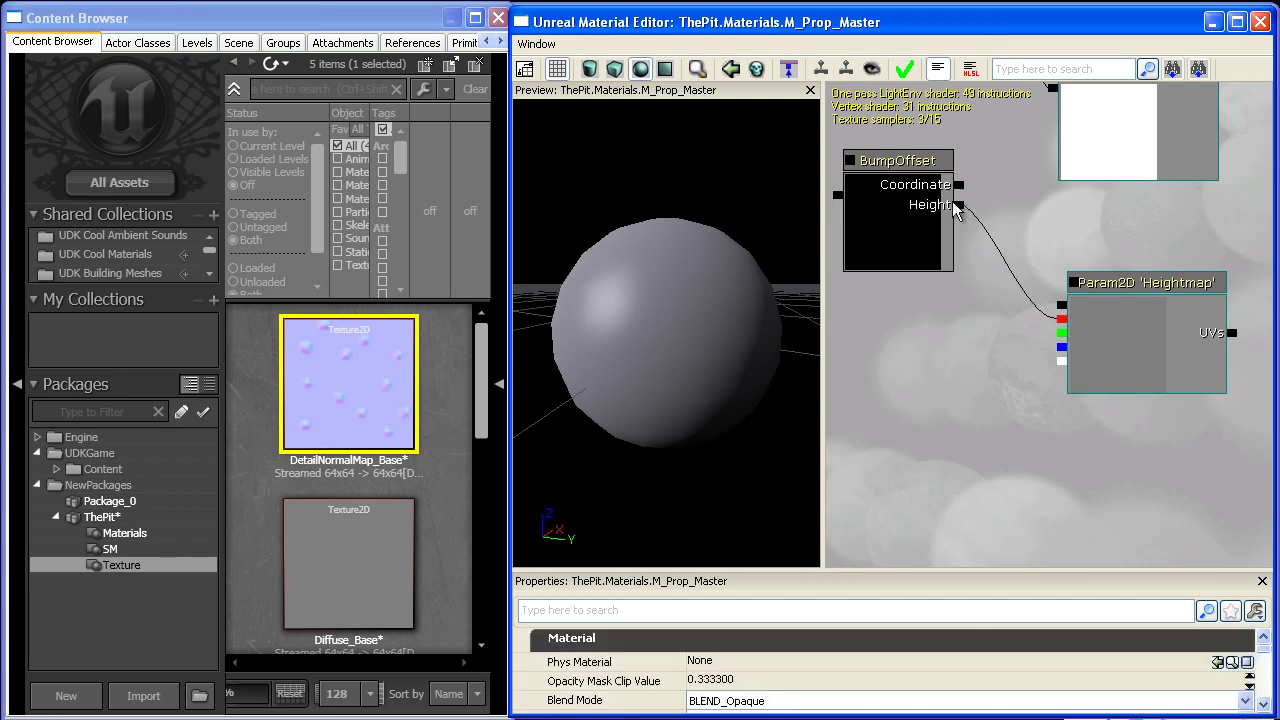
left_click_drag(967, 350, 986, 568)
scroll(1050, 430, "down", 2)
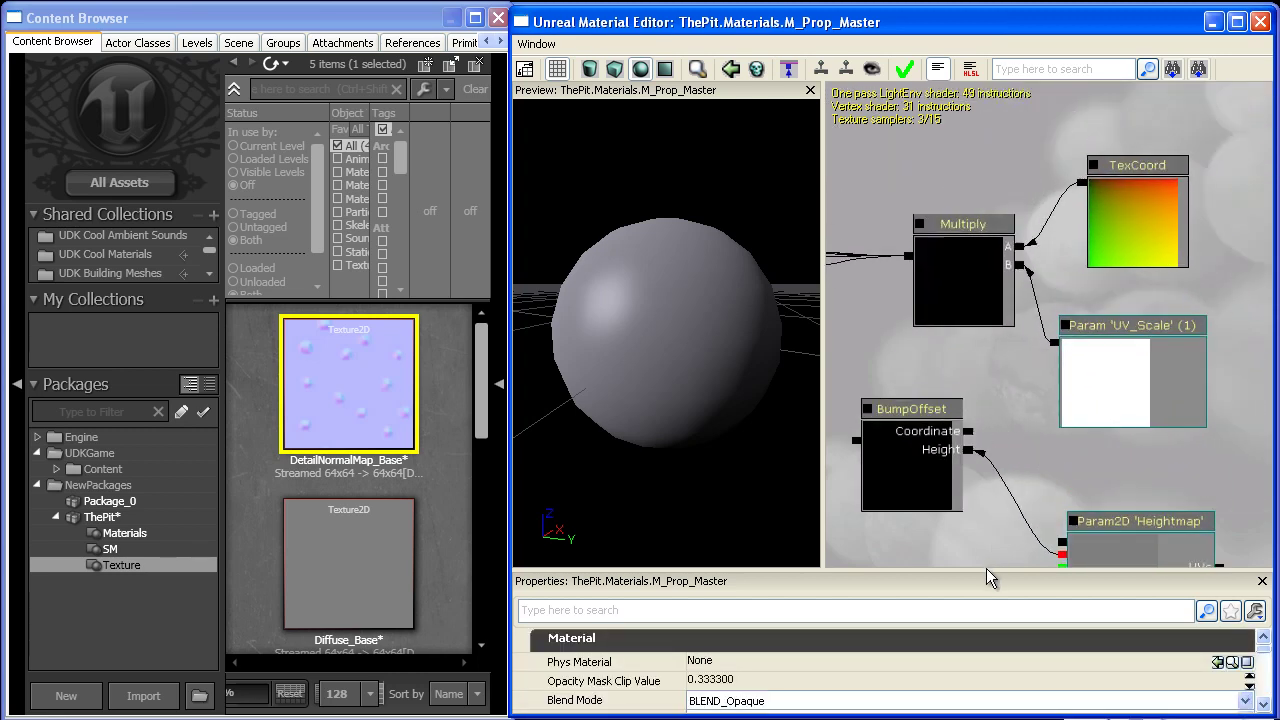
Move the Multiply, TexCoord and UV_Scale nodes aside together and connect the Multiply output to the BumpOffset Coordinate input.
scroll(986, 567, "up", 1)
left_click(1182, 345, "ctrl")
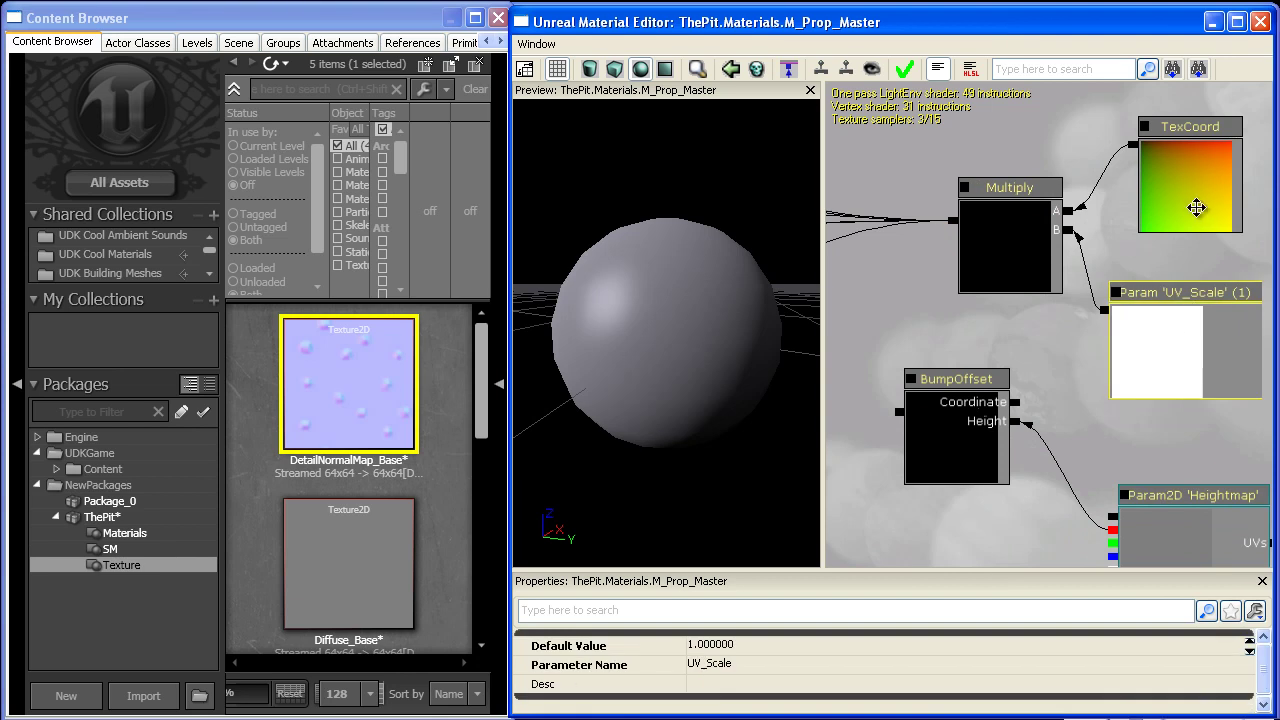
left_click(1197, 206, "ctrl")
left_click_drag(1020, 242, 1015, 402, "ctrl")
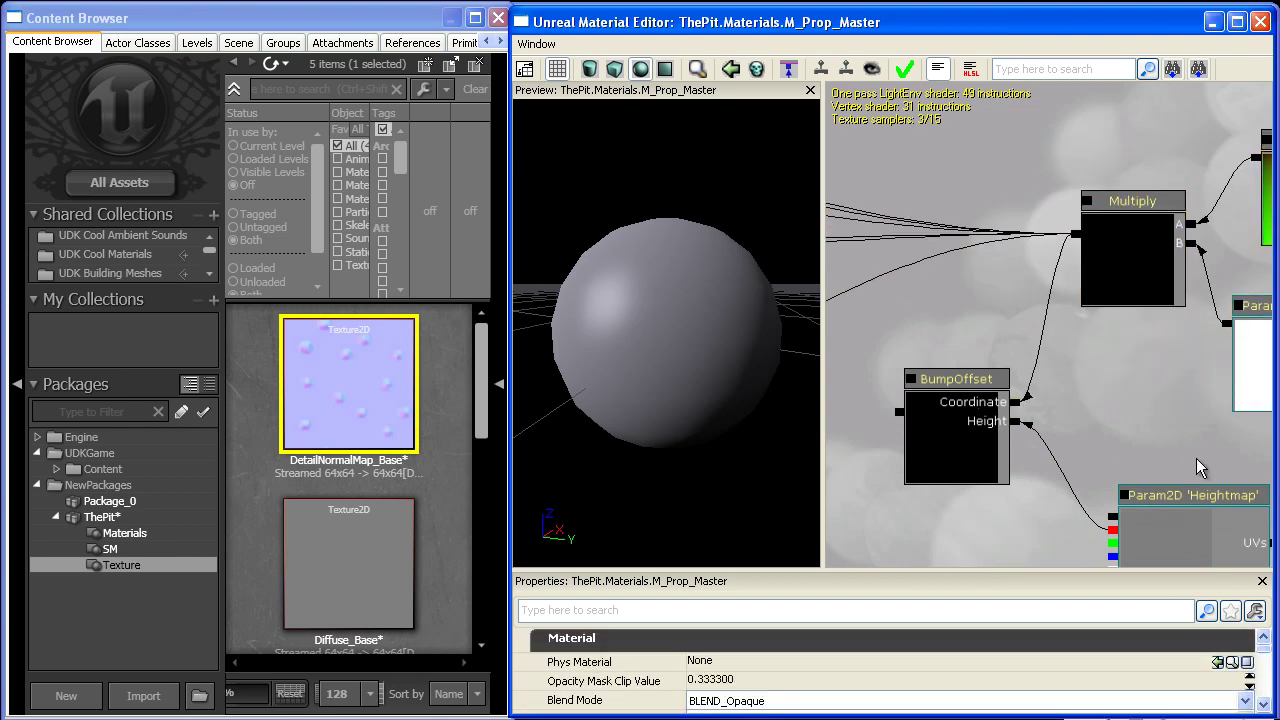
Move the BumpOffset node and the Heightmap parameter together, away from the shared UV nodes.
left_click_drag(1196, 462, 1129, 407)
scroll(1034, 406, "down", 1)
left_click(954, 388, "ctrl")
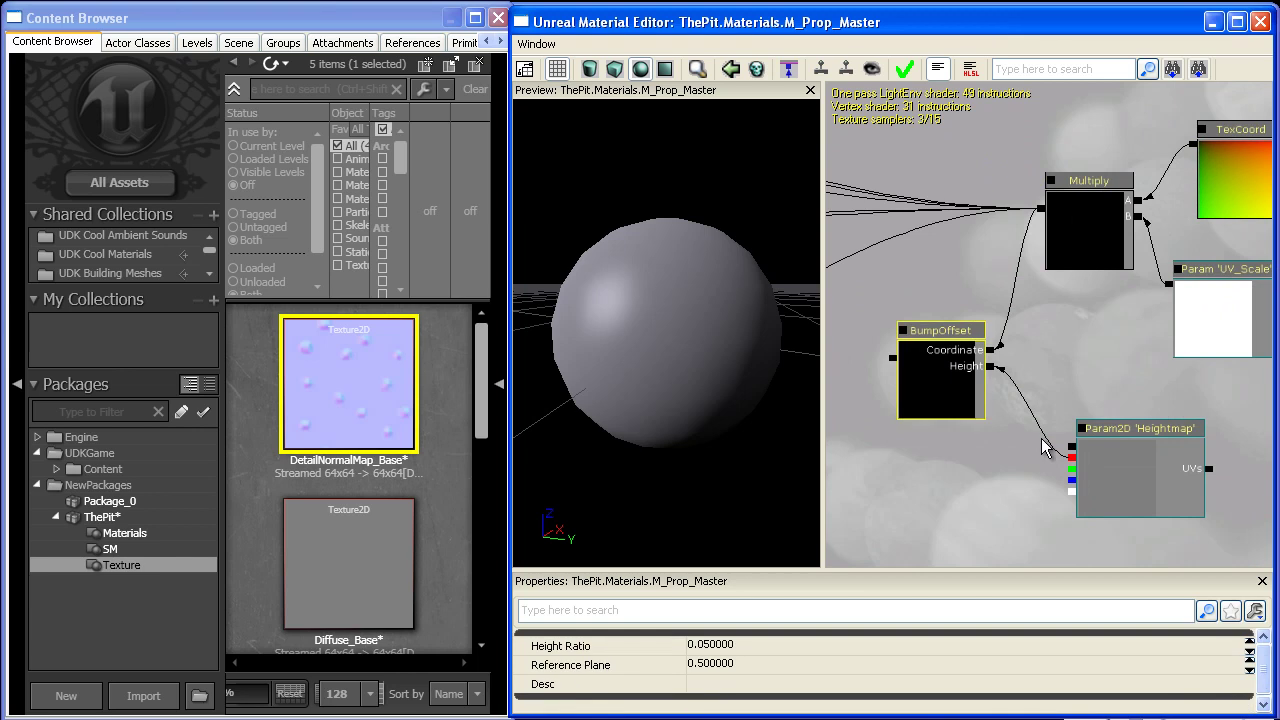
left_click(1134, 484, "ctrl")
left_click_drag(1134, 484, 1015, 444, "ctrl")
Shift the TexCoord, UV_Scale and Multiply nodes farther out and connect the Multiply output to the Heightmap parameter's UVs input.
left_click_drag(1171, 350, 1119, 377)
left_click(1142, 350)
left_click(1181, 229, "ctrl")
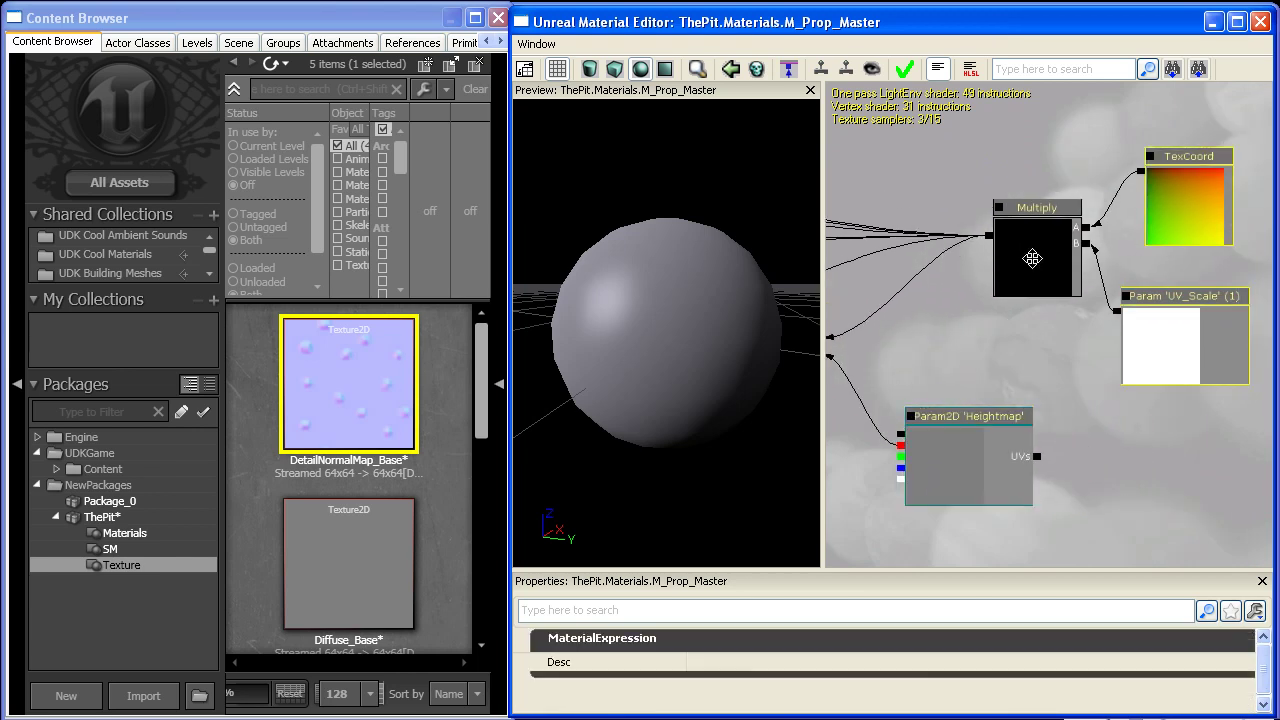
left_click(1029, 263, "ctrl")
left_click_drag(1029, 263, 1038, 456, "ctrl")
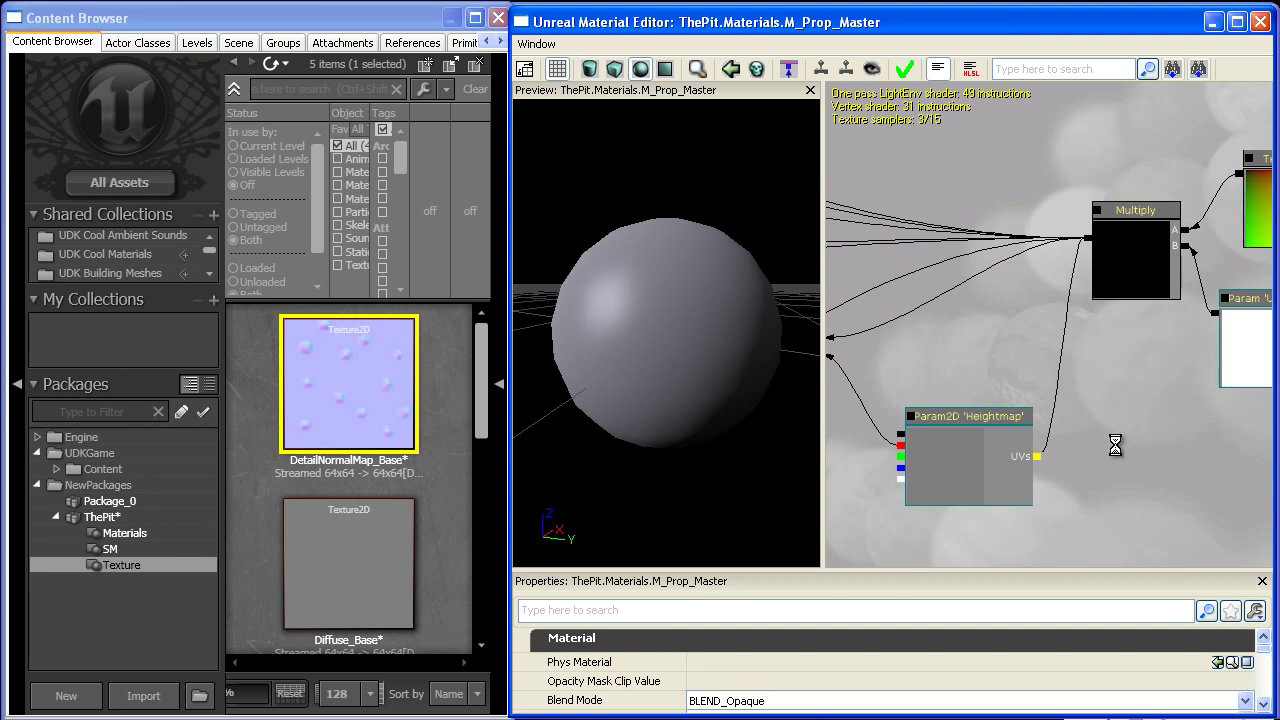
Rearrange the Heightmap, BumpOffset and shared UV nodes so their links run clearly between them.
scroll(1114, 440, "down", 2)
left_click_drag(996, 418, 1009, 372)
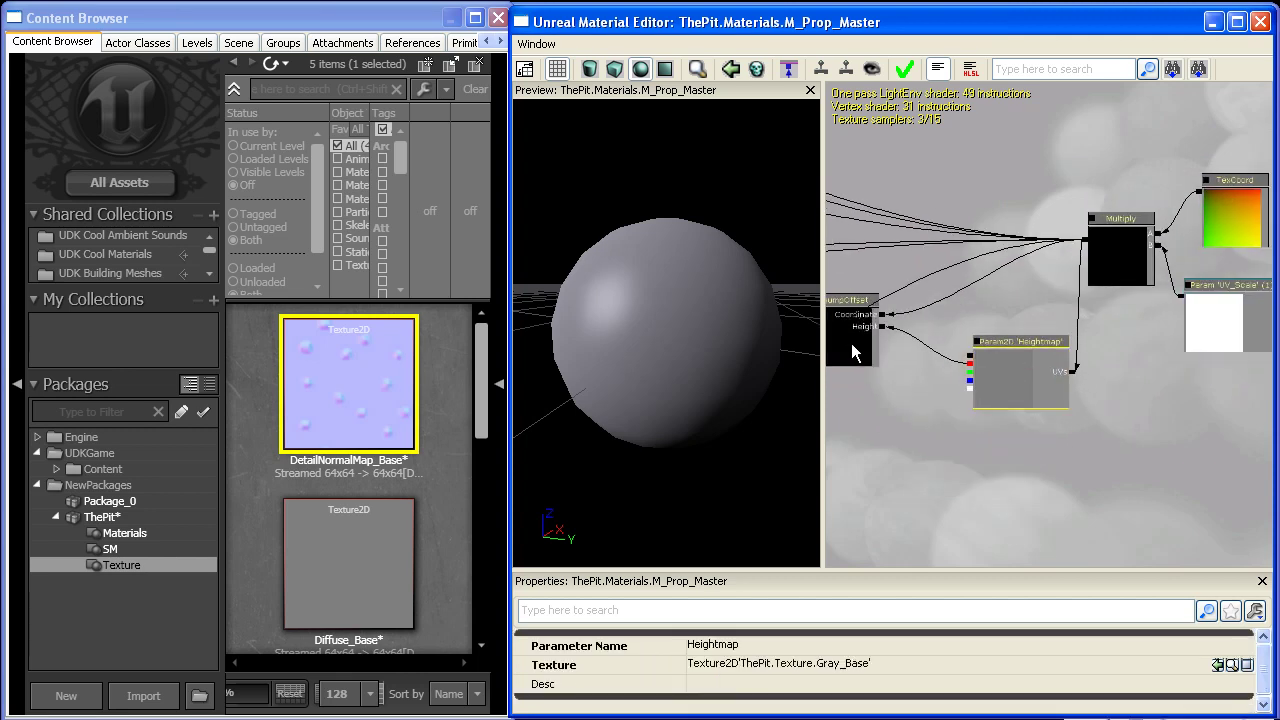
left_click_drag(851, 343, 934, 298)
left_click(1011, 352)
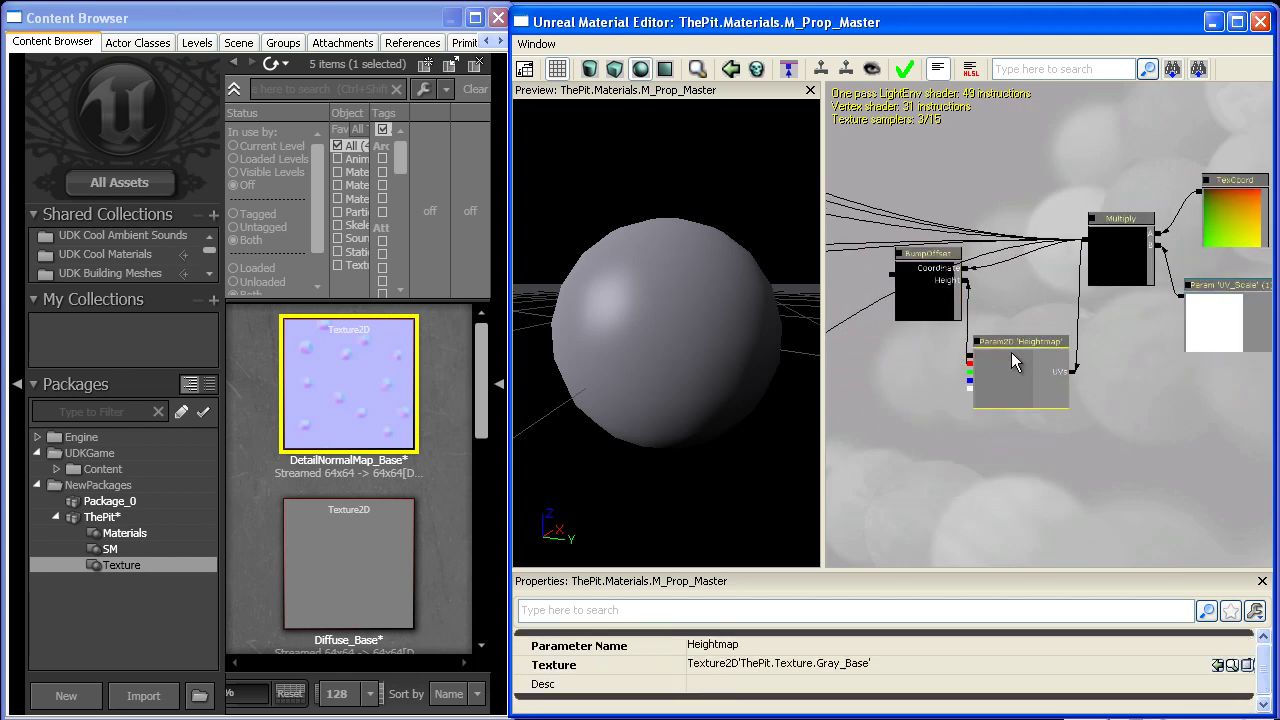
left_click_drag(1013, 362, 1053, 366)
left_click(1137, 265)
left_click(1209, 312, "ctrl")
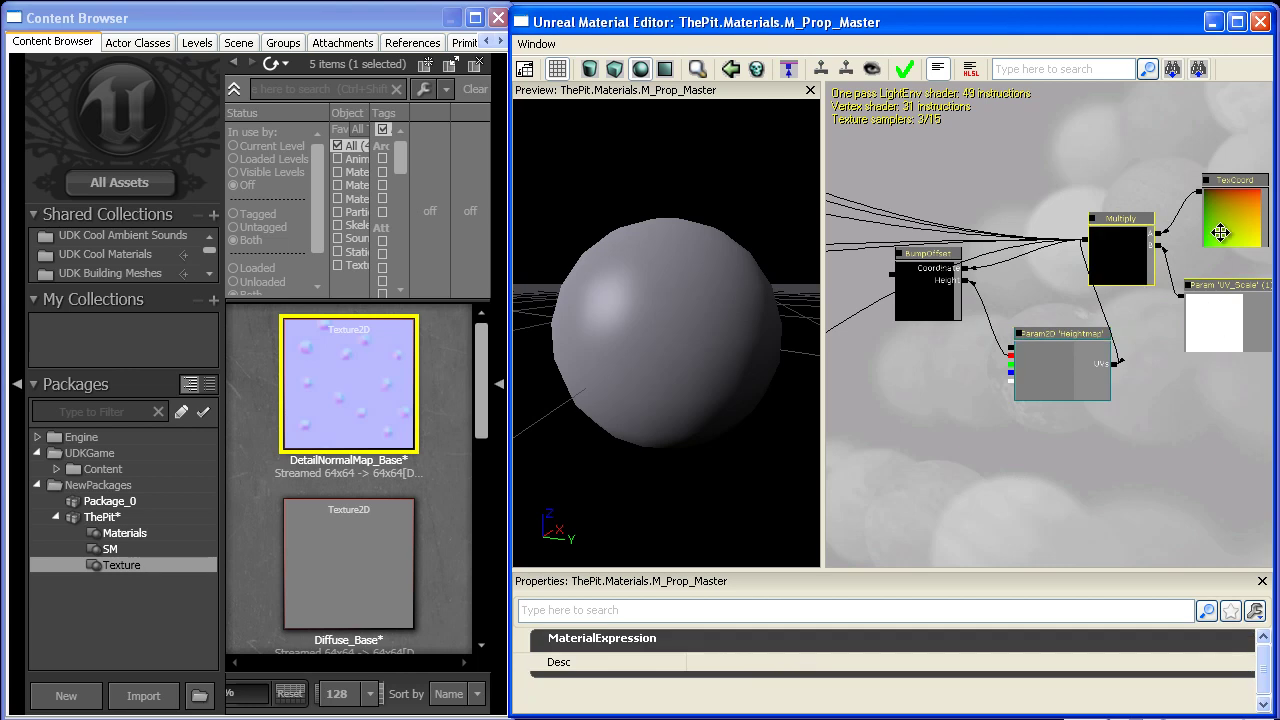
left_click_drag(1222, 234, 1266, 230, "ctrl")
Reroute the texture samples' UV links from the shared Multiply node to the BumpOffset output, keeping Multiply linked to BumpOffset and Heightmap.
left_click_drag(1057, 283, 1210, 224)
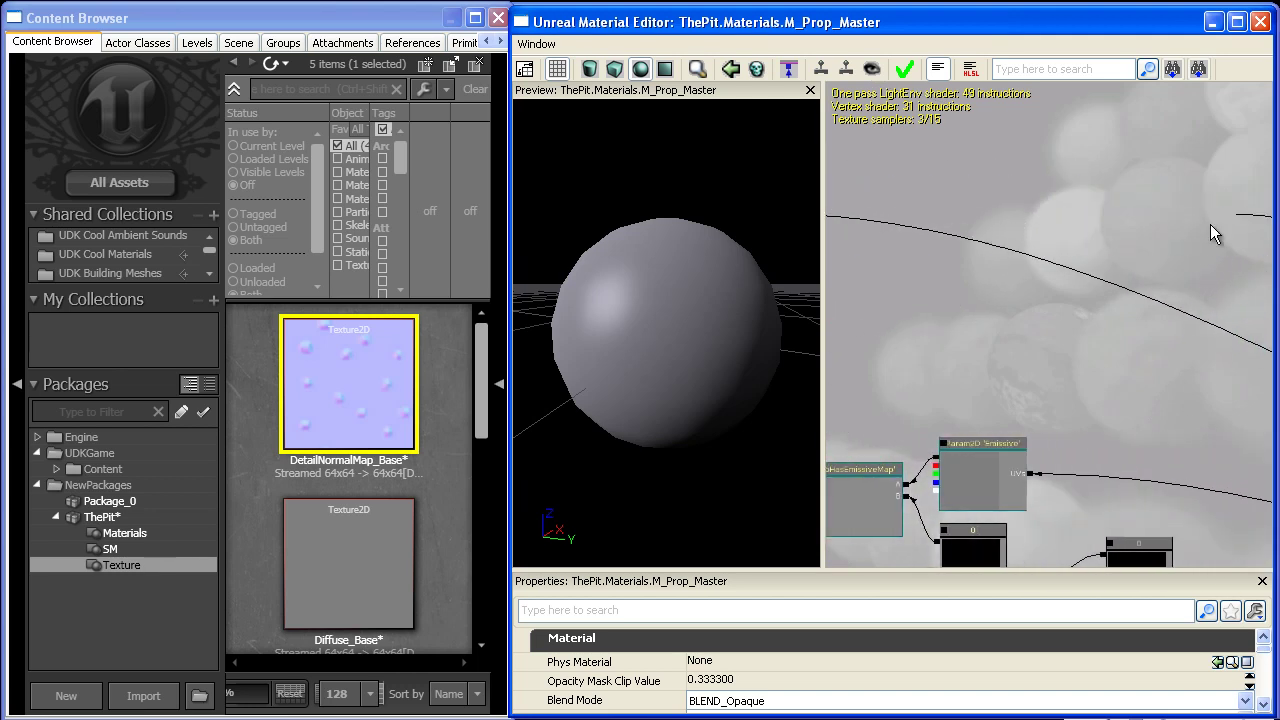
scroll(1117, 255, "down", 5)
left_click(1127, 293)
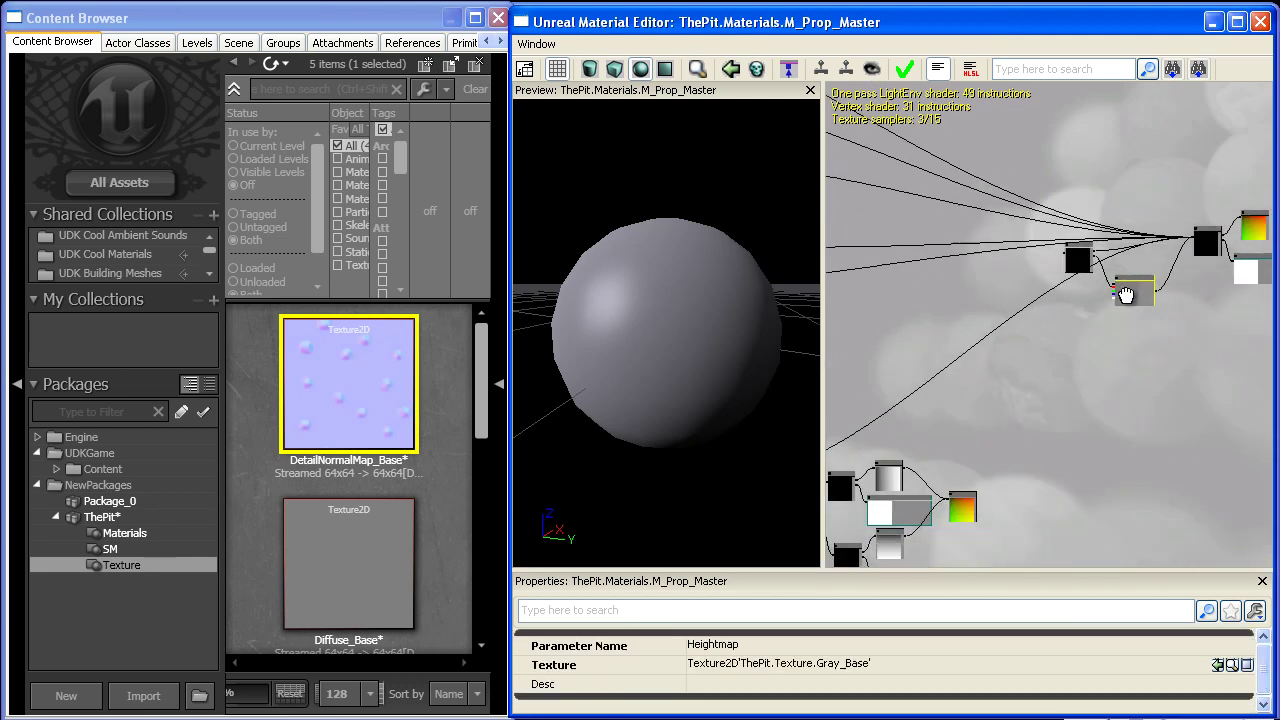
scroll(1091, 262, "up", 3)
left_click(1089, 203)
scroll(1089, 203, "up", 4)
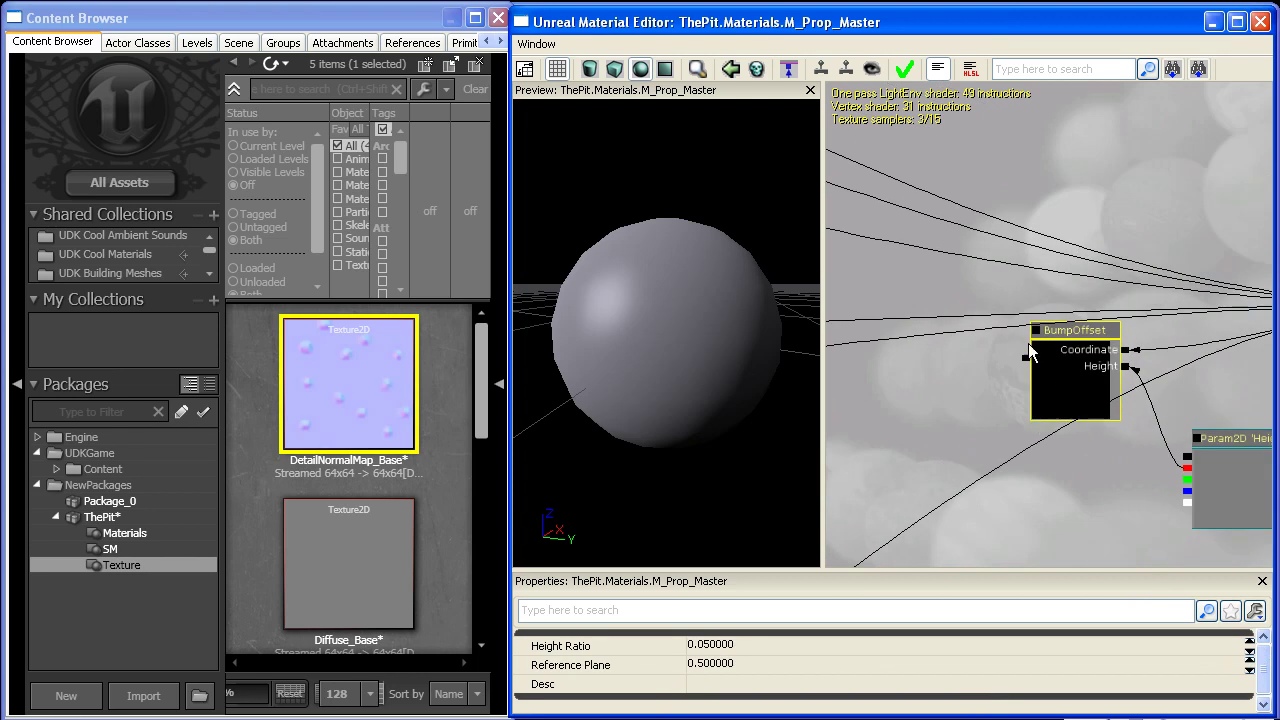
scroll(1007, 377, "down", 5)
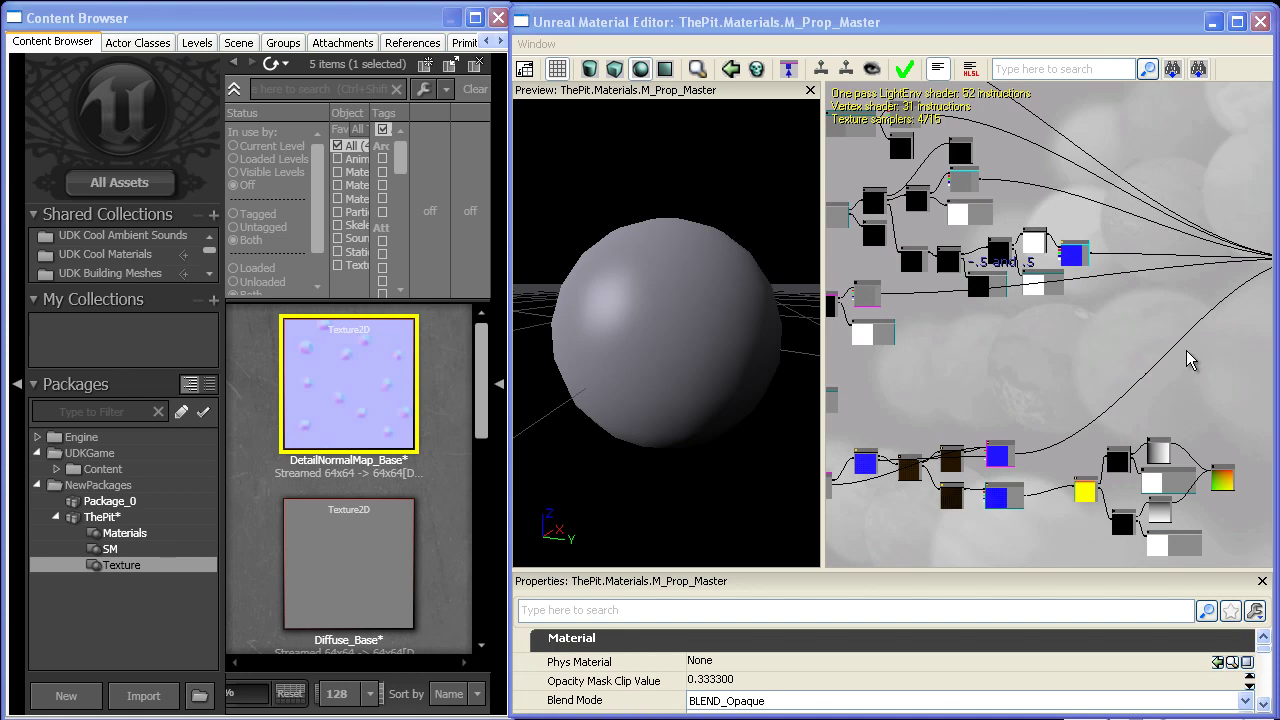
left_click_drag(1186, 350, 826, 473)
scroll(957, 294, "up", 1)
scroll(826, 473, "up", 4)
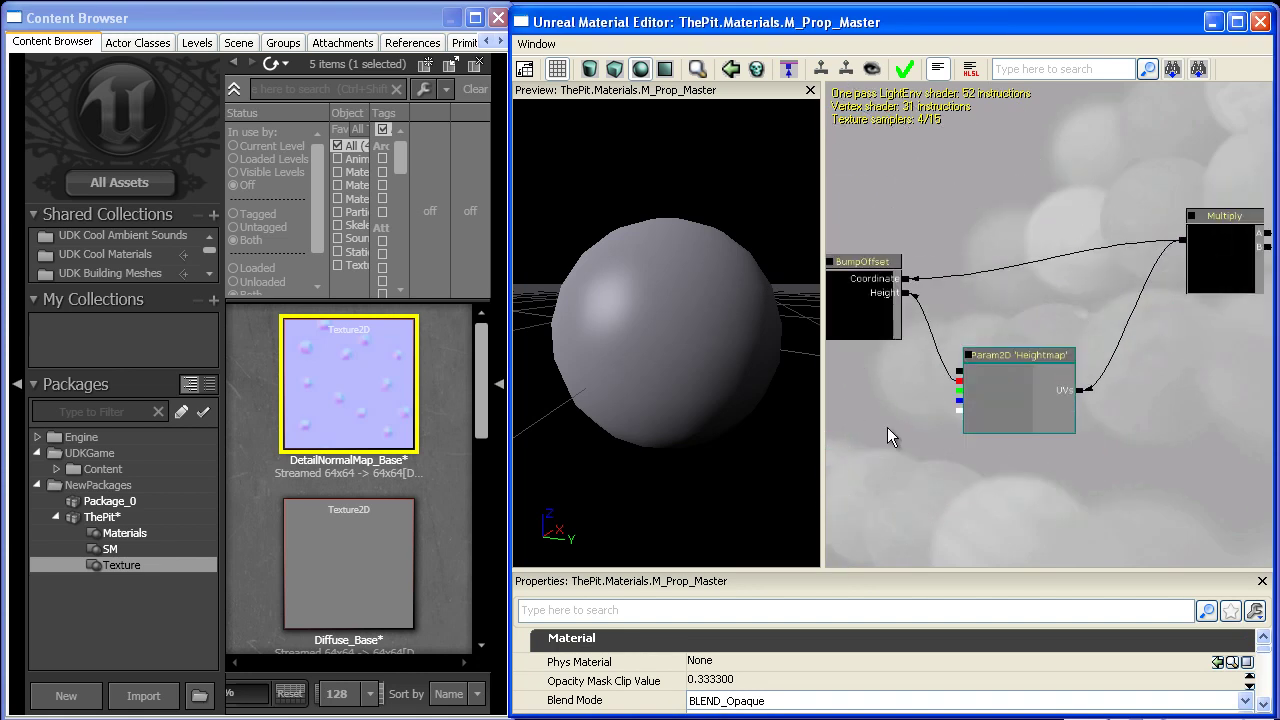
Set the BumpOffset node's Height Ratio to 0.025.
left_click_drag(887, 427, 859, 447)
left_click(841, 336)
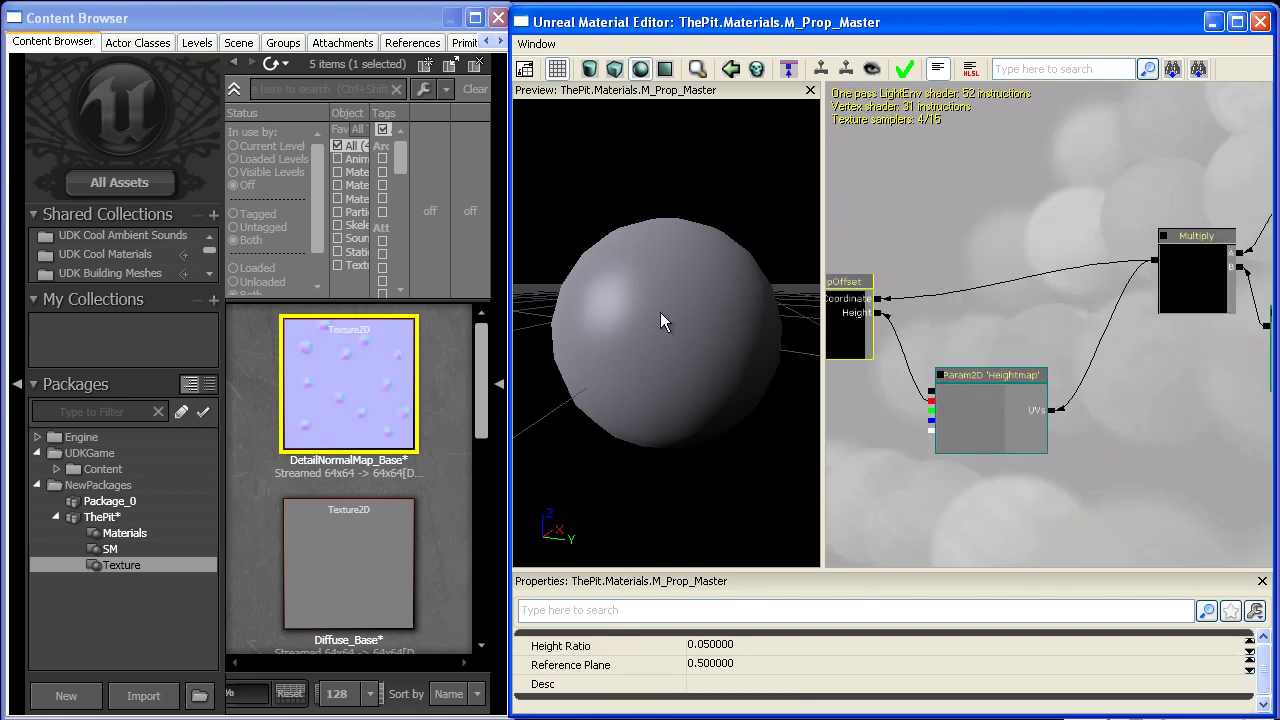
mouse_move(661, 350)
right_mouse_down()
mouse_move(662, 291)
mouse_move(663, 353)
right_mouse_up()
left_click(960, 395)
left_click(868, 346)
left_click(774, 645)
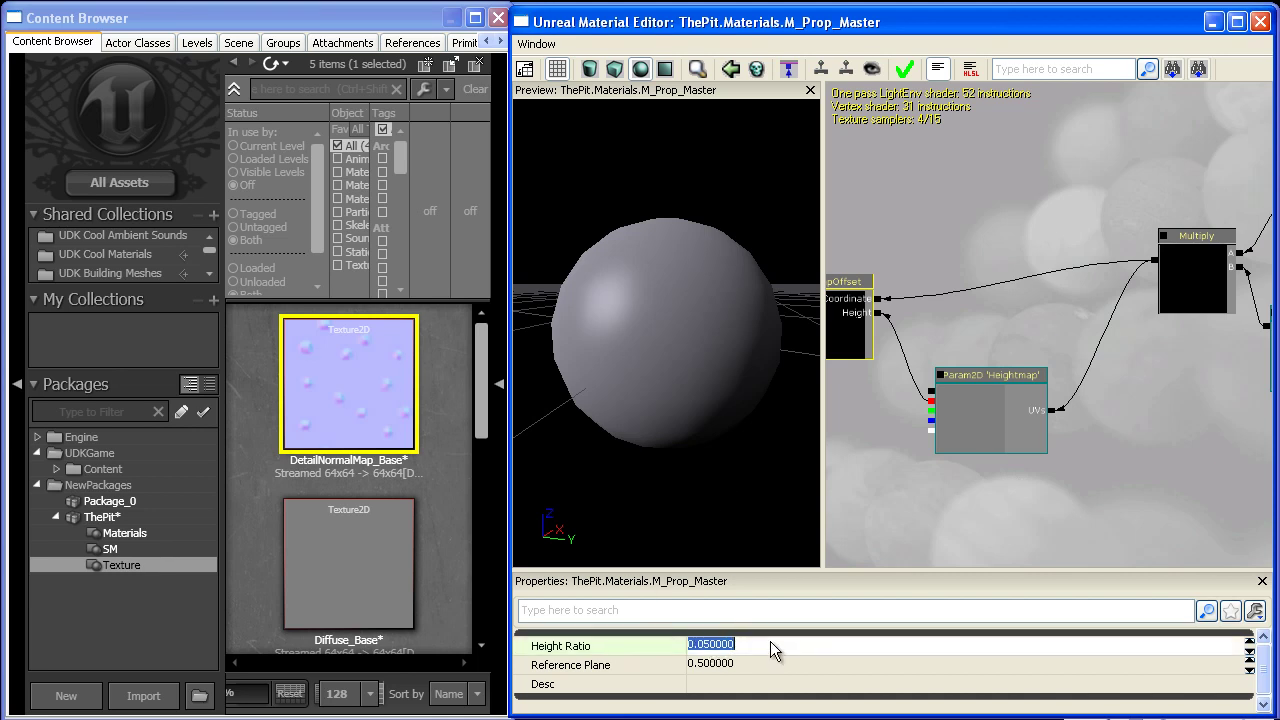
type(".025")
key("Return")
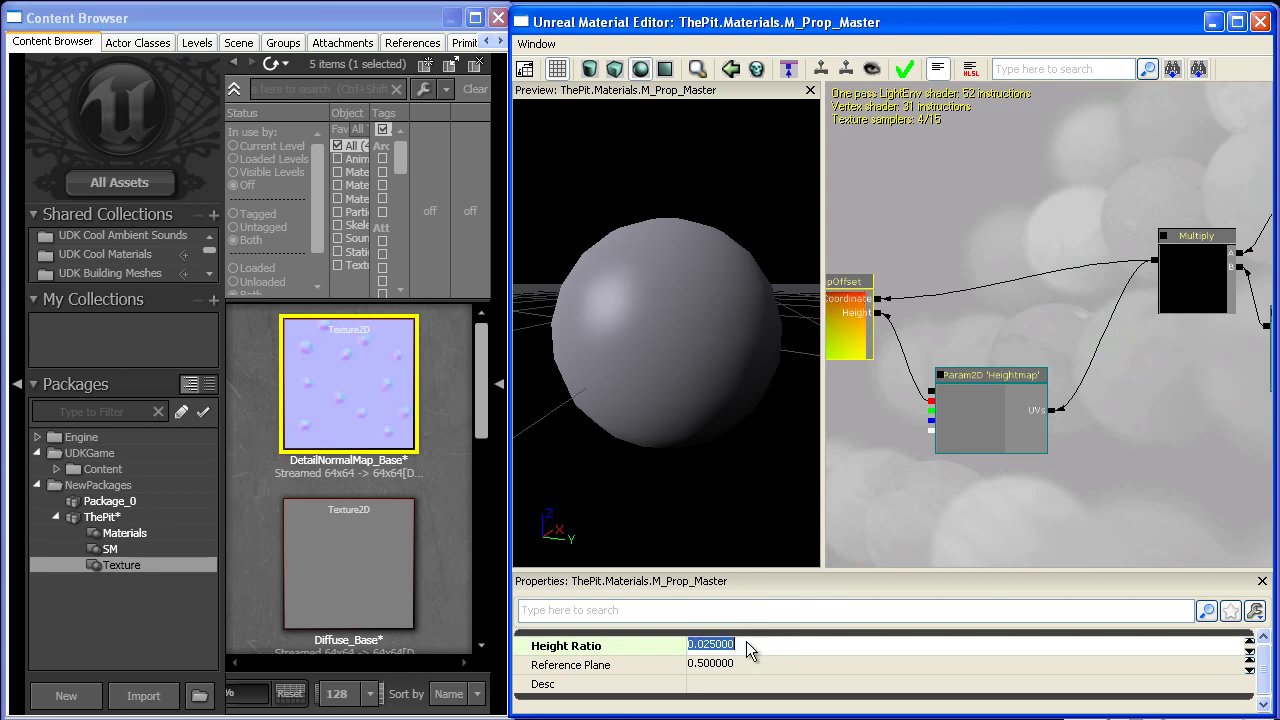
left_click(874, 499)
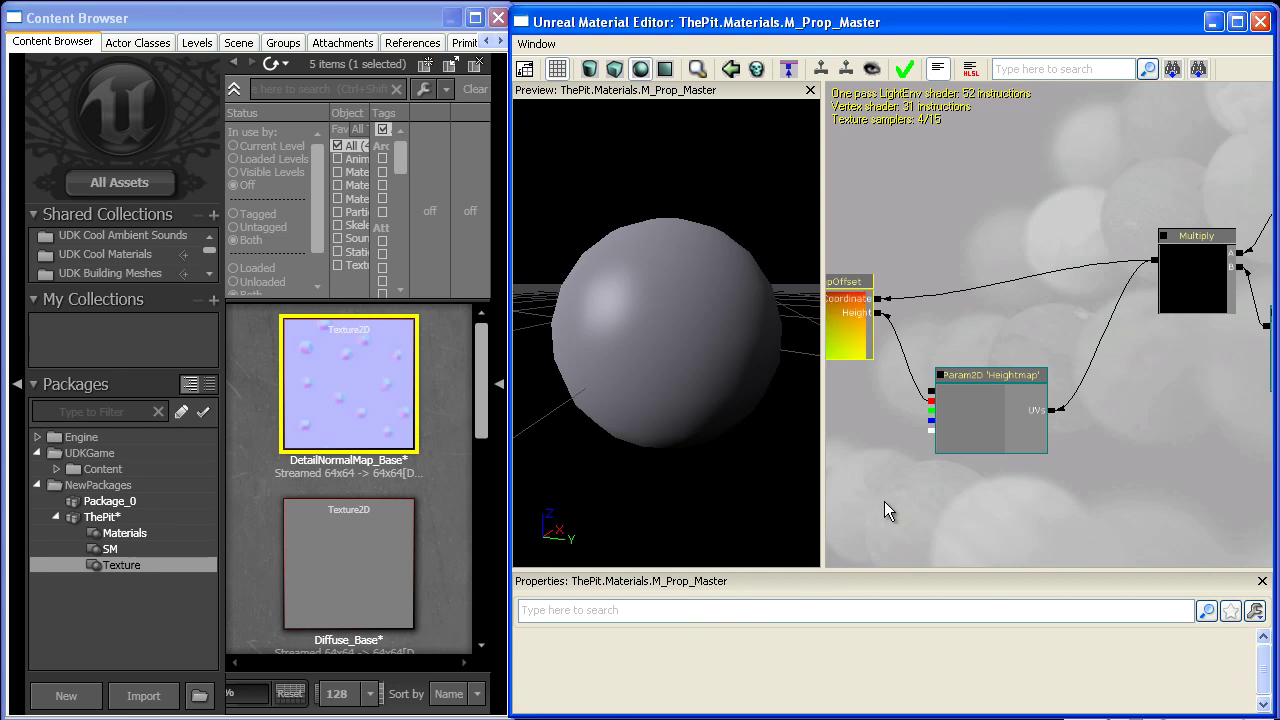
Move the BumpOffset node and the Heightmap parameter together closer to the shared Multiply node.
left_click_drag(933, 499, 949, 456)
scroll(907, 408, "down", 2)
left_click(1002, 345)
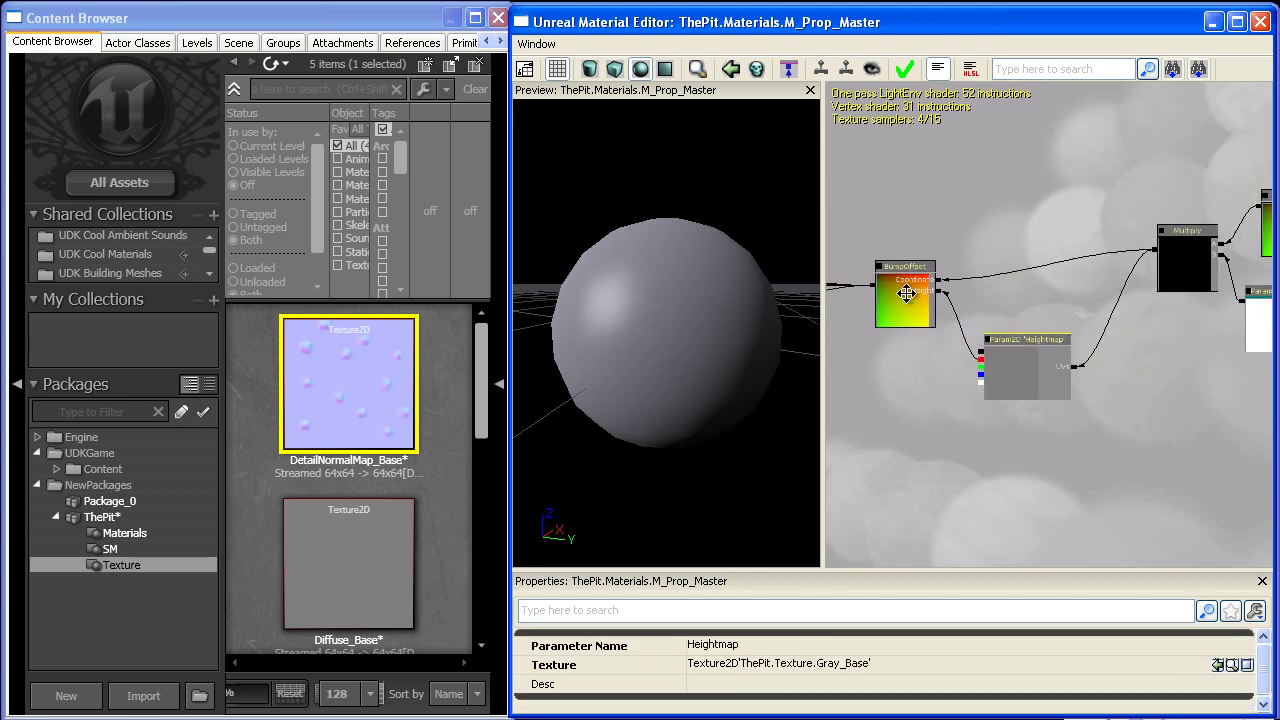
left_click(903, 290, "ctrl")
left_click_drag(1003, 358, 1090, 356)
Add a StaticSwitchParameter below the BumpOffset node and name it bHasHeightMap.
right_click(903, 363)
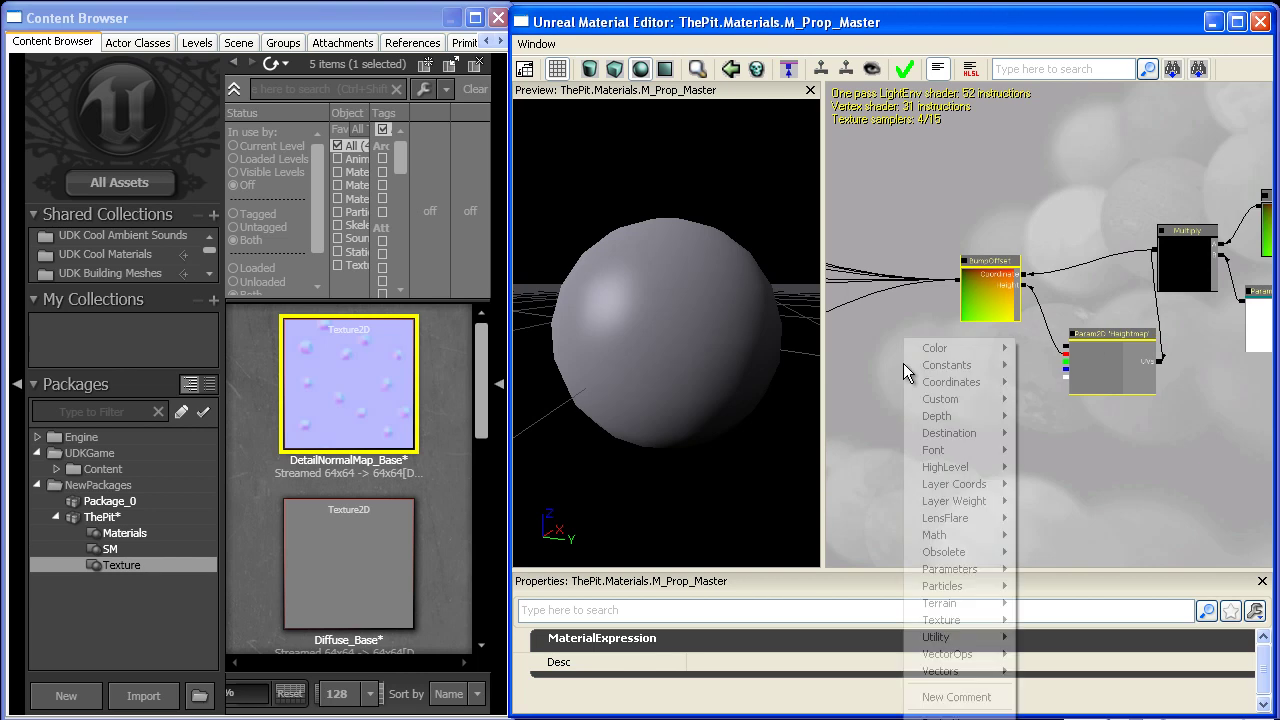
mouse_move(945, 569)
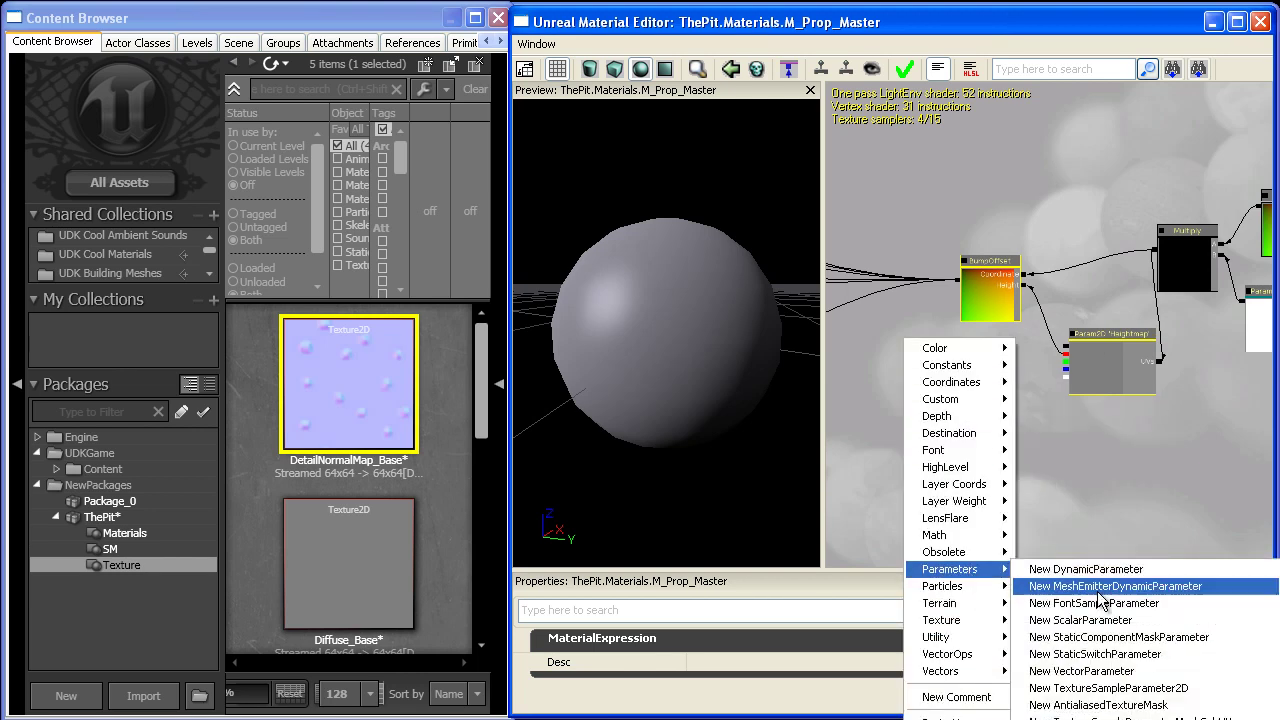
left_click(1145, 655)
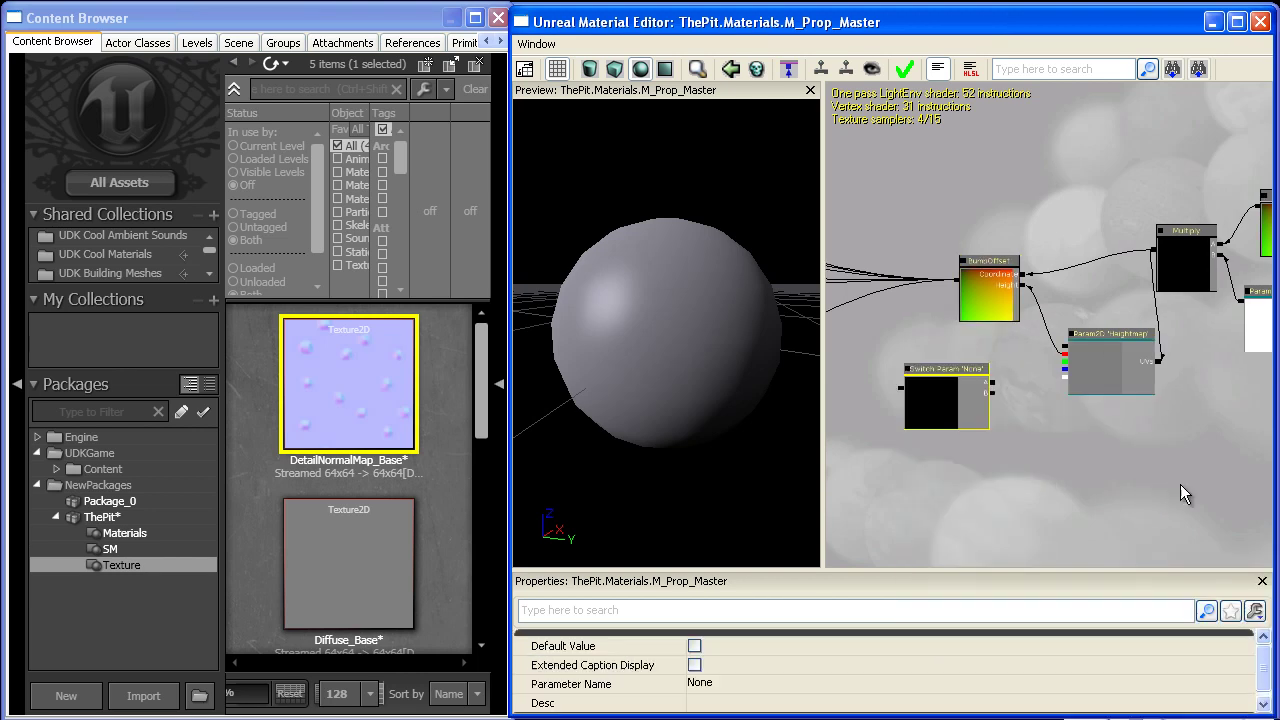
left_click_drag(1180, 484, 1101, 496)
mouse_move(861, 411)
left_mouse_down()
mouse_move(894, 429)
mouse_move(885, 405)
left_mouse_up()
left_click(738, 692)
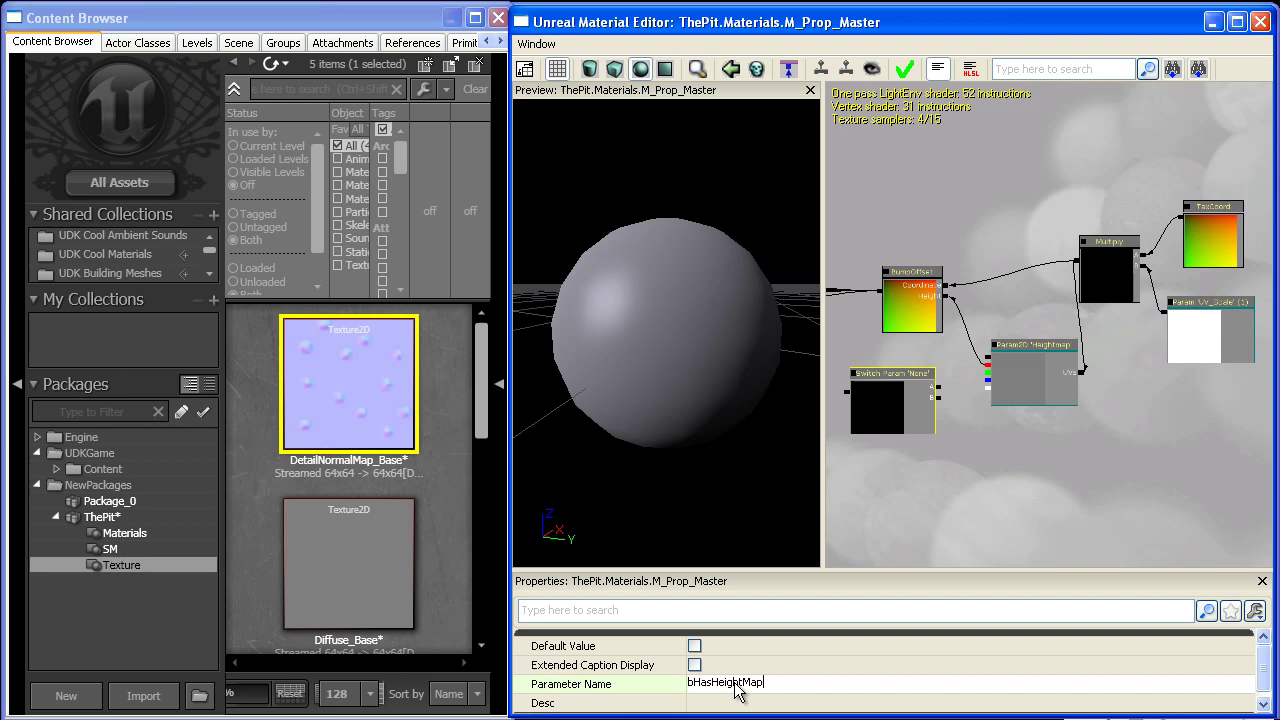
key("Return")
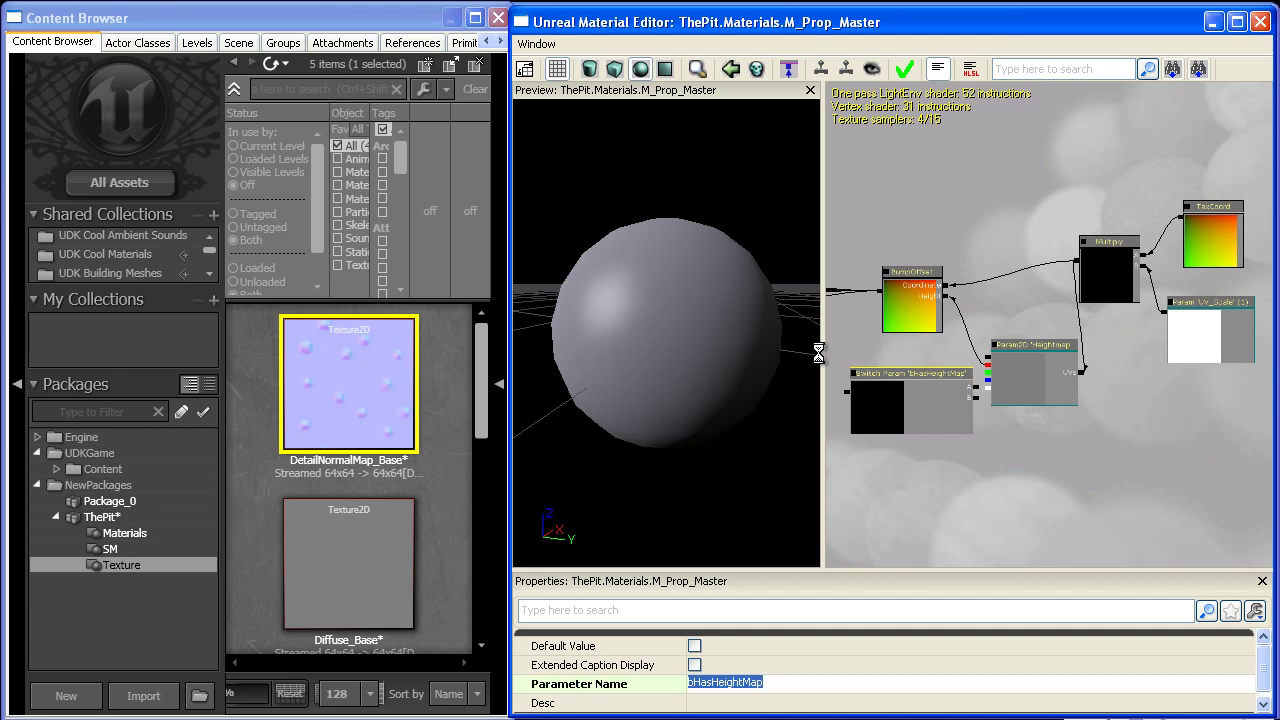
Place the bHasHeightMap switch beside the BumpOffset node and connect BumpOffset to its A input and the shared Multiply to B.
left_click_drag(947, 365, 838, 290)
left_click_drag(955, 360, 1113, 420)
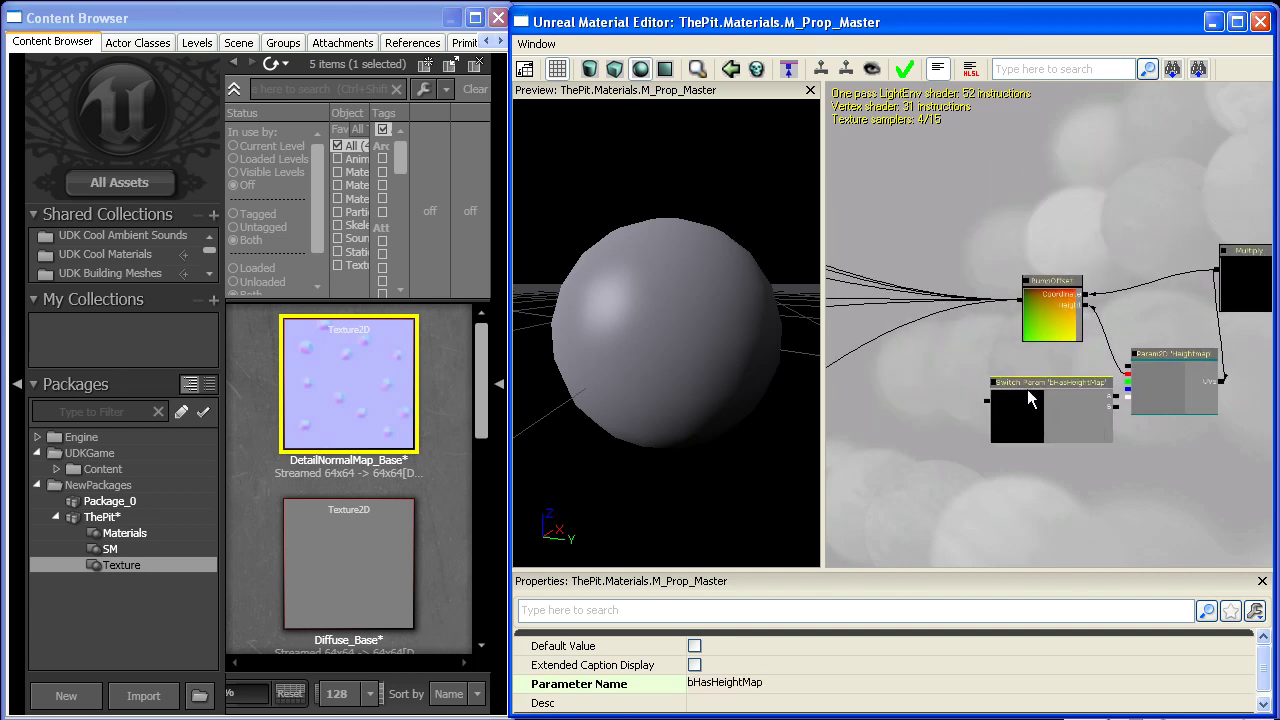
left_click_drag(1023, 400, 888, 288)
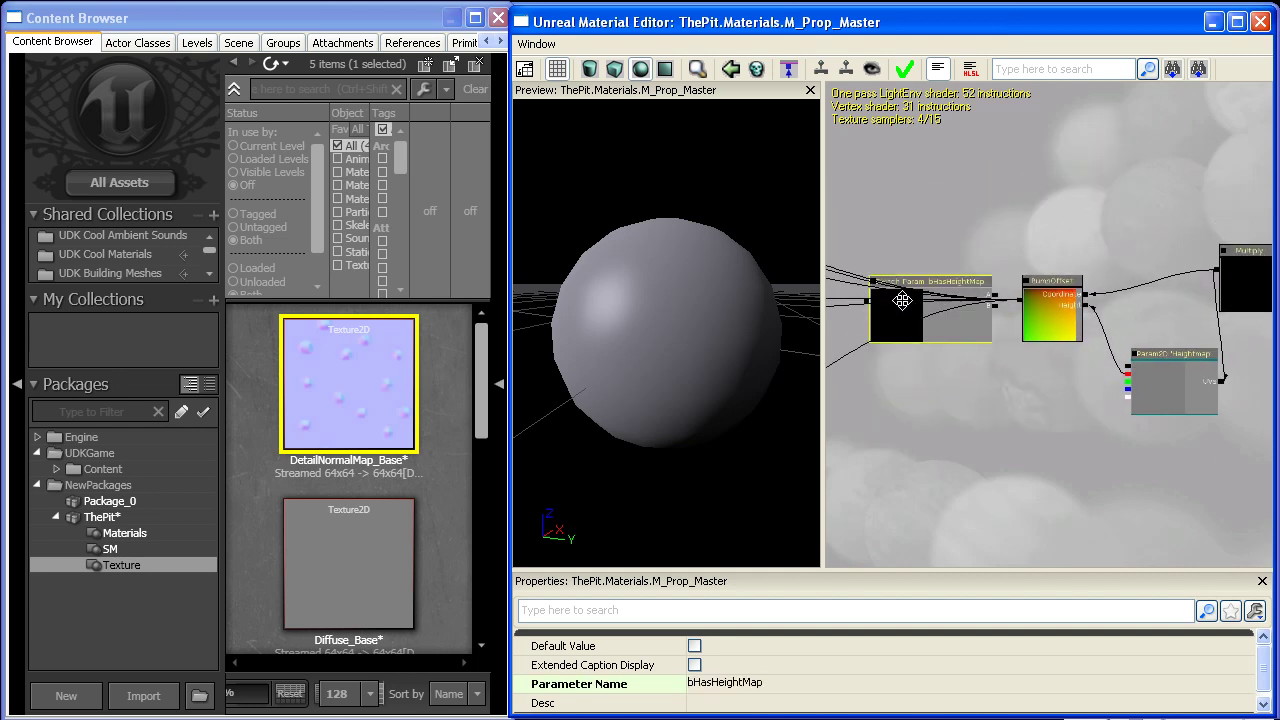
left_click(987, 296)
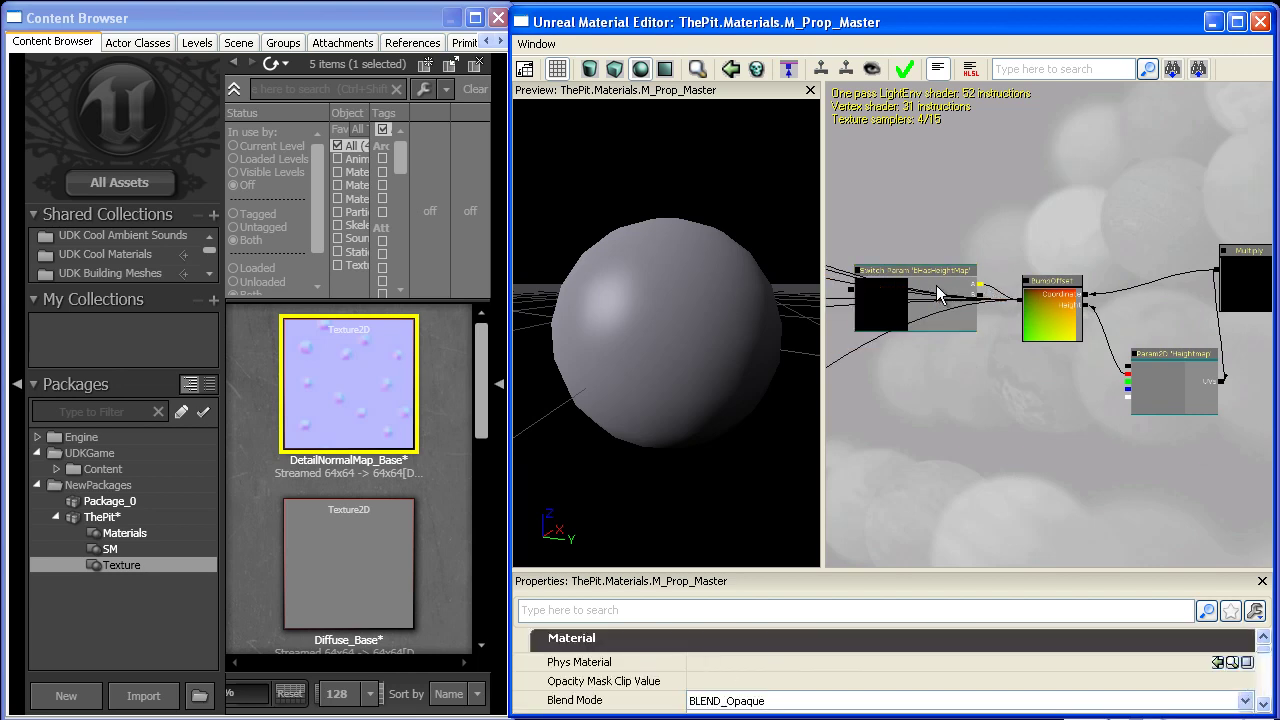
left_click(911, 331)
left_click_drag(945, 323, 936, 373)
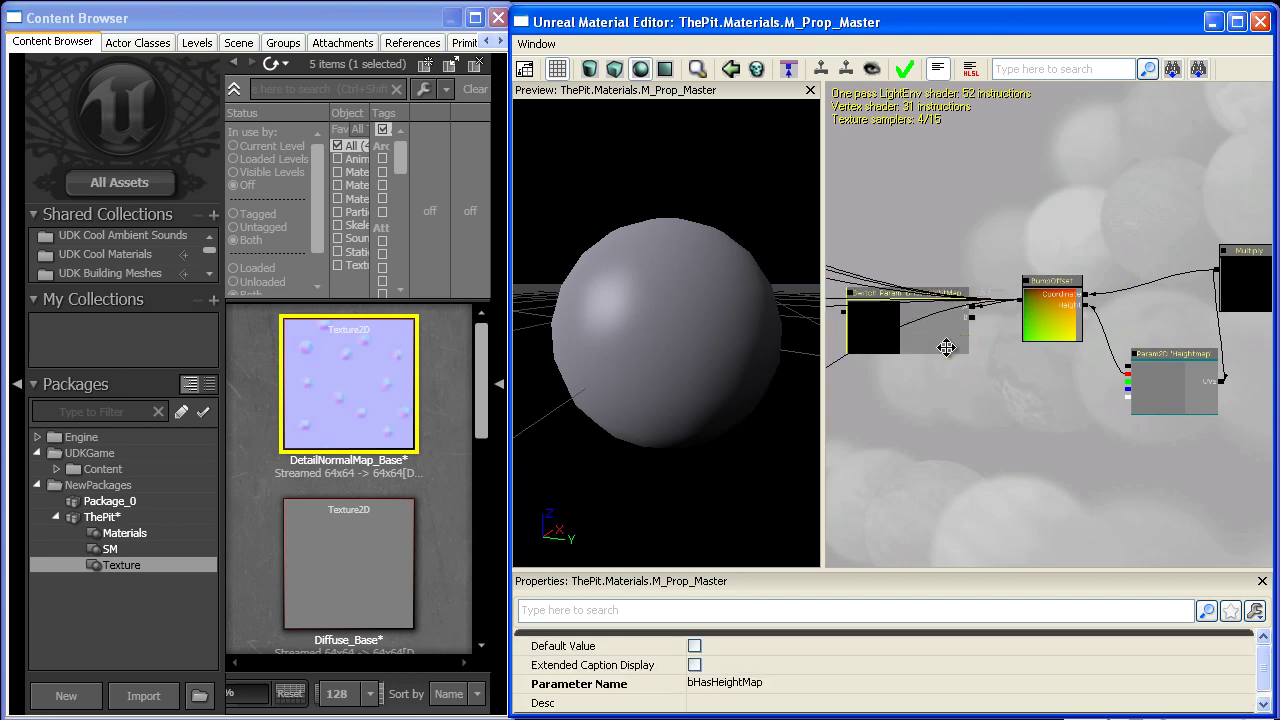
left_click(1214, 283)
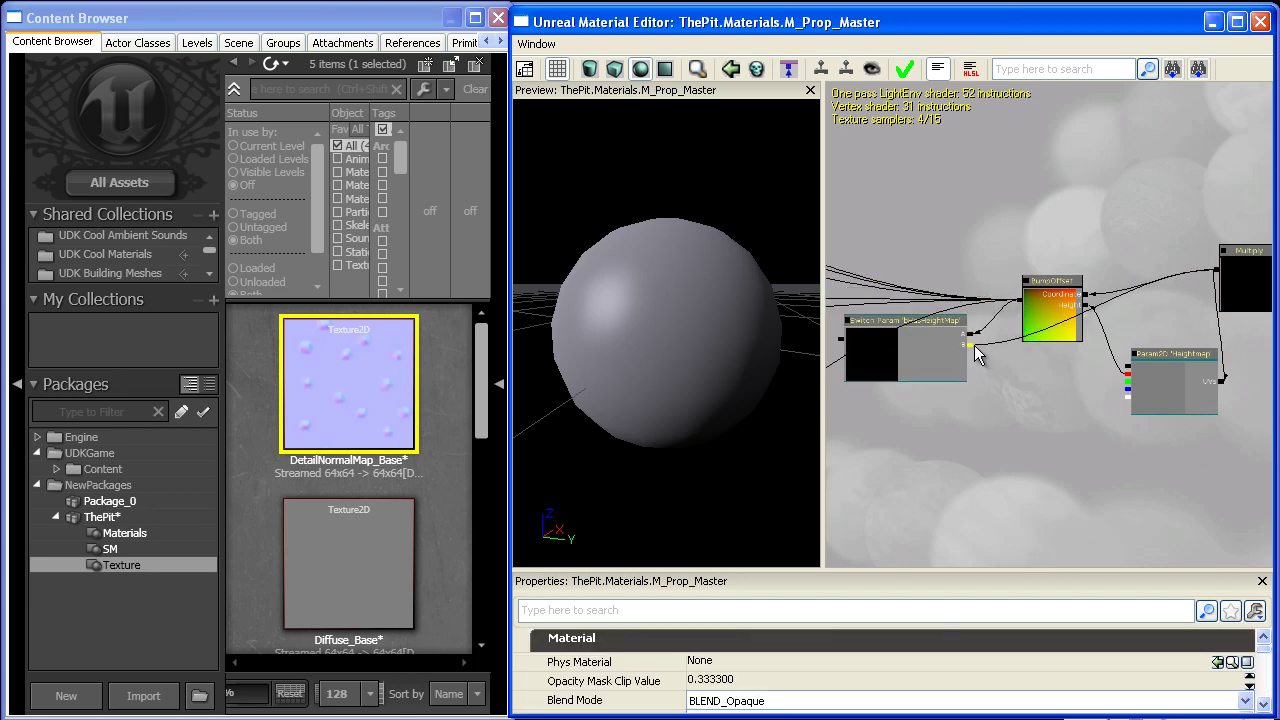
Reroute the texture samples' UV links from the BumpOffset output to the bHasHeightMap switch output.
scroll(1063, 350, "down", 2)
left_click_drag(1227, 422, 1064, 312, "ctrl+alt")
left_click_drag(1012, 397, 1160, 426)
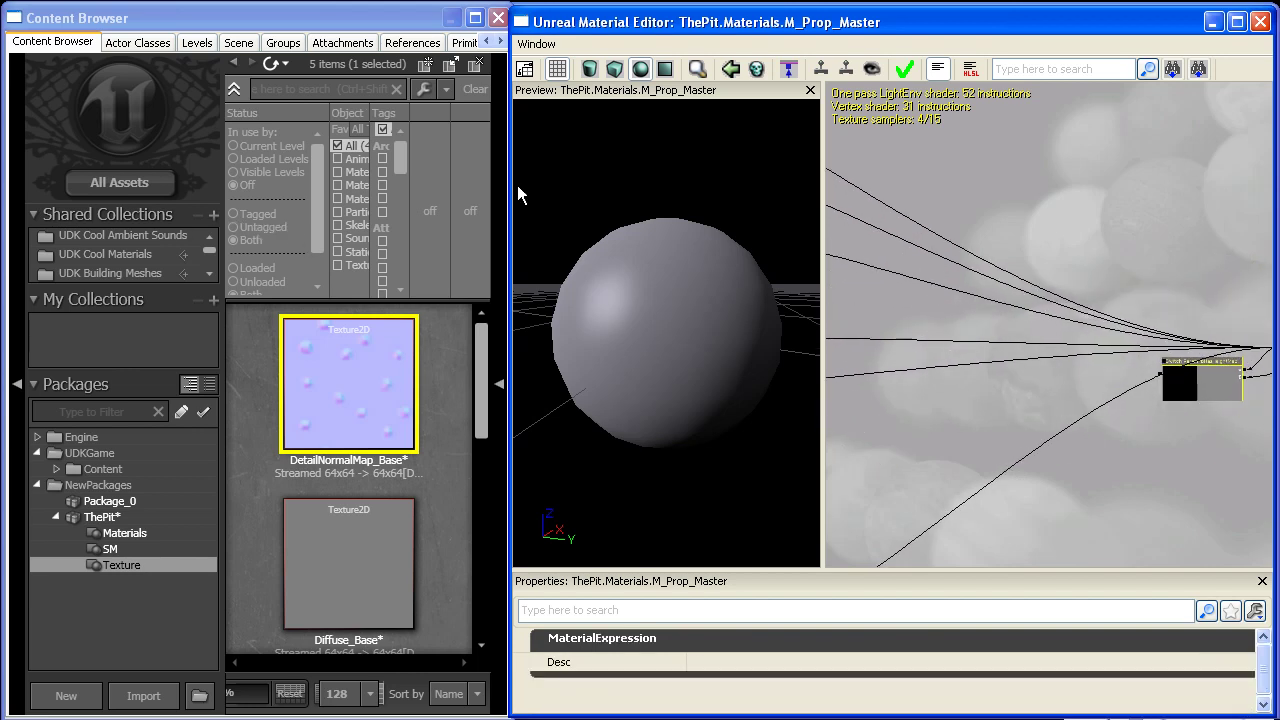
left_click_drag(1120, 335, 905, 323)
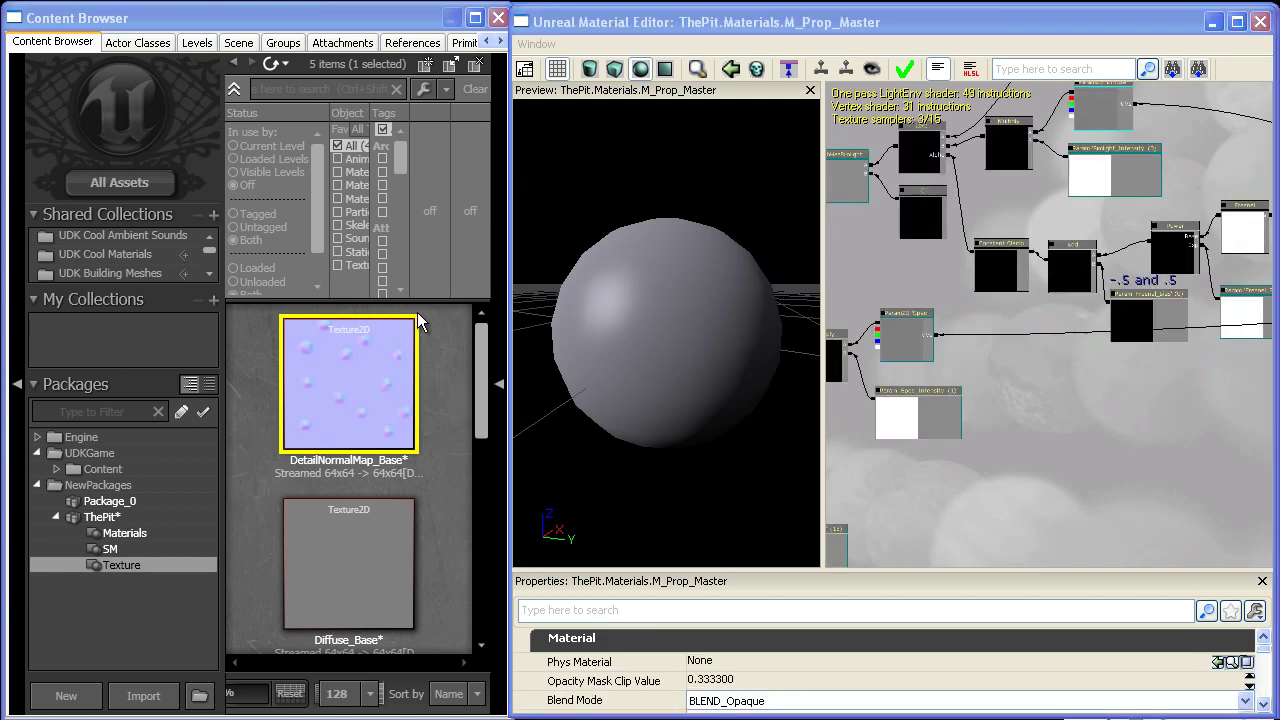
left_click(1148, 512)
Review the rewired node network, including the shared UV nodes and the detail normal tiling branch.
scroll(1092, 410, "down", 5)
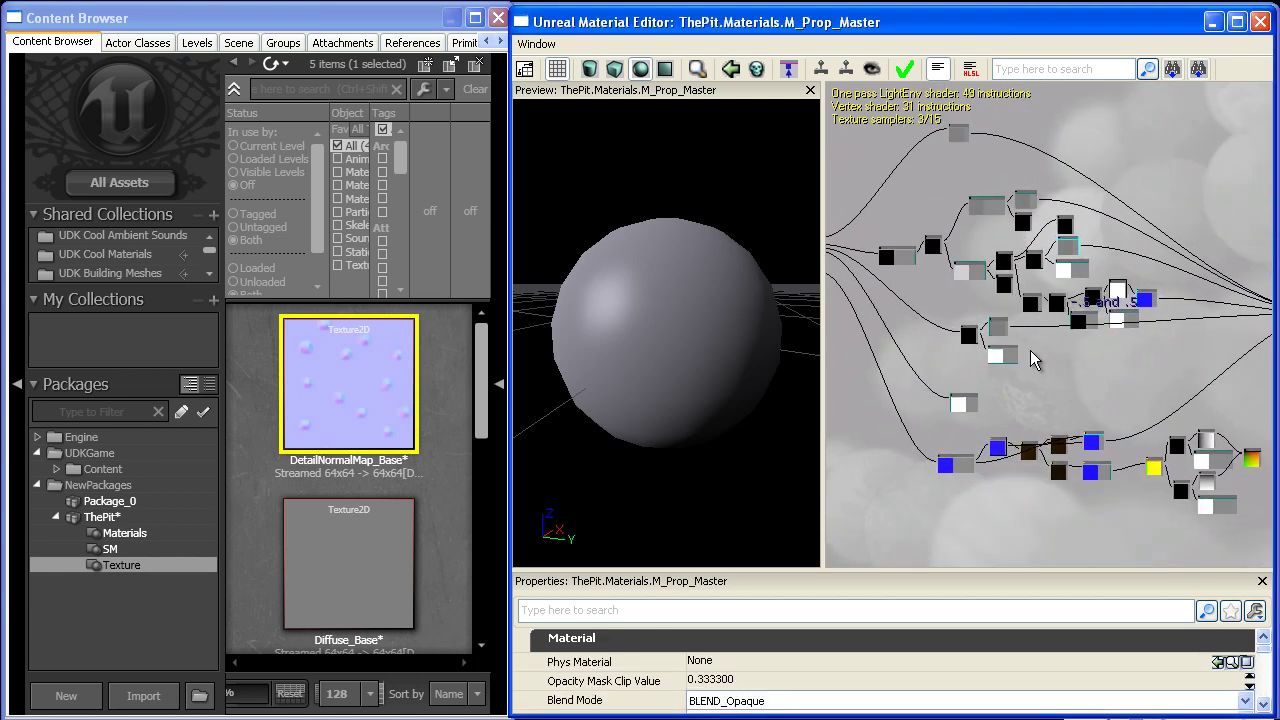
left_click_drag(1148, 518, 827, 510)
left_click_drag(1194, 300, 1003, 205, "ctrl+alt")
left_click_drag(1014, 260, 1229, 239)
left_click_drag(1129, 325, 1138, 213)
scroll(1109, 170, "up", 7)
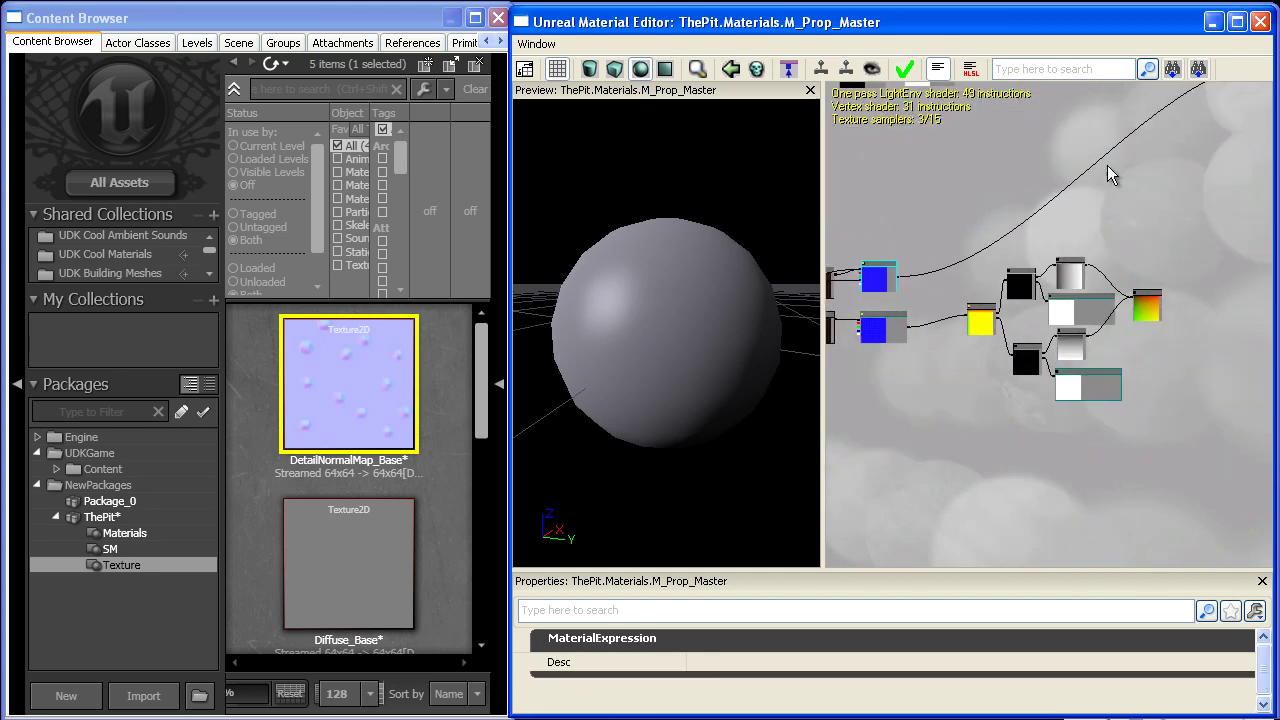
left_click_drag(1240, 458, 1000, 310, "ctrl+alt")
Locate the Diffuse texture parameter in the network and examine its connections.
scroll(985, 270, "down", 3)
scroll(1071, 391, "down", 5)
left_click_drag(977, 246, 1074, 484)
left_click_drag(949, 168, 1073, 151)
scroll(984, 264, "up", 5)
left_click(1010, 232)
left_click_drag(1062, 261, 1036, 352)
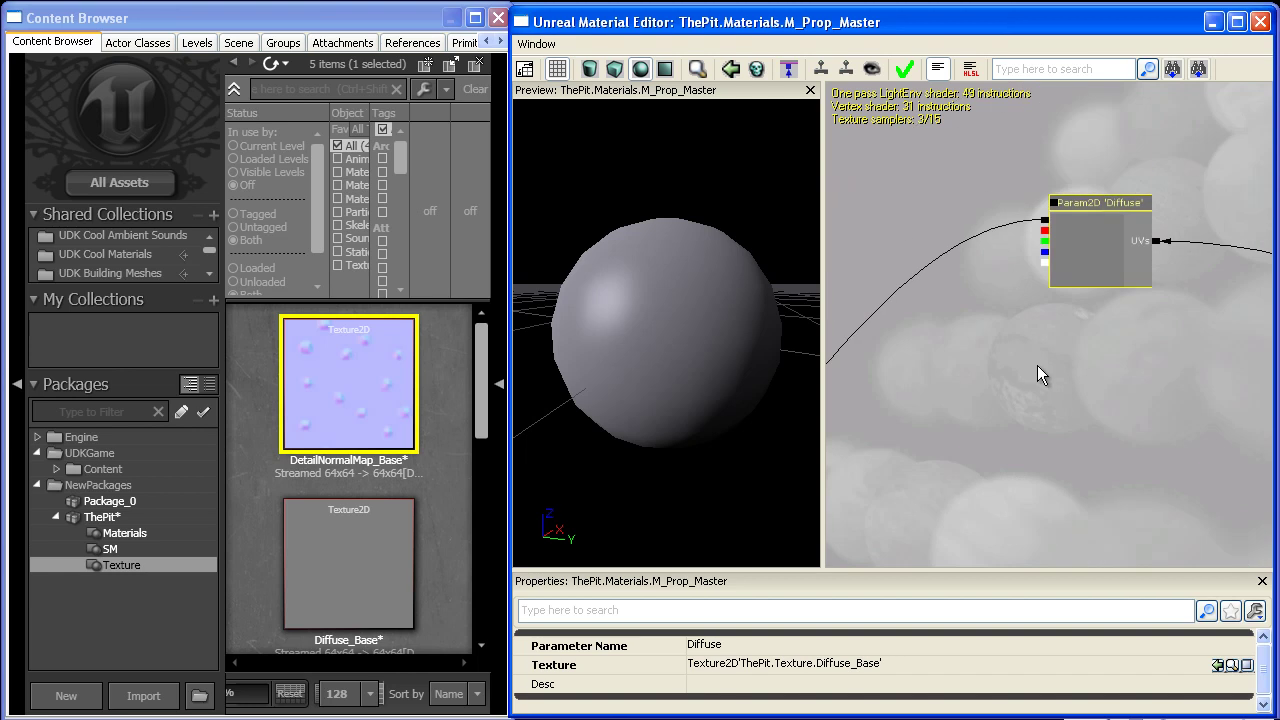
right_click(850, 145)
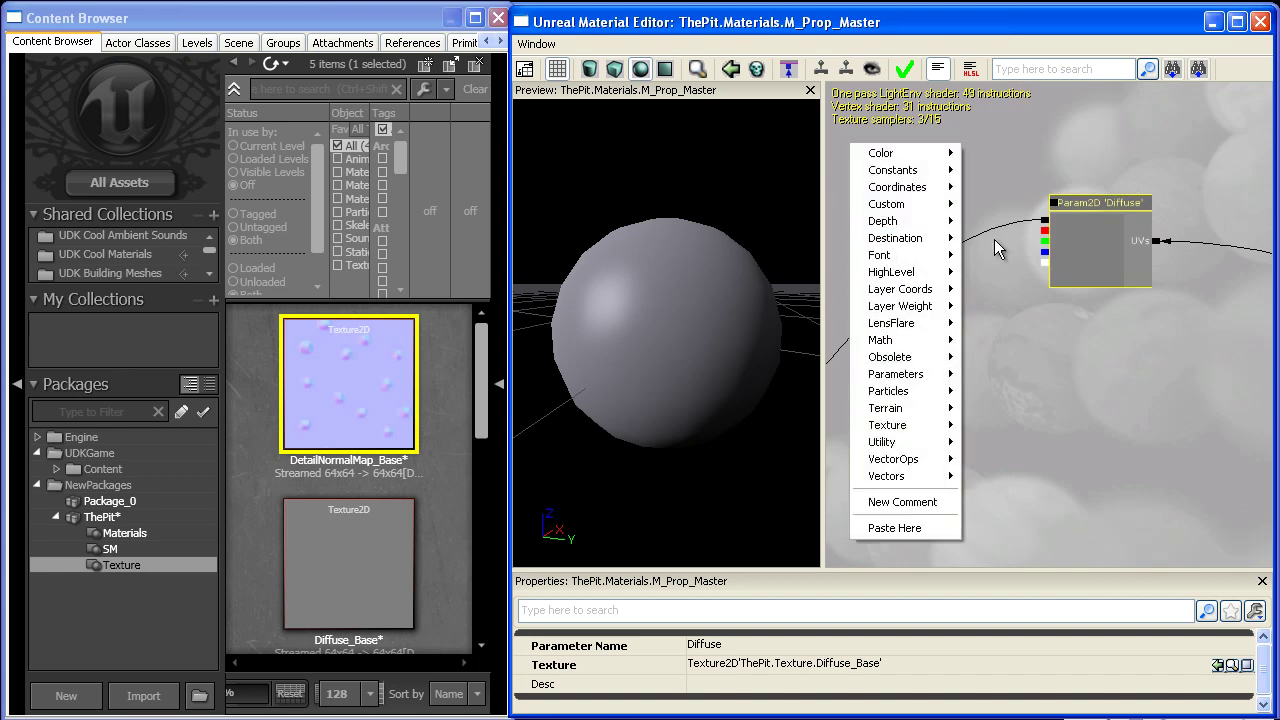
left_click(994, 240)
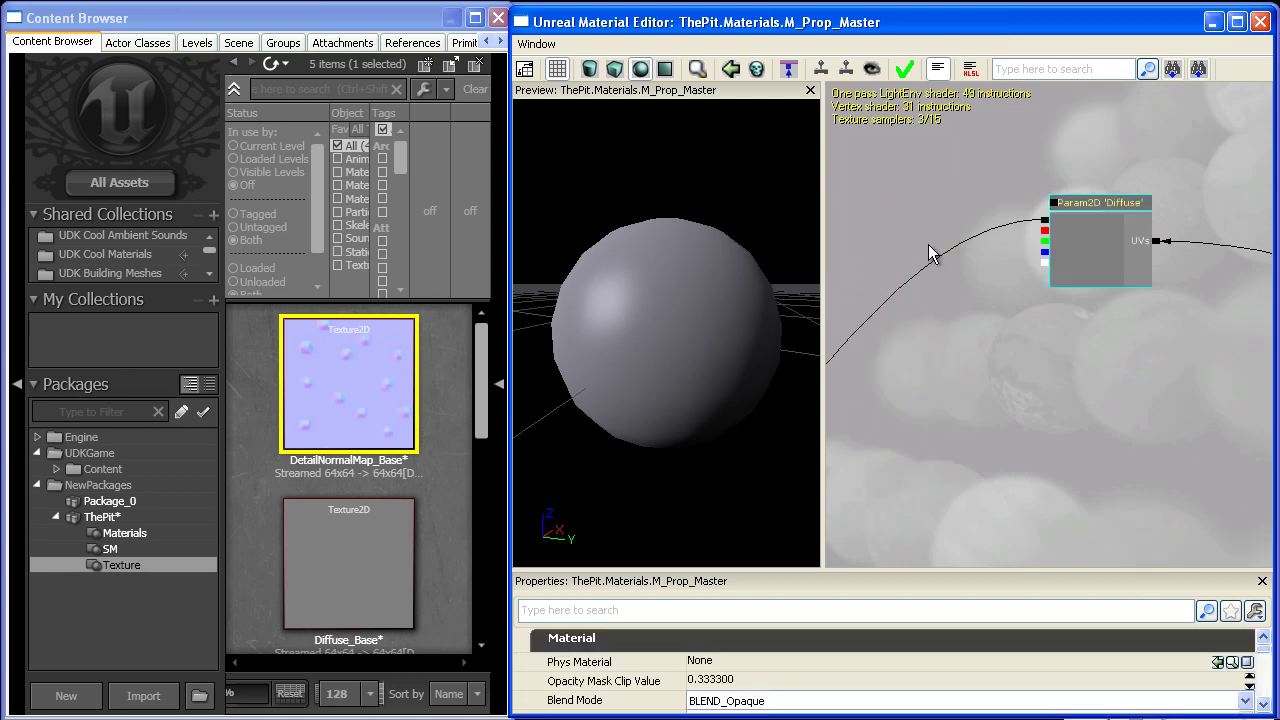
Add a vector parameter above the Diffuse texture parameter and name it DiffuseColor.
left_click_drag(928, 252, 928, 316)
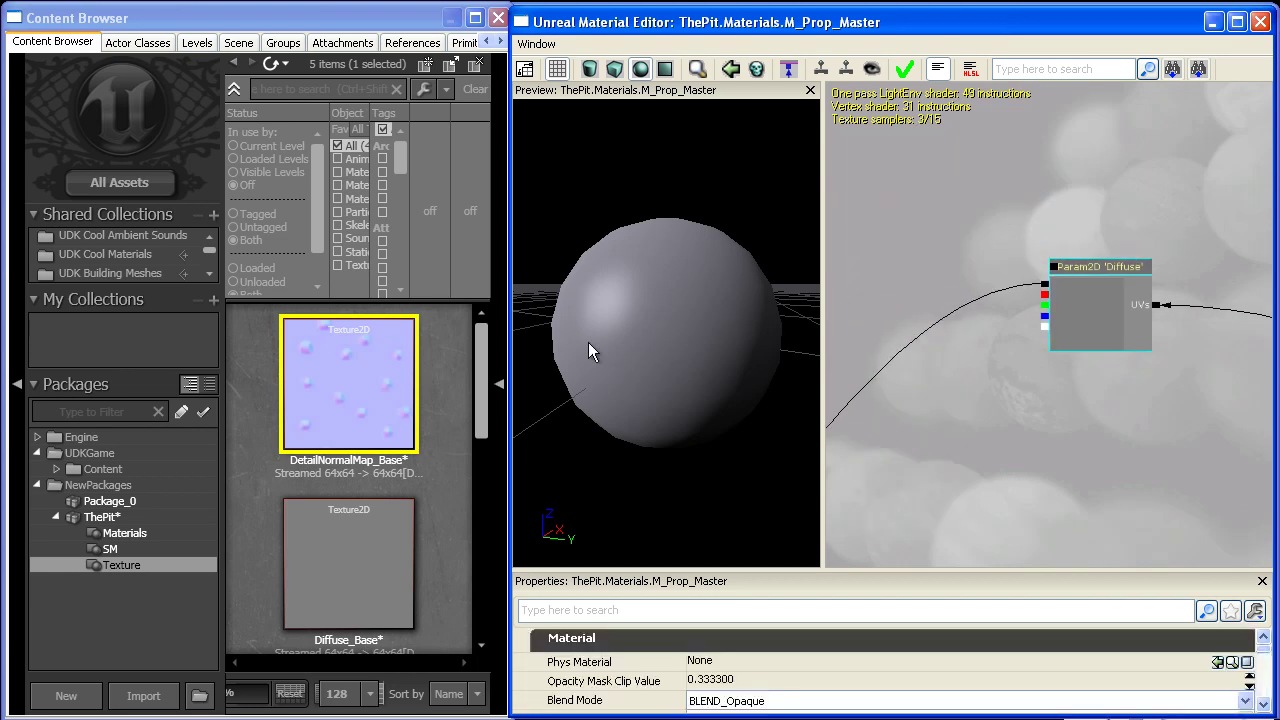
left_click(1075, 184)
left_click_drag(1075, 184, 1066, 177, "ctrl")
left_click(713, 664)
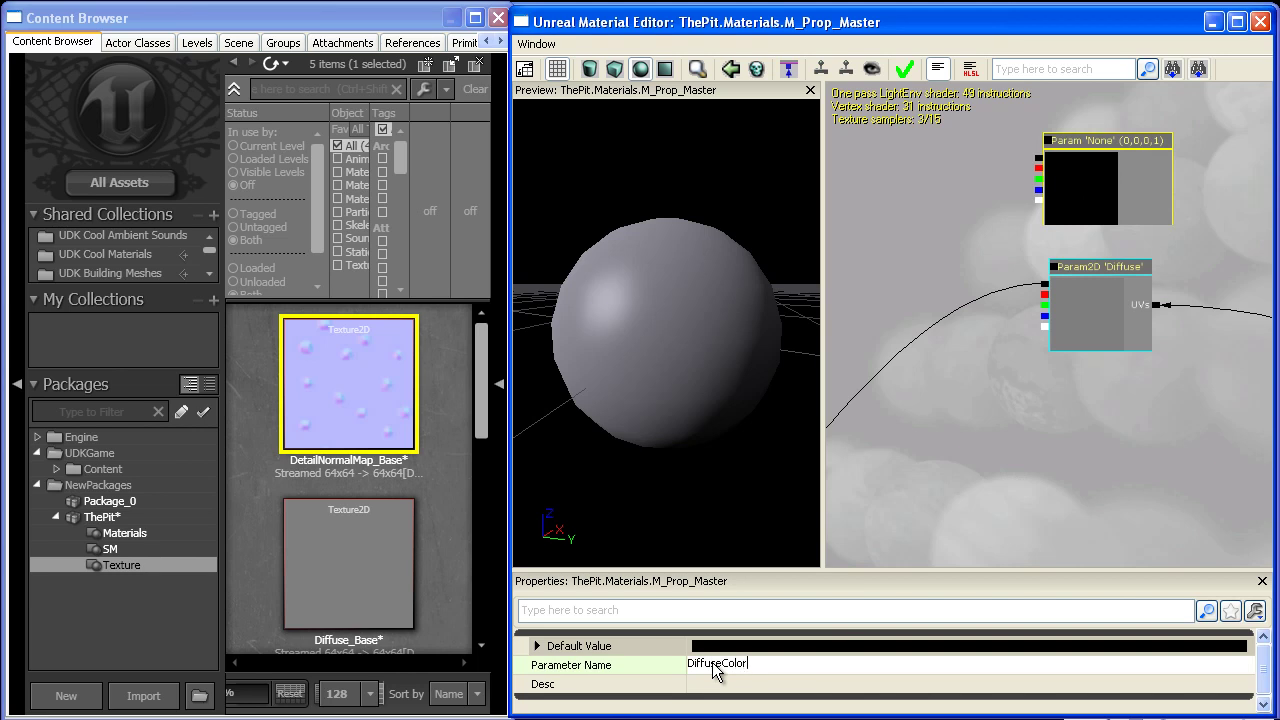
type("DiffuseColor")
key("Return")
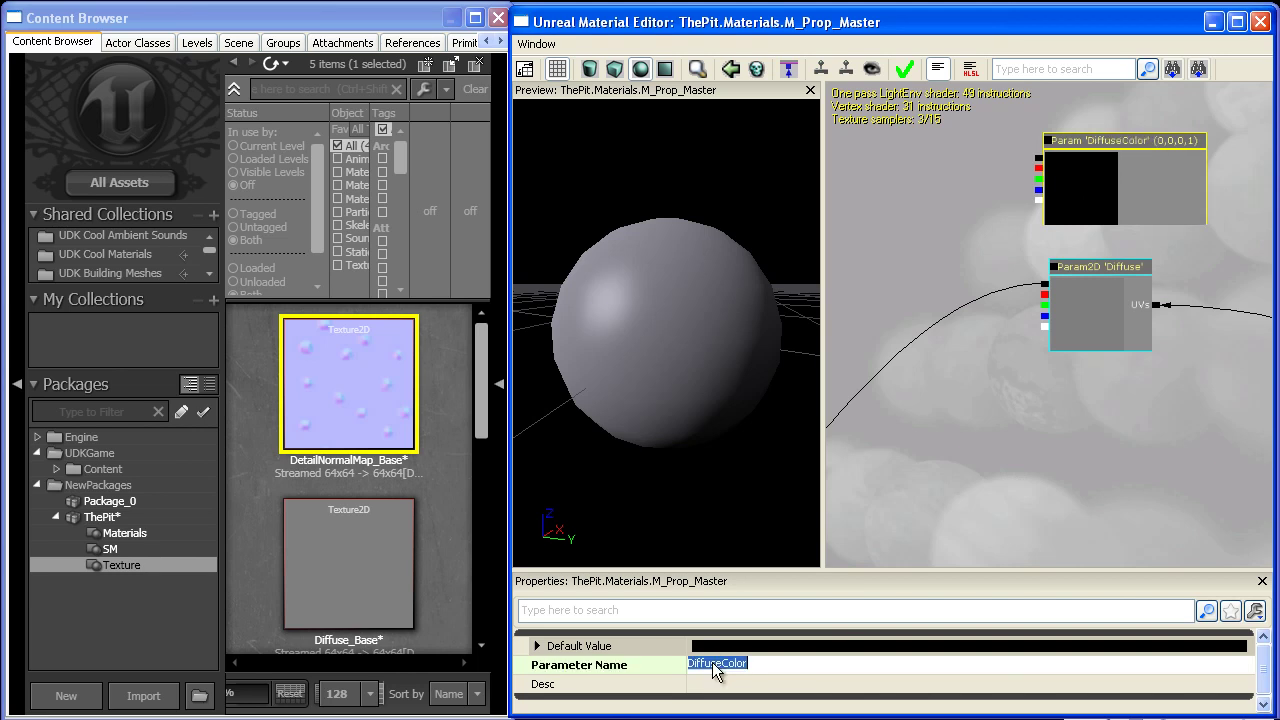
Set the DiffuseColor default value to a neutral grey with saturation 0.00 and brightness 0.43.
left_click(1077, 644)
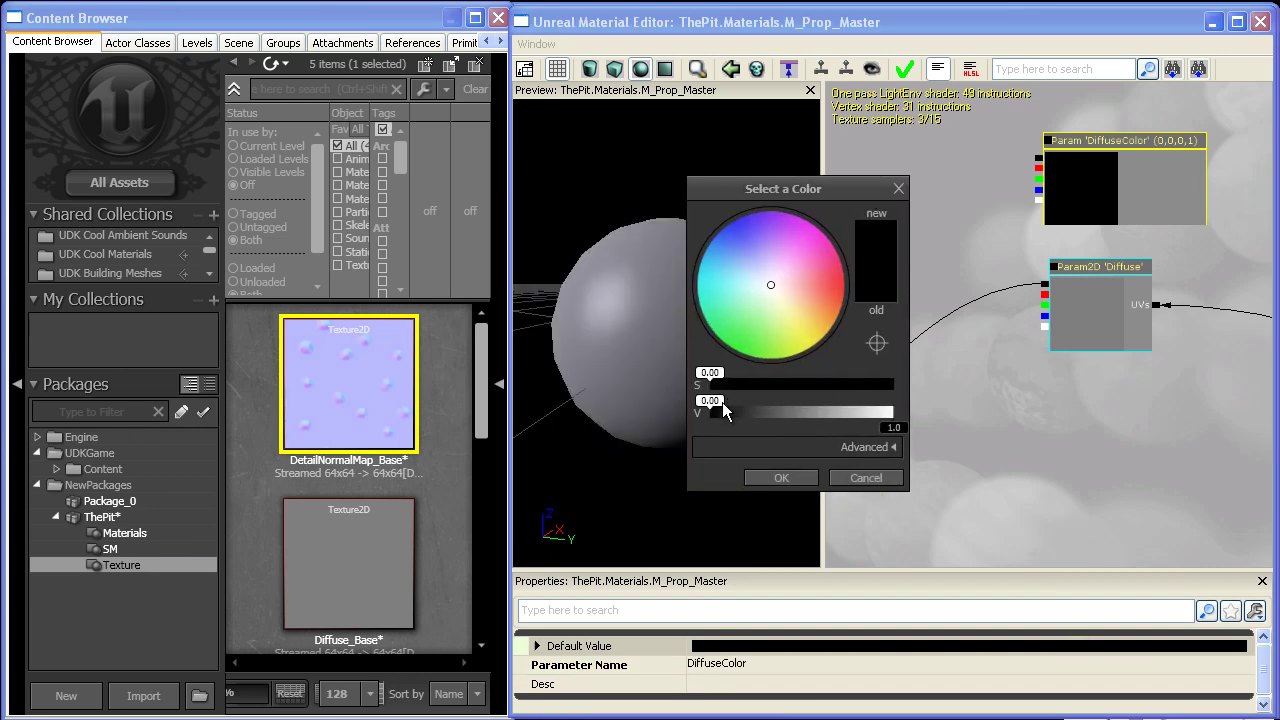
left_click_drag(726, 411, 802, 412)
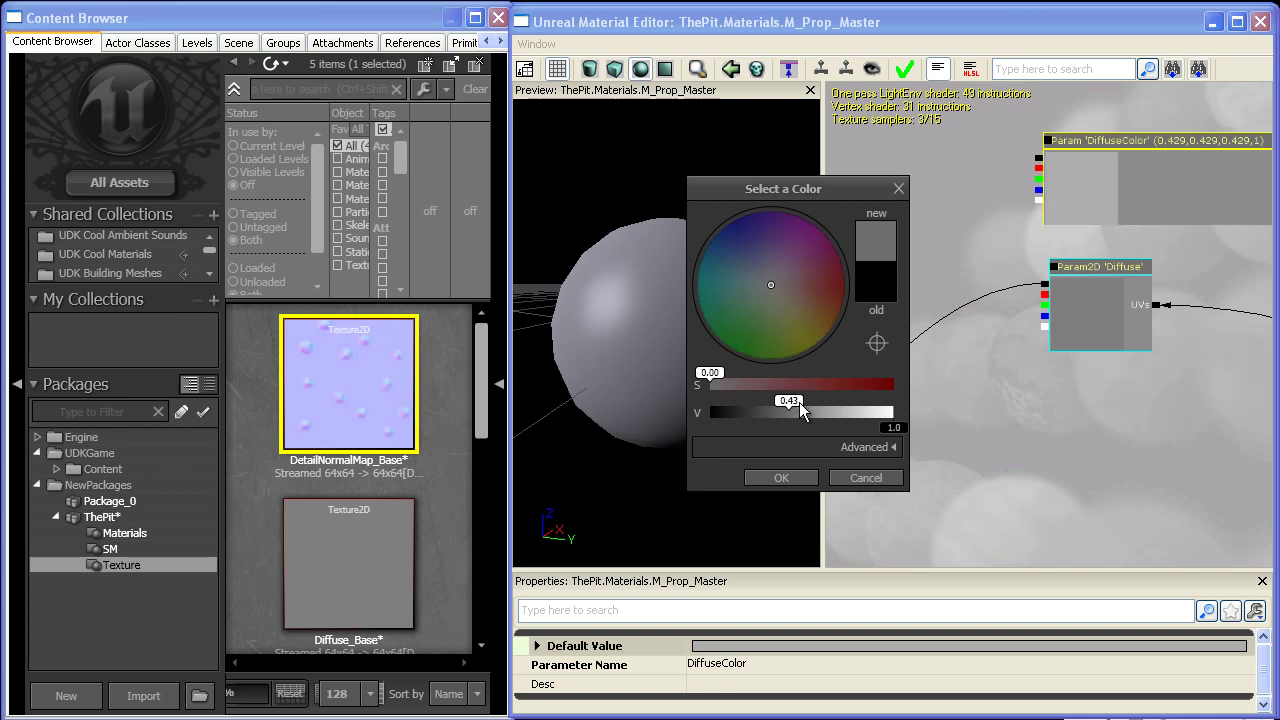
left_click(798, 477)
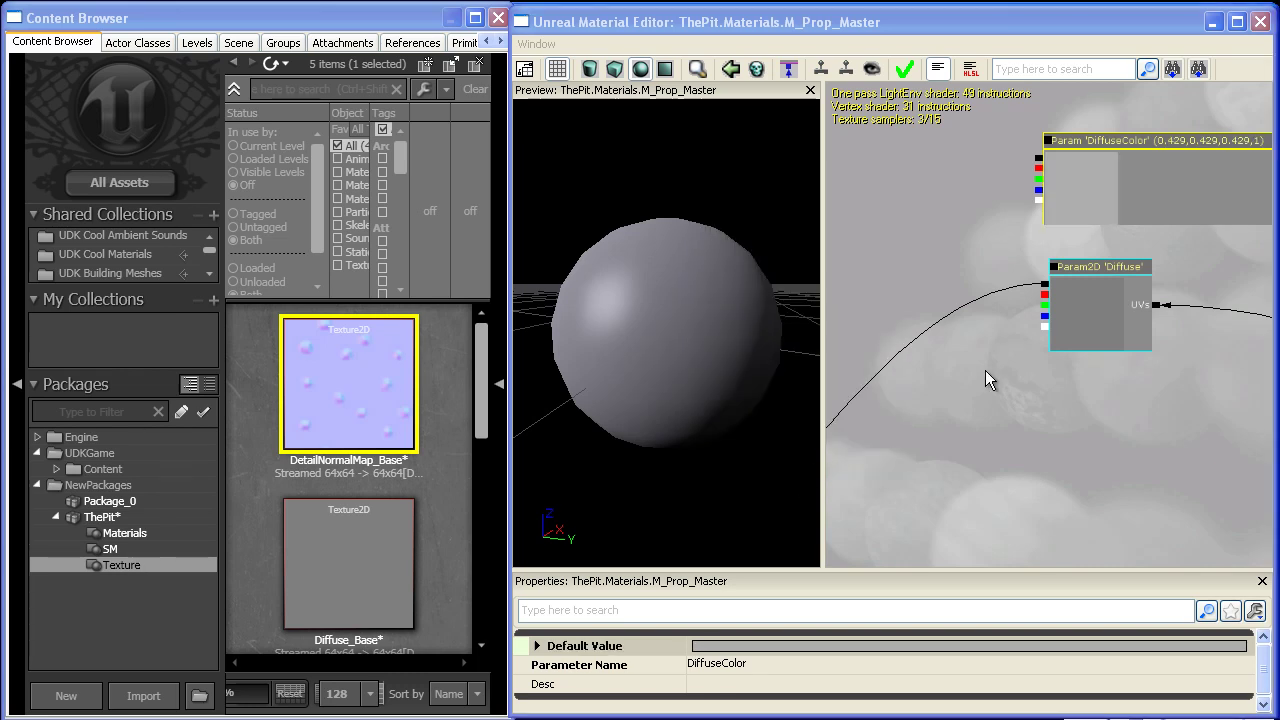
Add a StaticSwitchParameter beside the two diffuse parameters and name it bHasDiffuseMap.
scroll(970, 340, "down", 1)
right_click(863, 165)
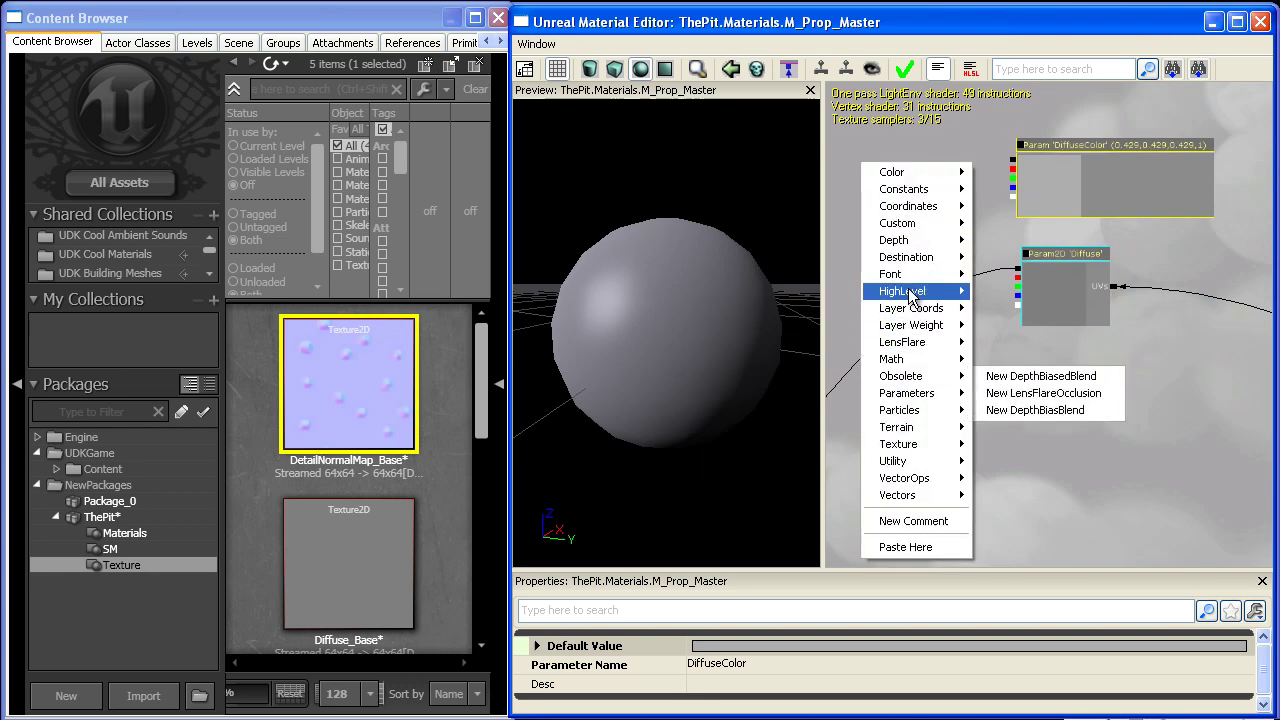
mouse_move(915, 393)
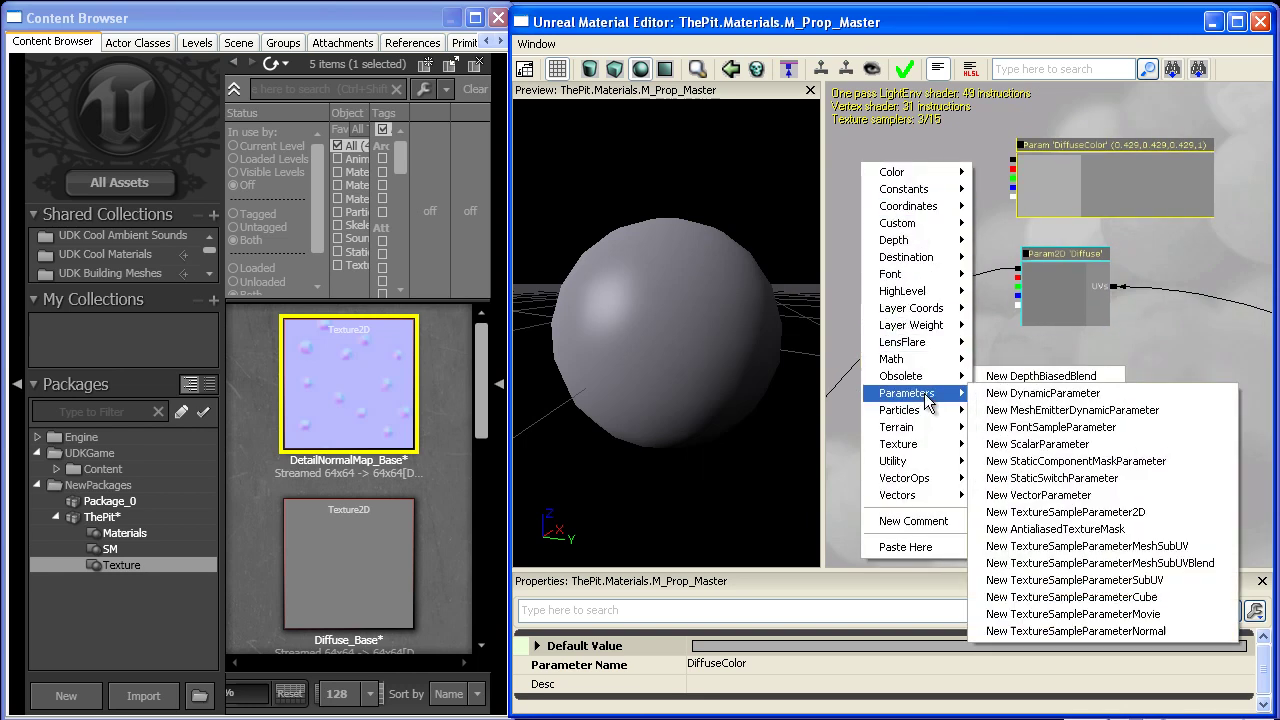
left_click(1075, 478)
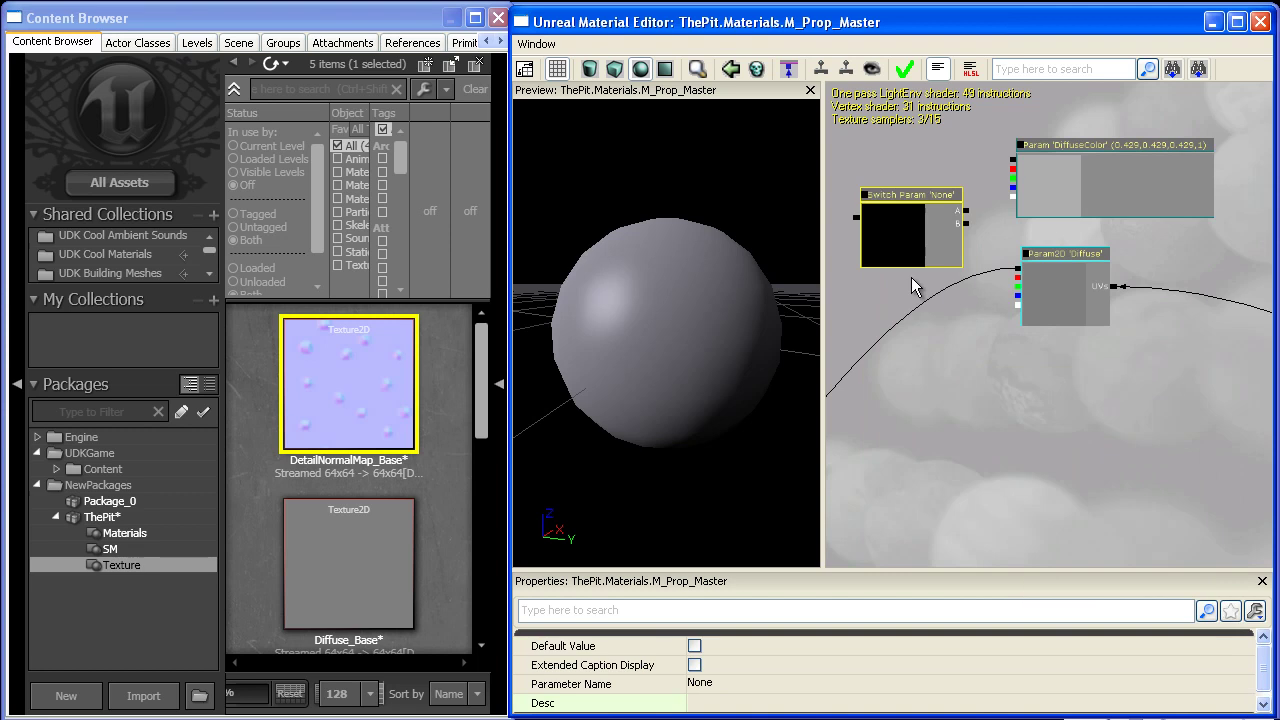
left_click(756, 686)
type("bHasDiffuseMap")
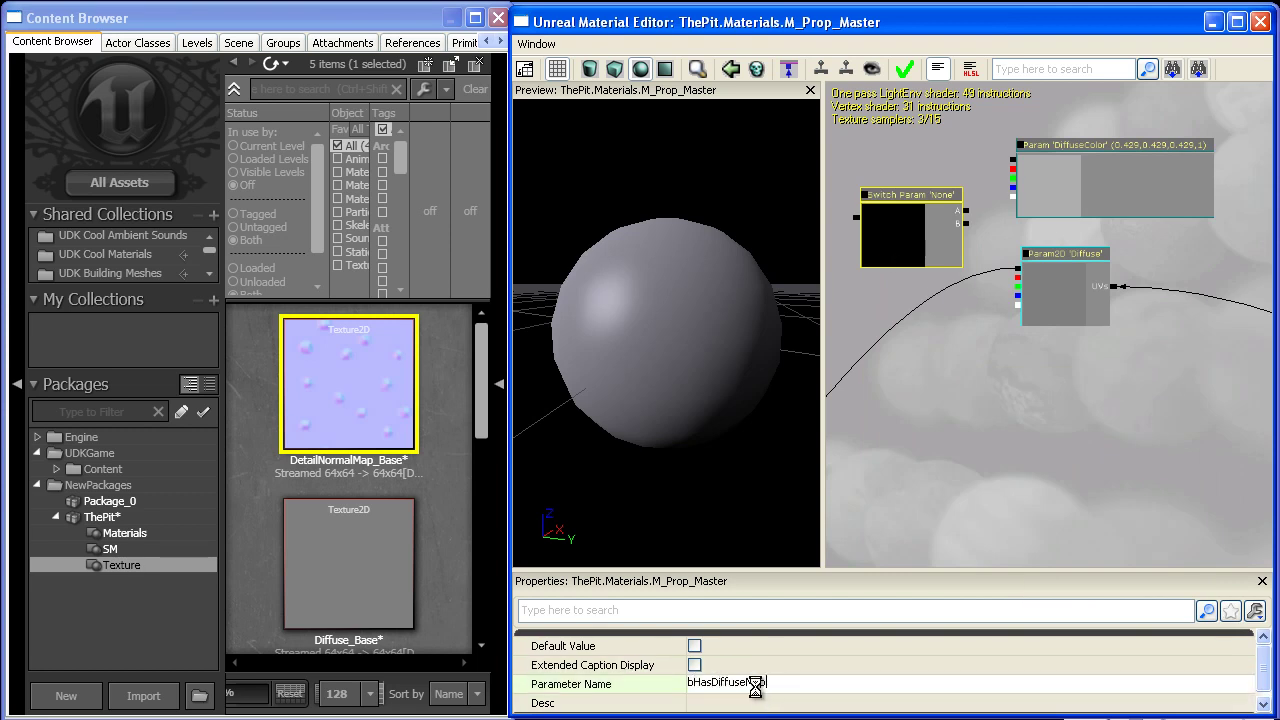
key("Return")
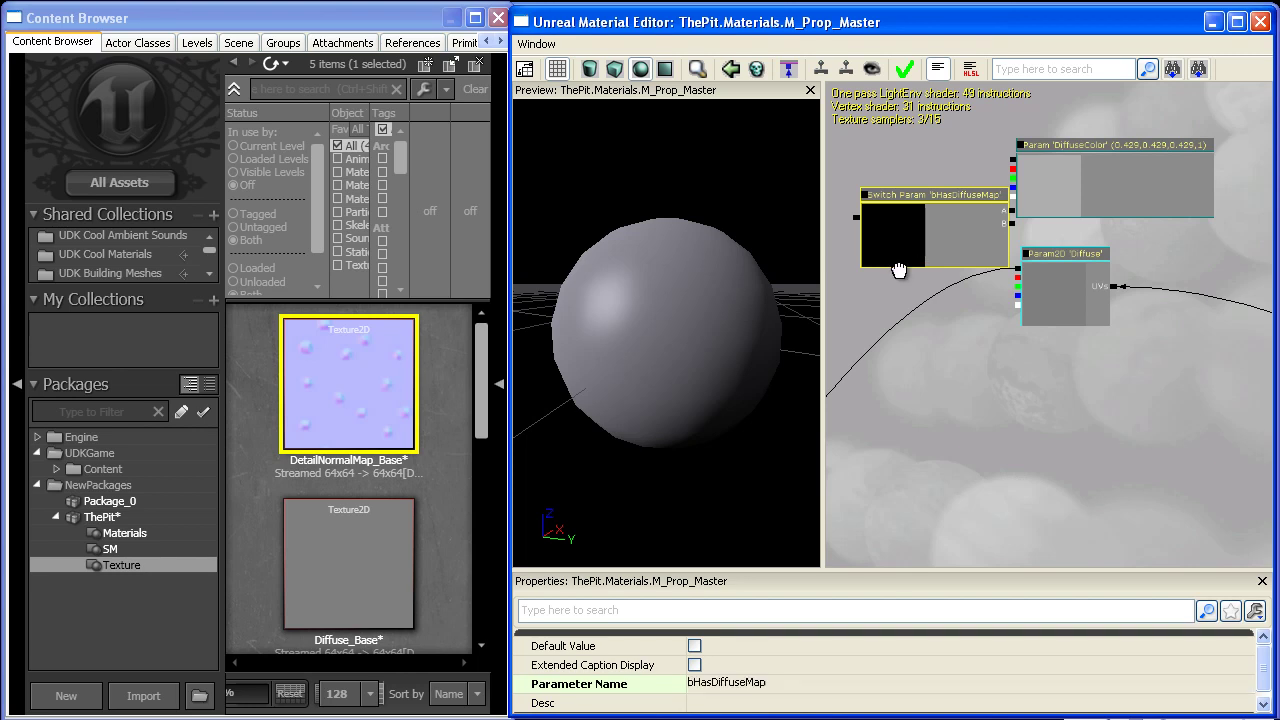
Move the bHasDiffuseMap switch clear of the diffuse nodes and connect the Diffuse texture output to its A input.
left_click(851, 330)
left_click_drag(851, 331, 970, 281)
left_click(902, 283)
left_click_drag(960, 216, 914, 308, "ctrl")
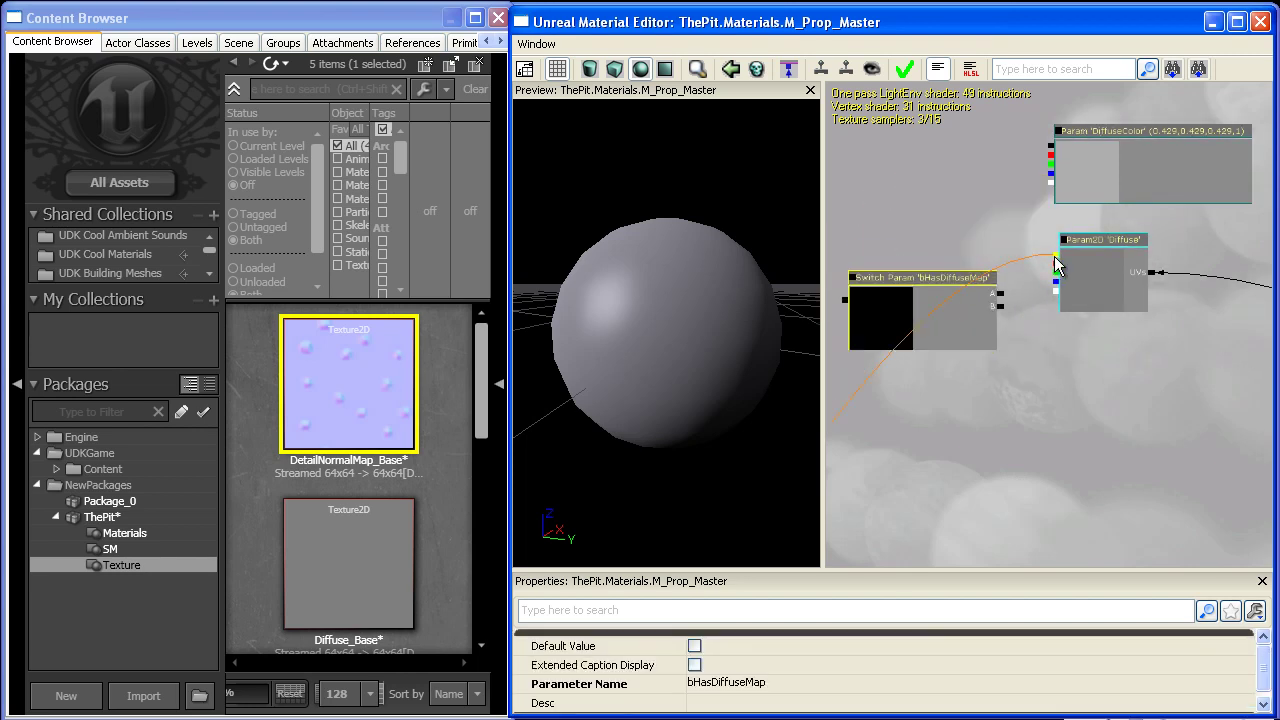
left_click_drag(1056, 256, 1003, 296)
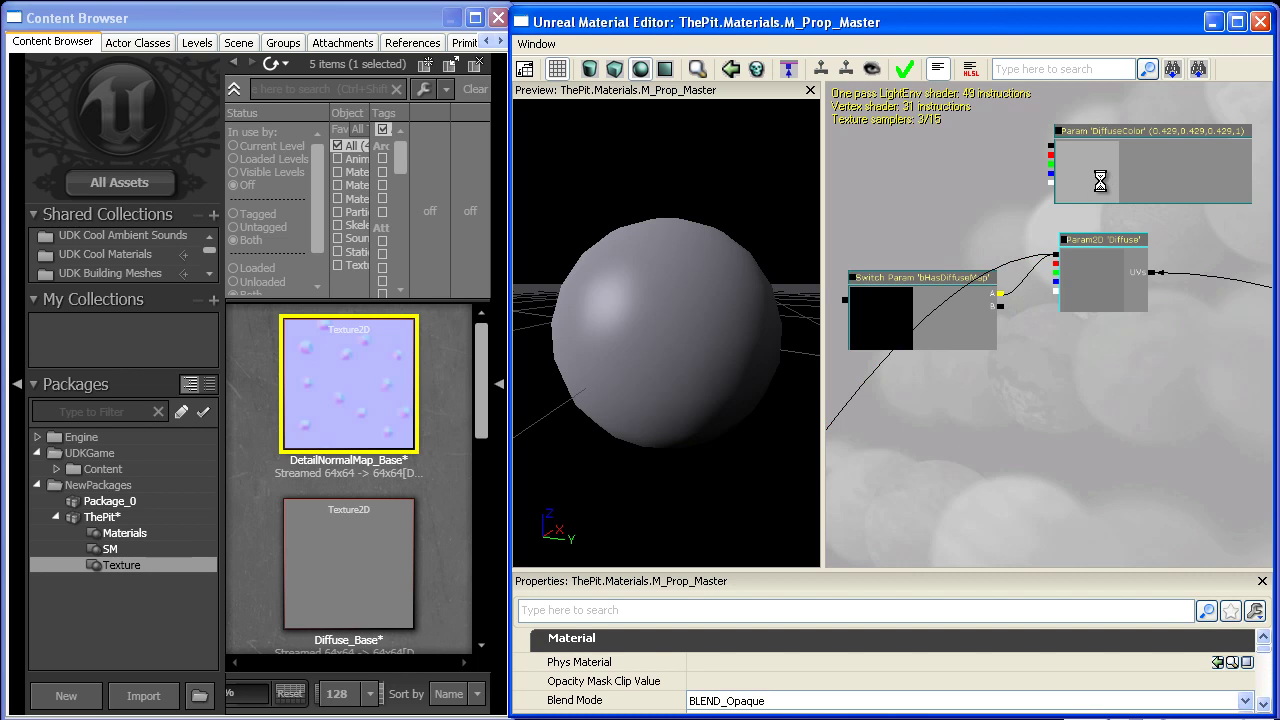
Place DiffuseColor below Diffuse, connect it to the switch's B input, and link the bHasDiffuseMap output to the material's Diffuse input.
left_click(1092, 157)
left_click_drag(1092, 157, 1000, 306)
scroll(966, 386, "down", 4)
left_click_drag(966, 386, 1117, 272)
left_click_drag(1070, 198, 1085, 412)
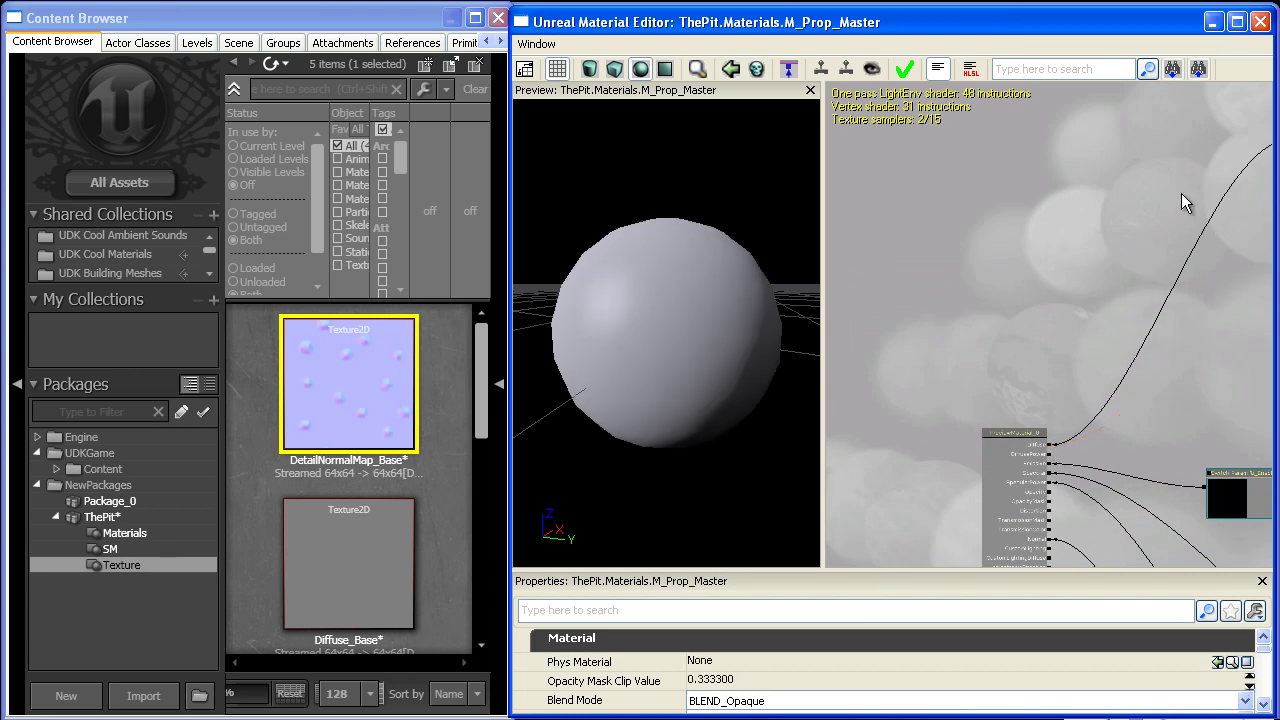
left_click_drag(1181, 193, 825, 456)
scroll(825, 488, "up", 4)
left_click(1145, 354)
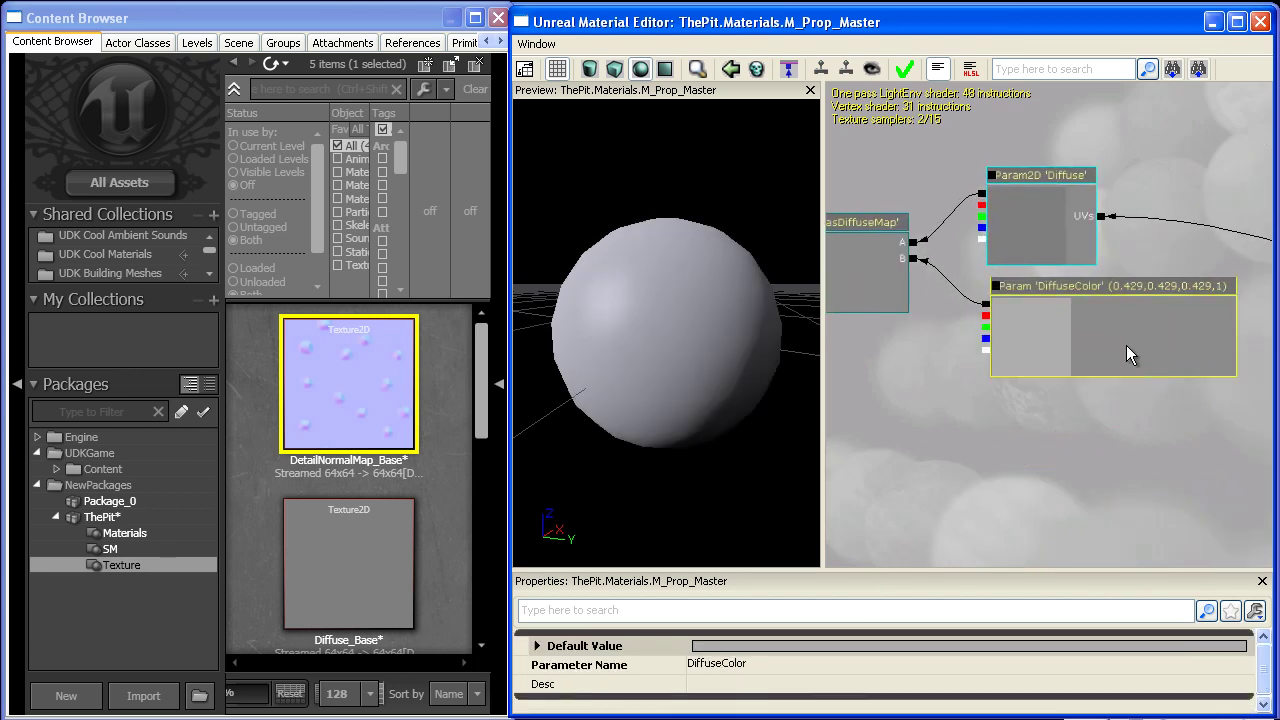
left_click_drag(1126, 345, 1116, 353)
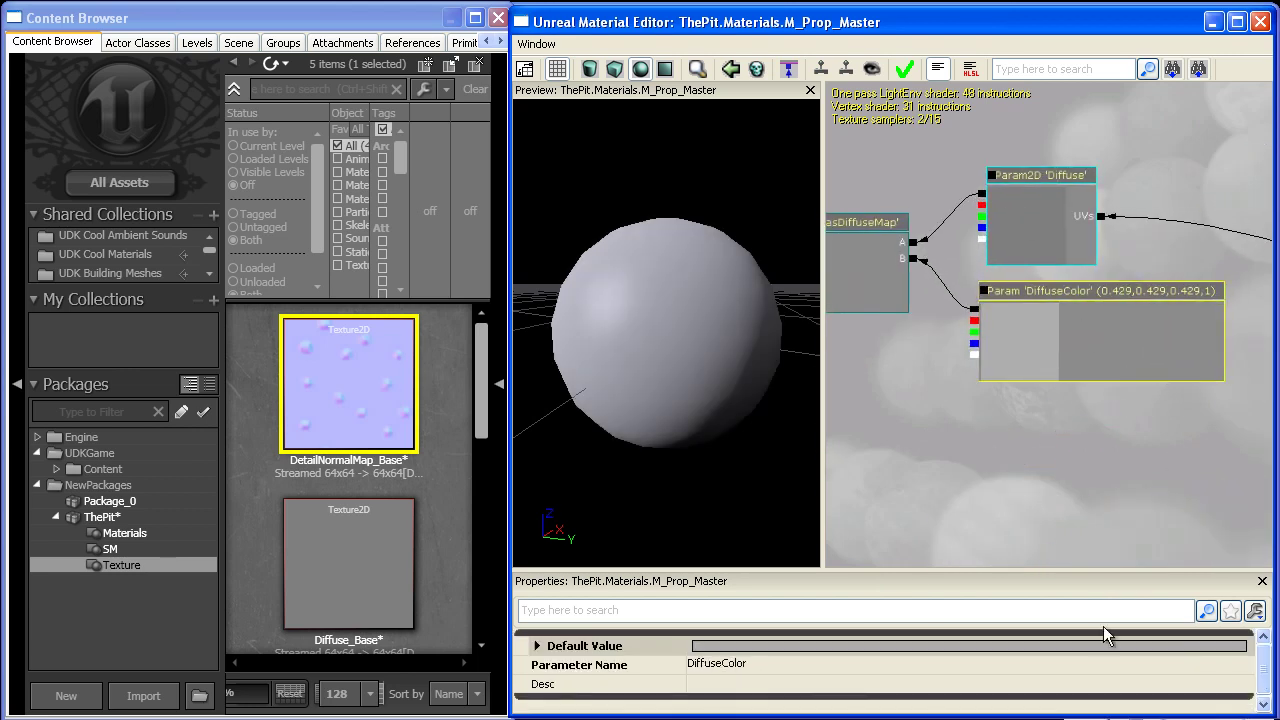
Test a reddish DiffuseColor default on the preview sphere, then bring saturation back to 0.00 and accept the grey.
left_click(1031, 644)
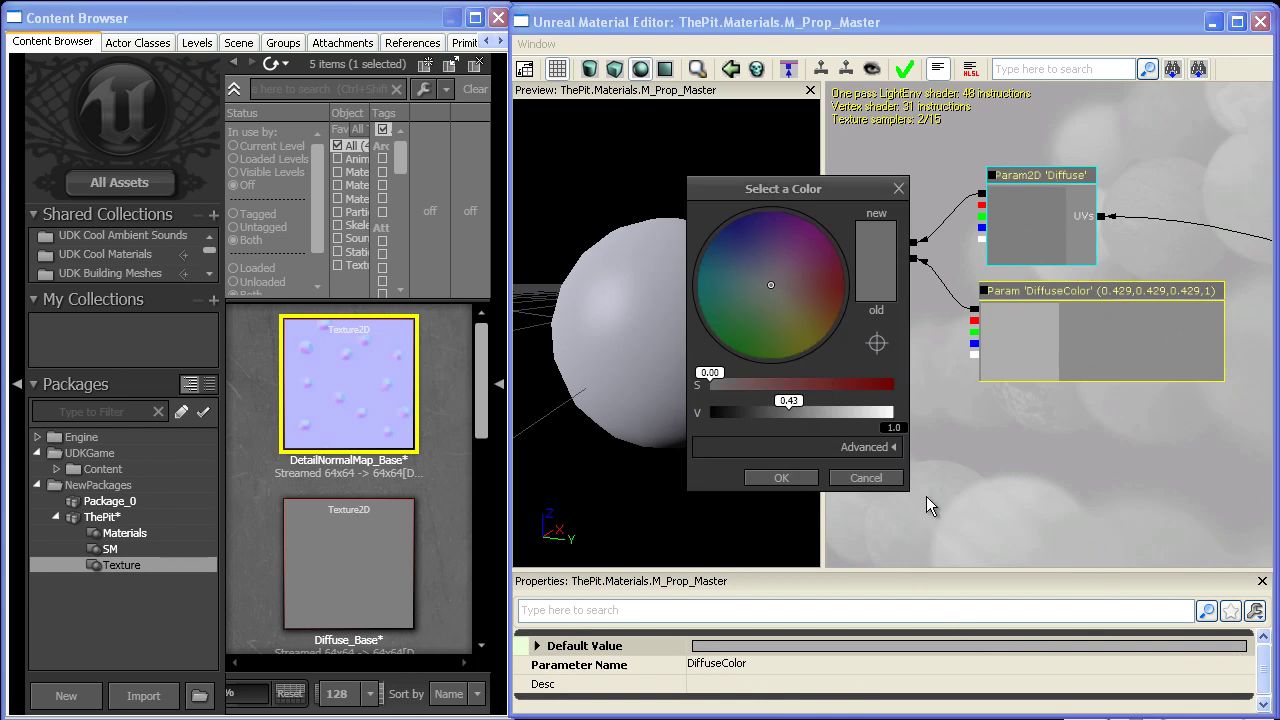
left_click(811, 285)
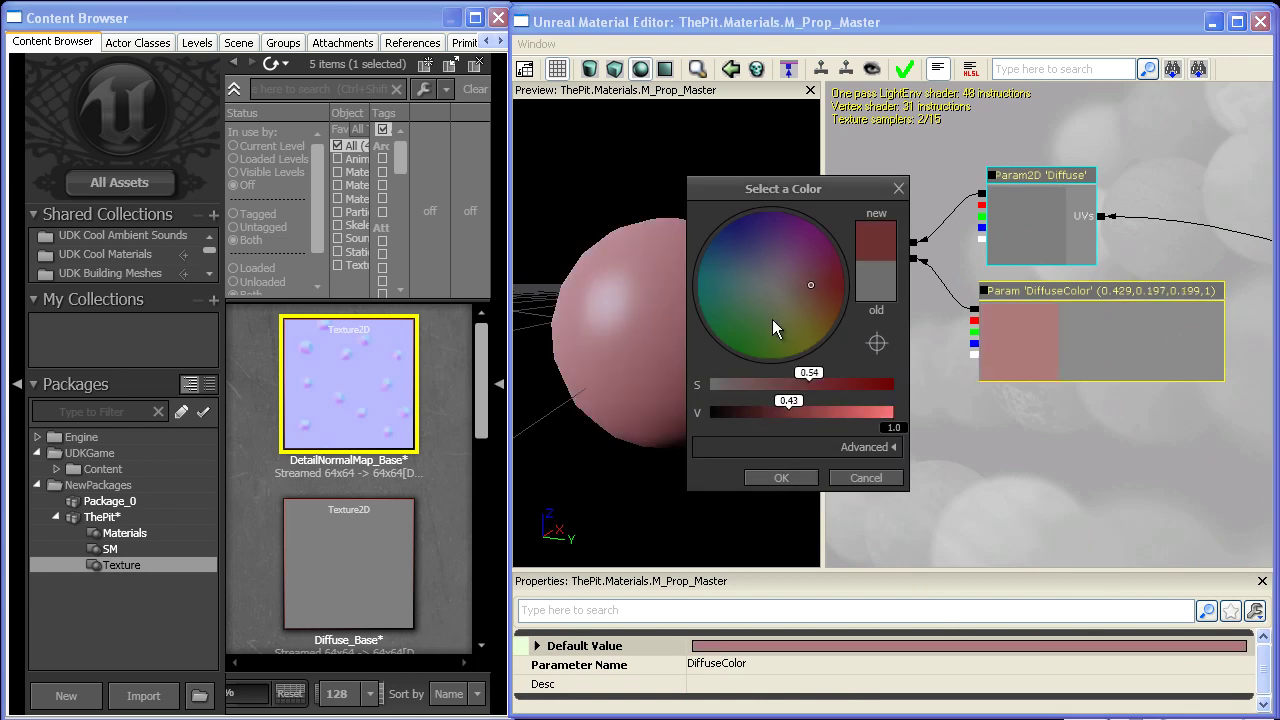
mouse_move(809, 372)
left_mouse_down()
mouse_move(712, 372)
mouse_move(702, 388)
left_mouse_up()
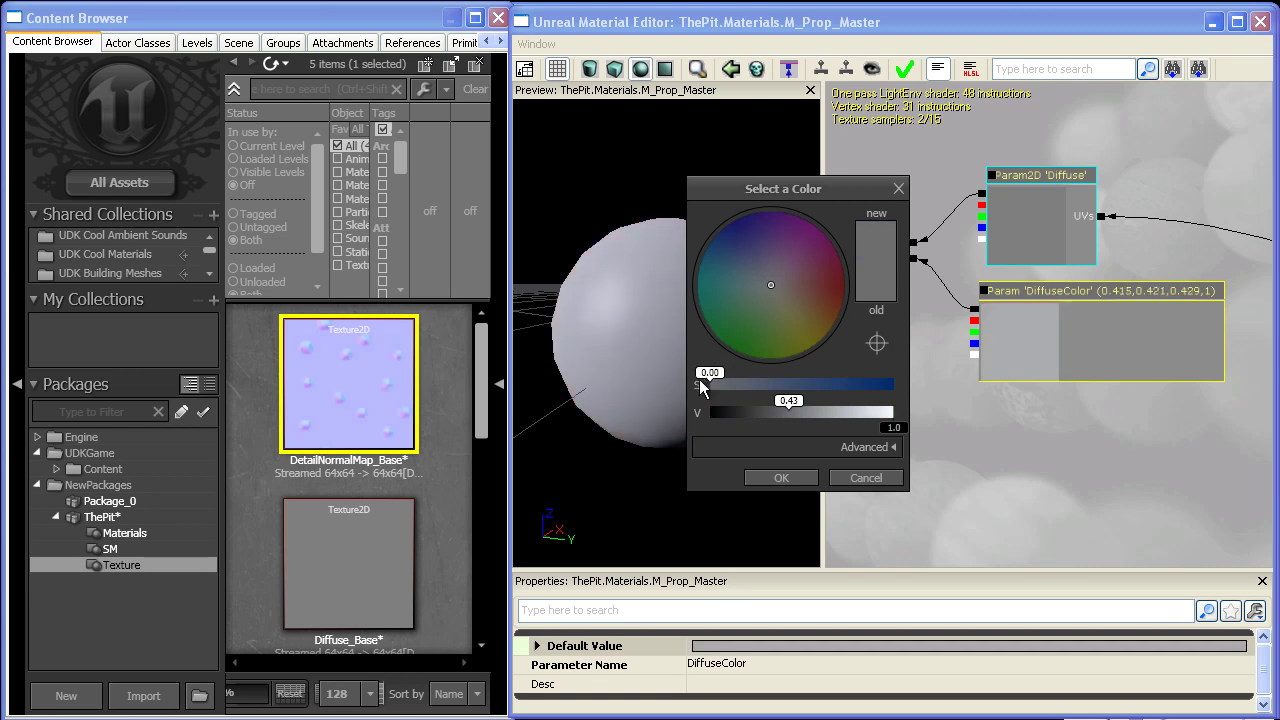
left_click(771, 477)
Review the complete M_Prop_Master node network, from the material inputs through each texture branch to the shared UV nodes.
scroll(907, 438, "down", 5)
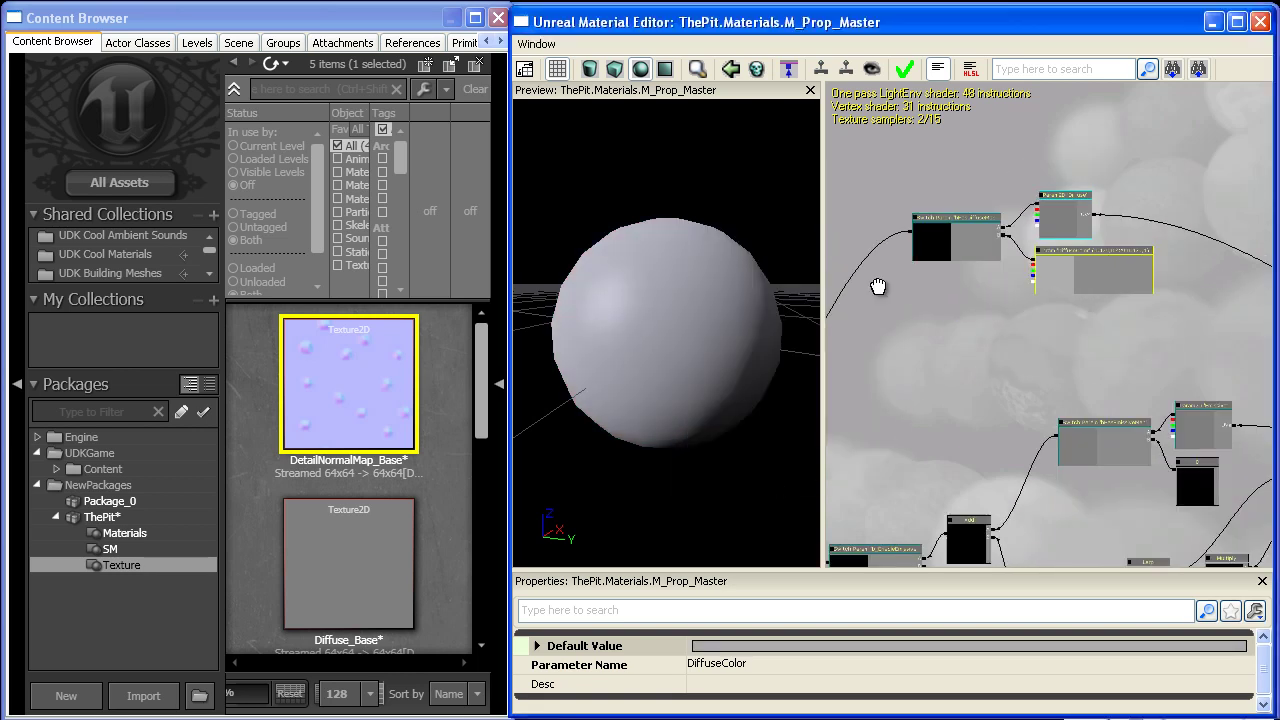
scroll(941, 287, "down", 5)
left_click_drag(878, 287, 853, 196)
scroll(943, 163, "down", 1)
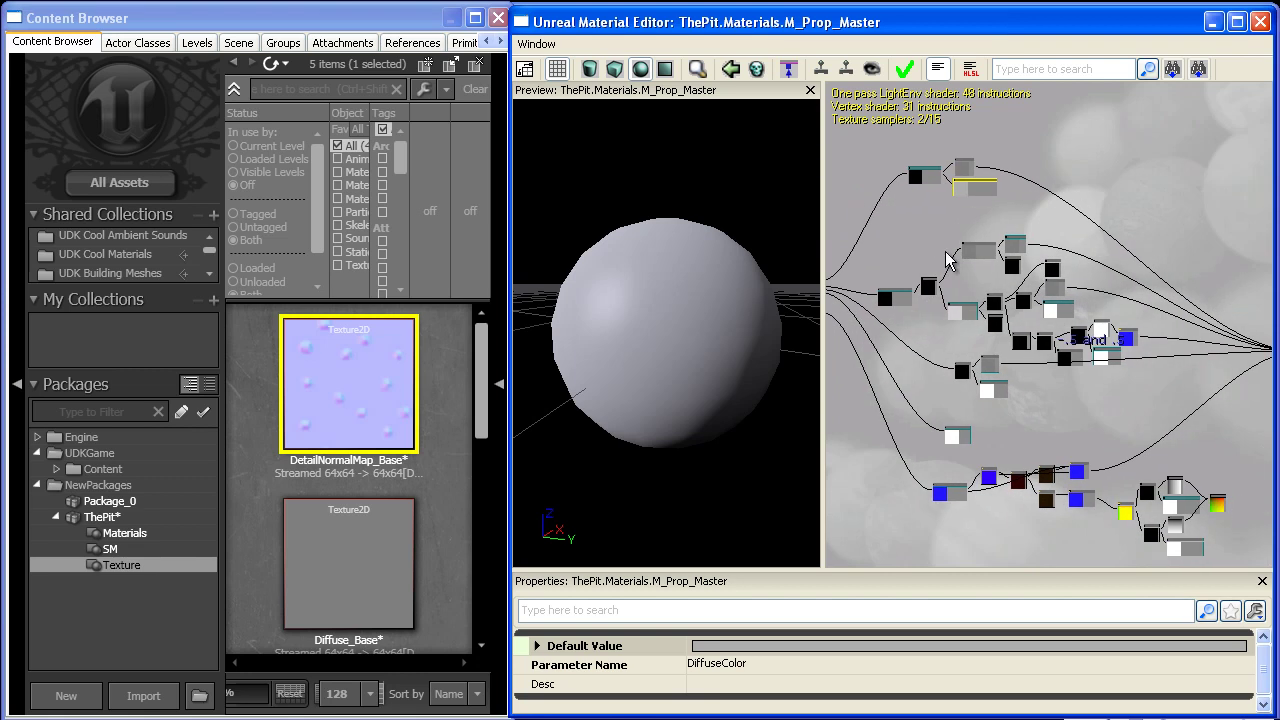
scroll(962, 350, "down", 4)
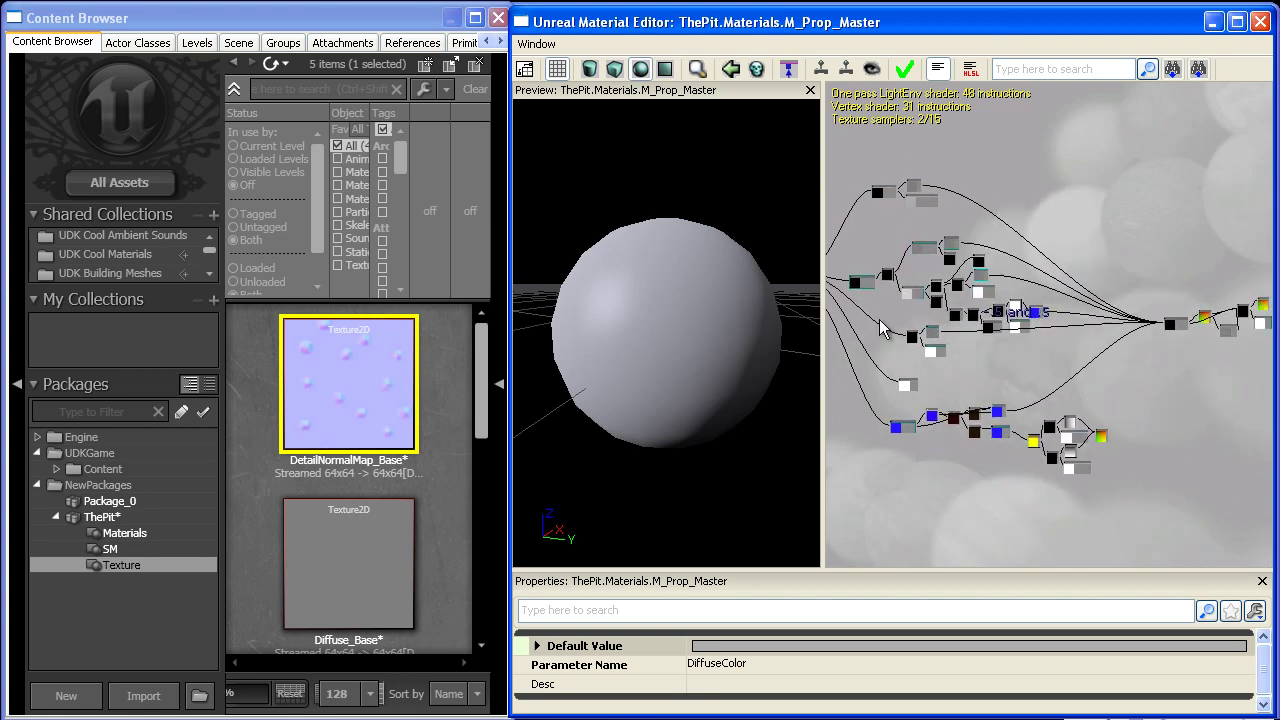
scroll(995, 361, "up", 6)
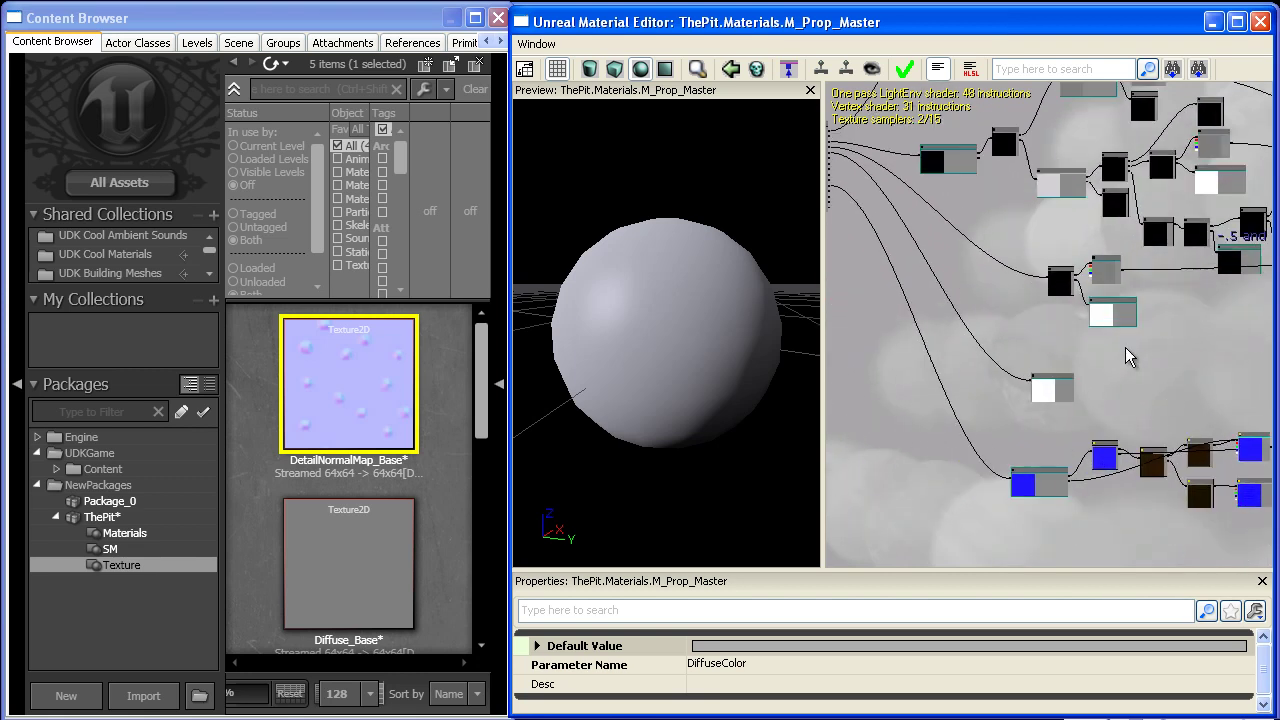
left_click_drag(1034, 252, 966, 325)
scroll(966, 325, "down", 3)
scroll(1088, 348, "up", 3)
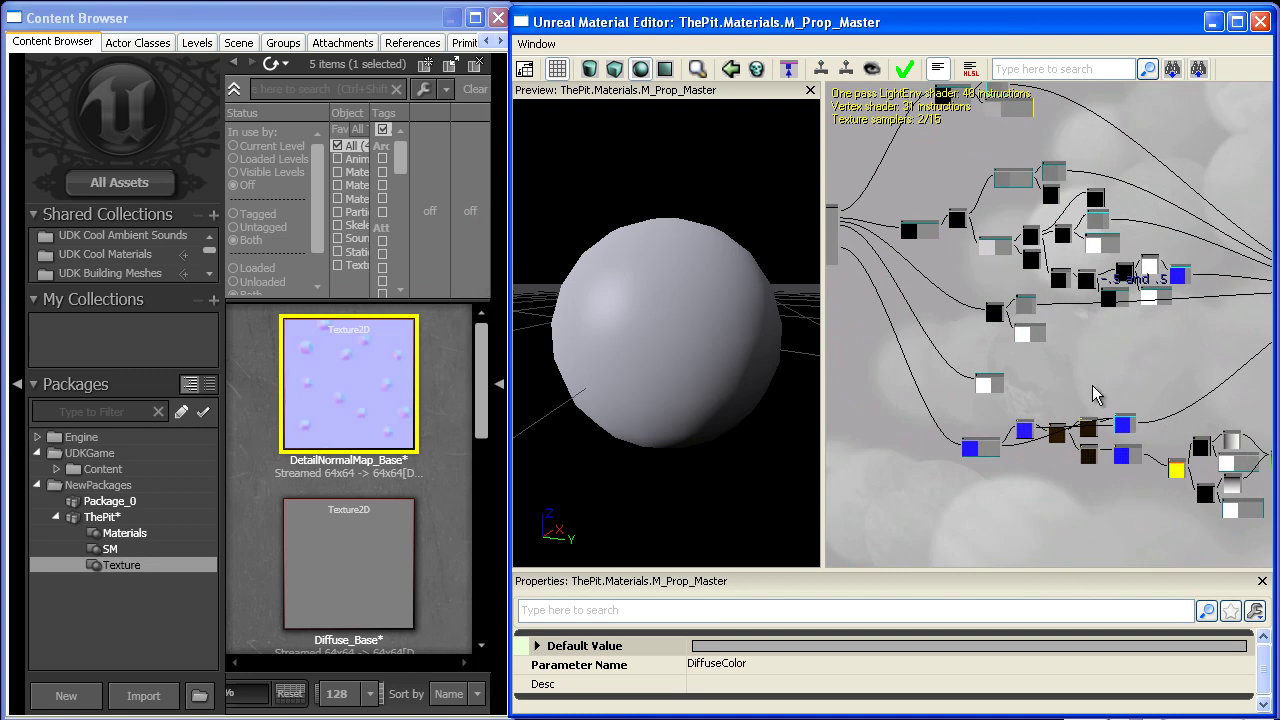
scroll(1117, 385, "down", 2)
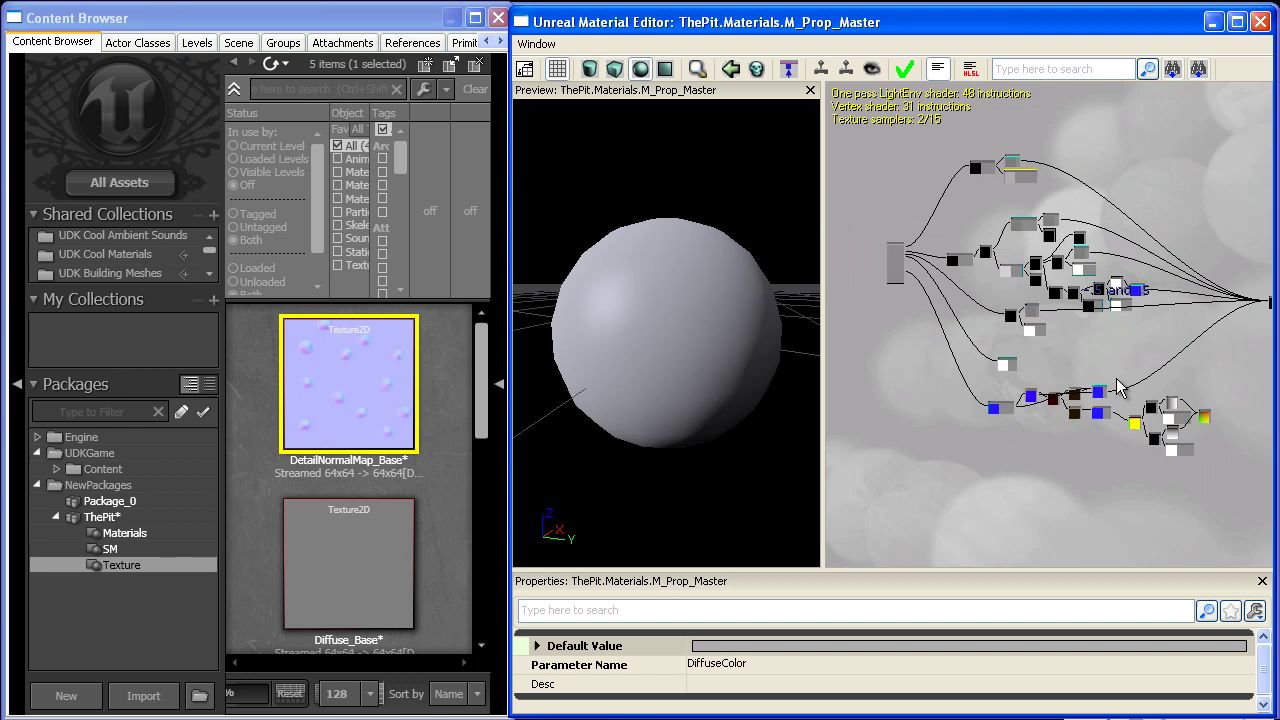
scroll(994, 236, "up", 3)
left_click_drag(990, 235, 966, 226)
scroll(892, 180, "down", 1)
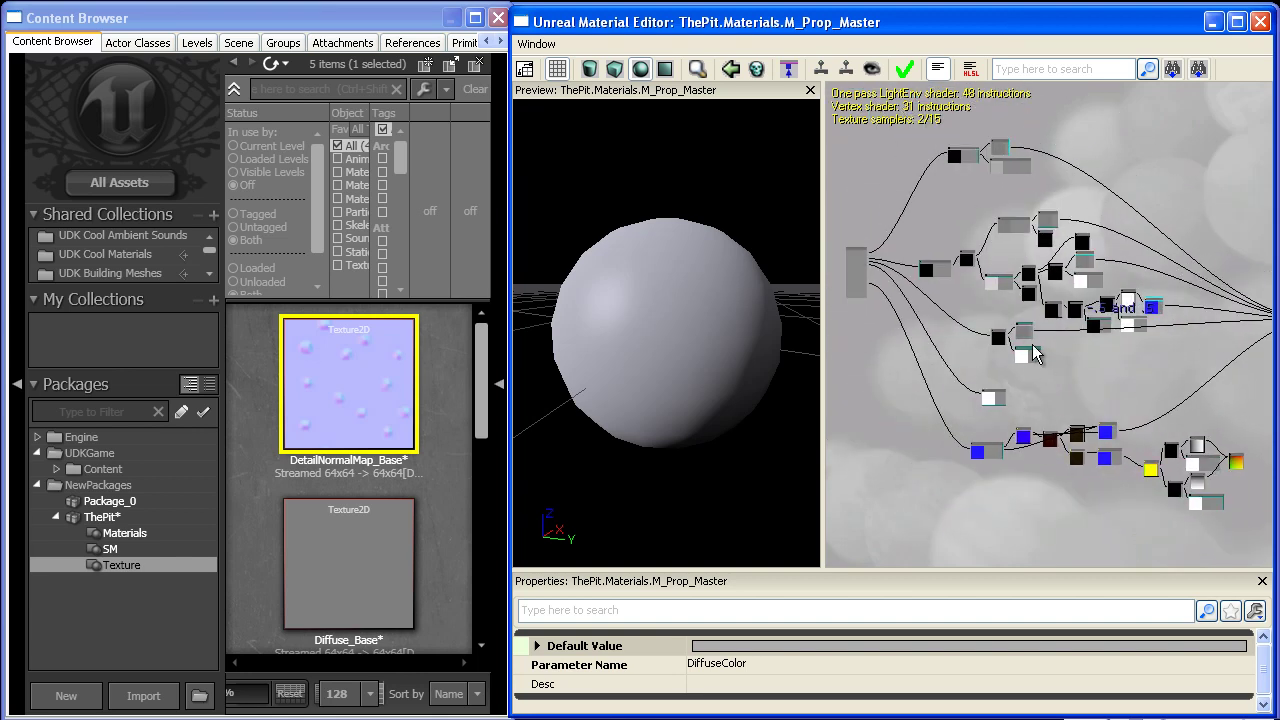
Apply the changes to M_Prop_Master and close its Material Editor.
mouse_move(338, 400)
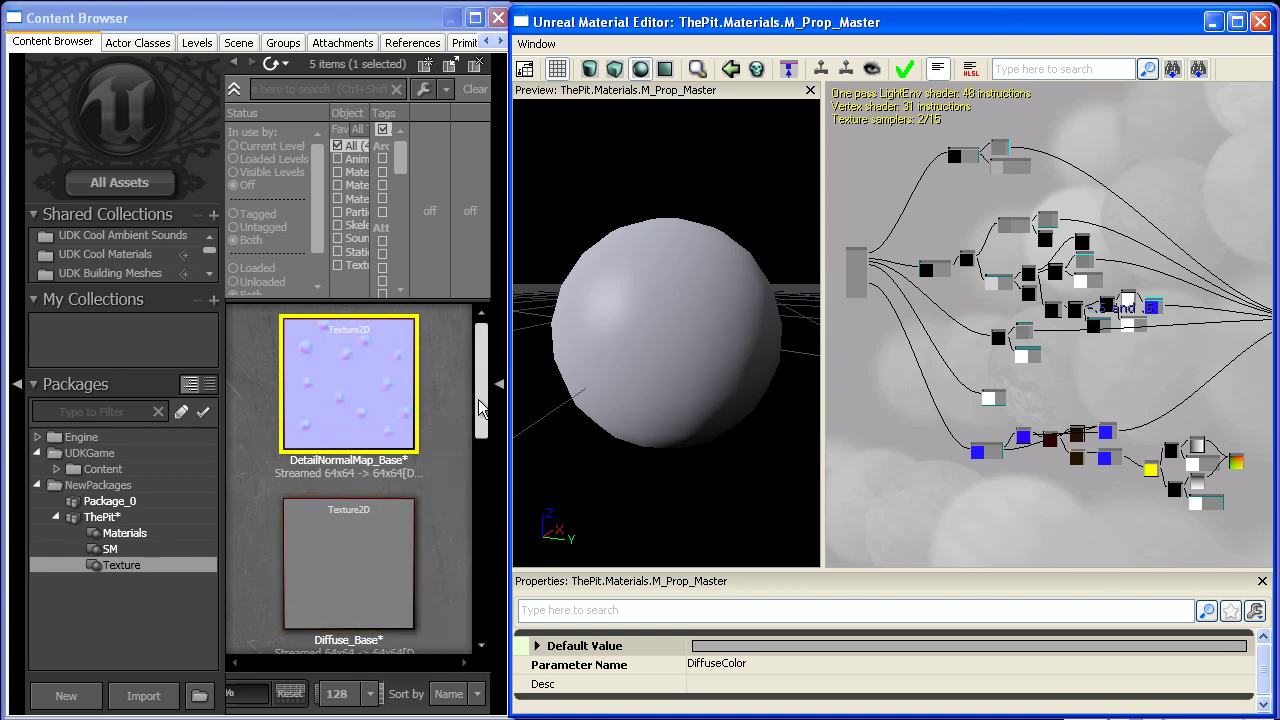
left_click(904, 70)
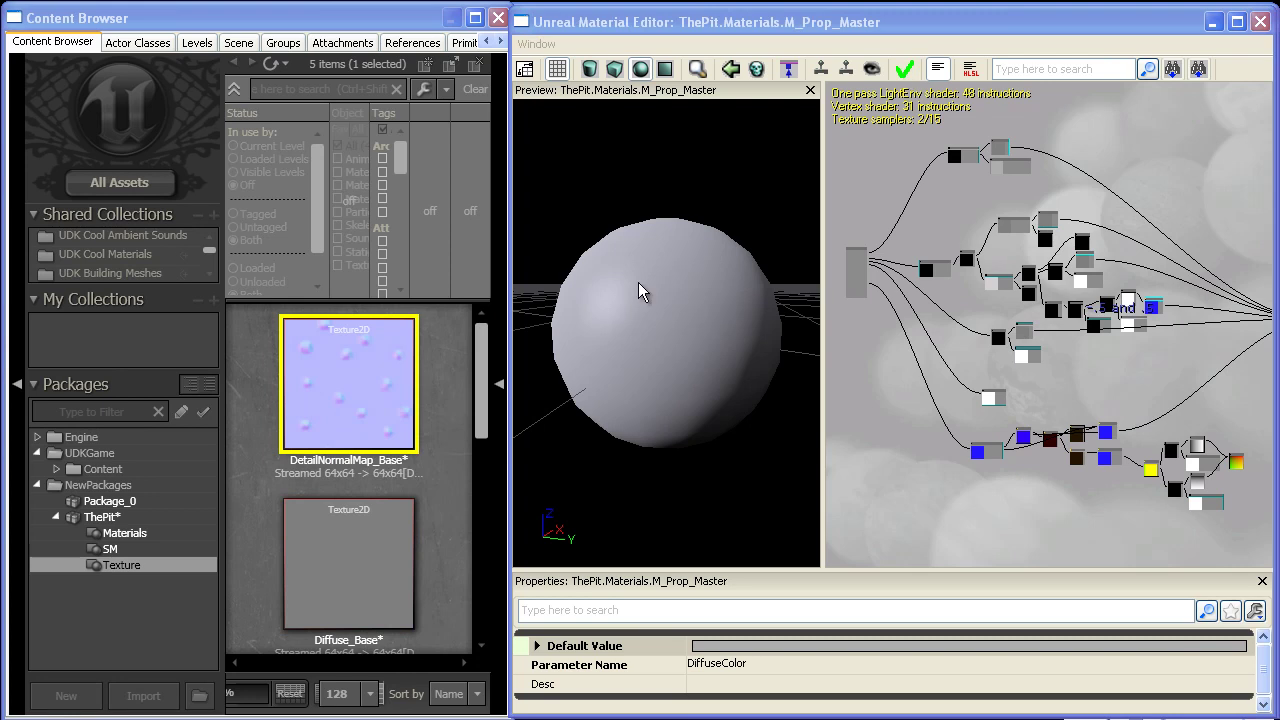
left_click(1263, 21)
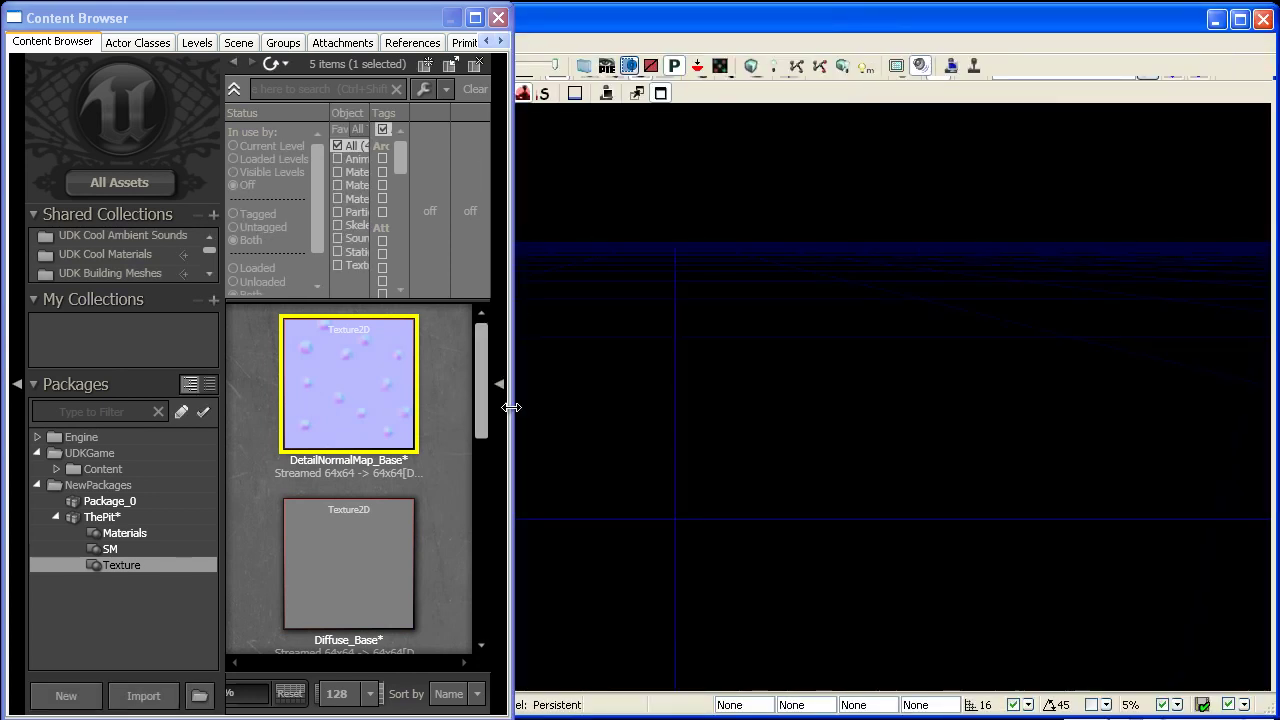
Widen the Content Browser and show the static mesh in ThePit's SM group.
left_click_drag(511, 407, 774, 405)
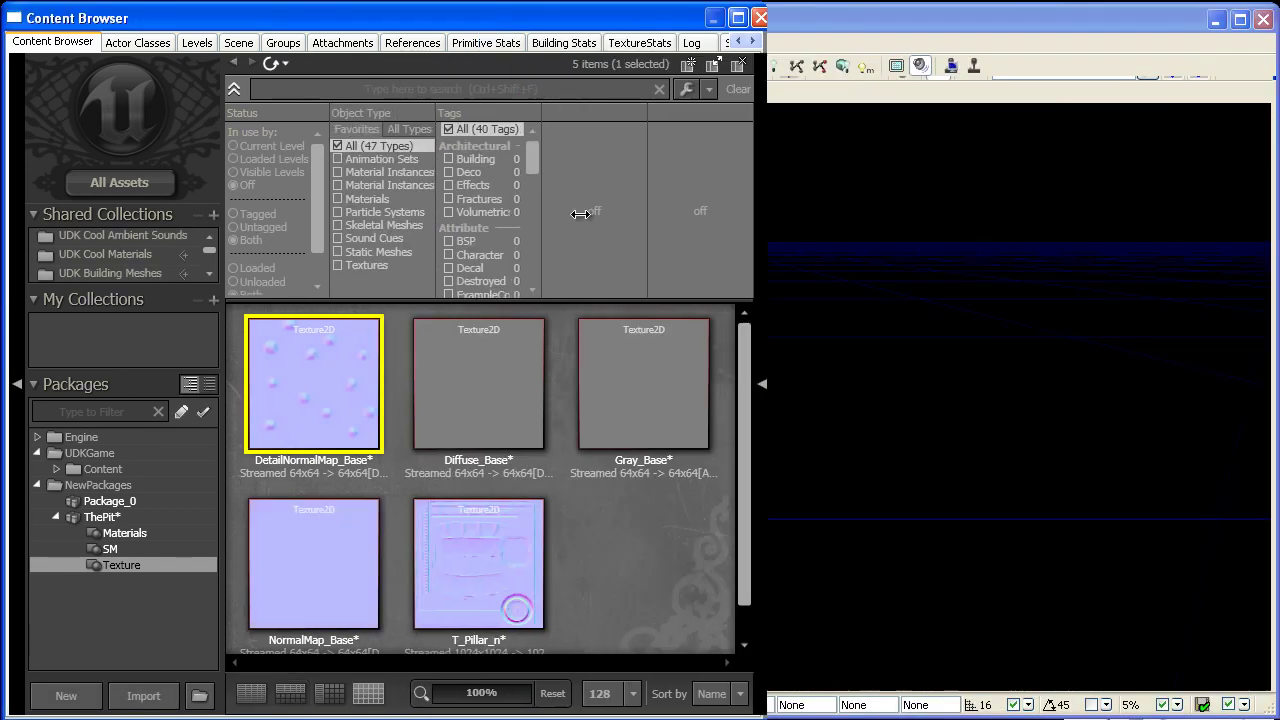
left_click(156, 533)
left_click(130, 549)
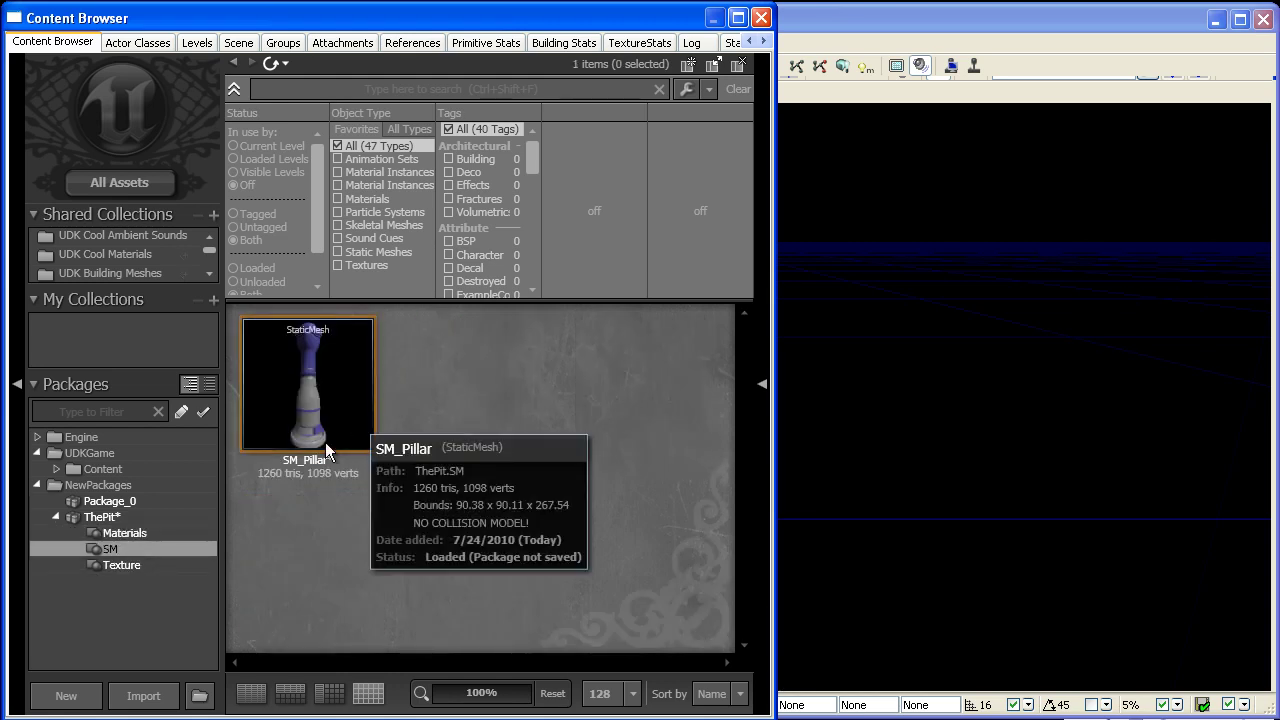
Create a MaterialInstanceConstant named MI_Pillar in ThePit's Materials group.
left_click(175, 533)
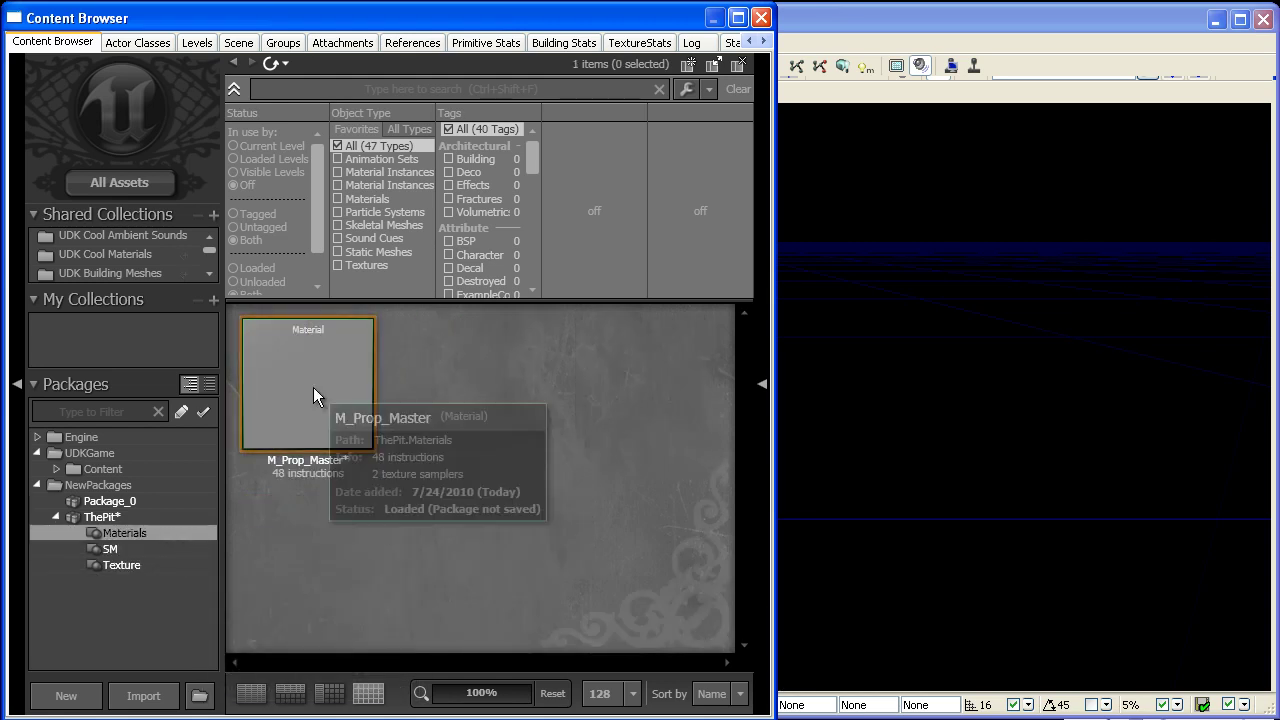
right_click(477, 389)
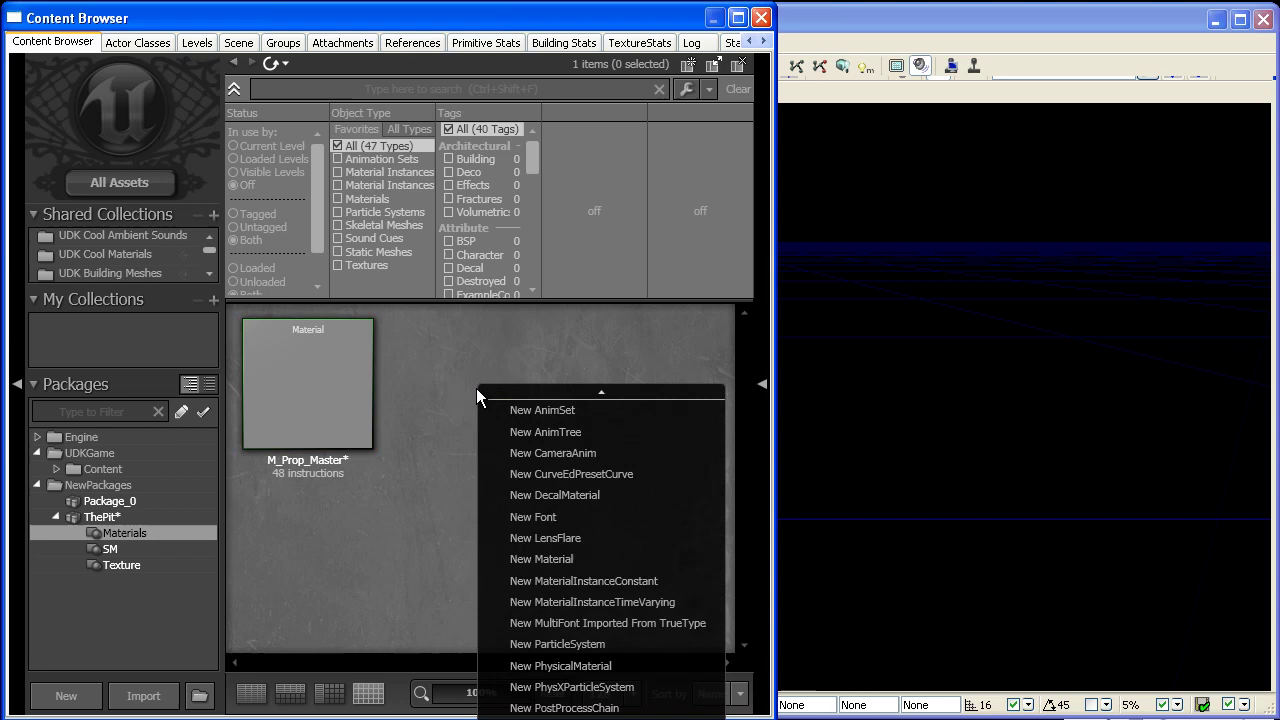
left_click(569, 583)
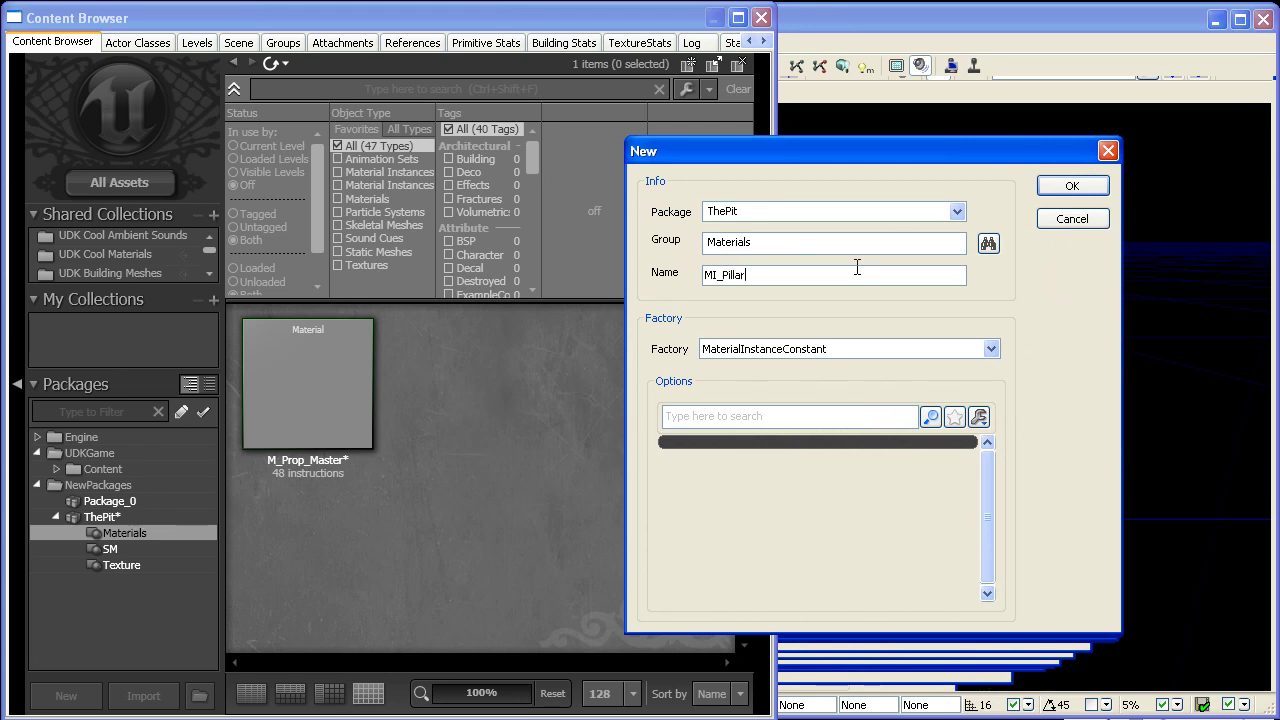
key("Return")
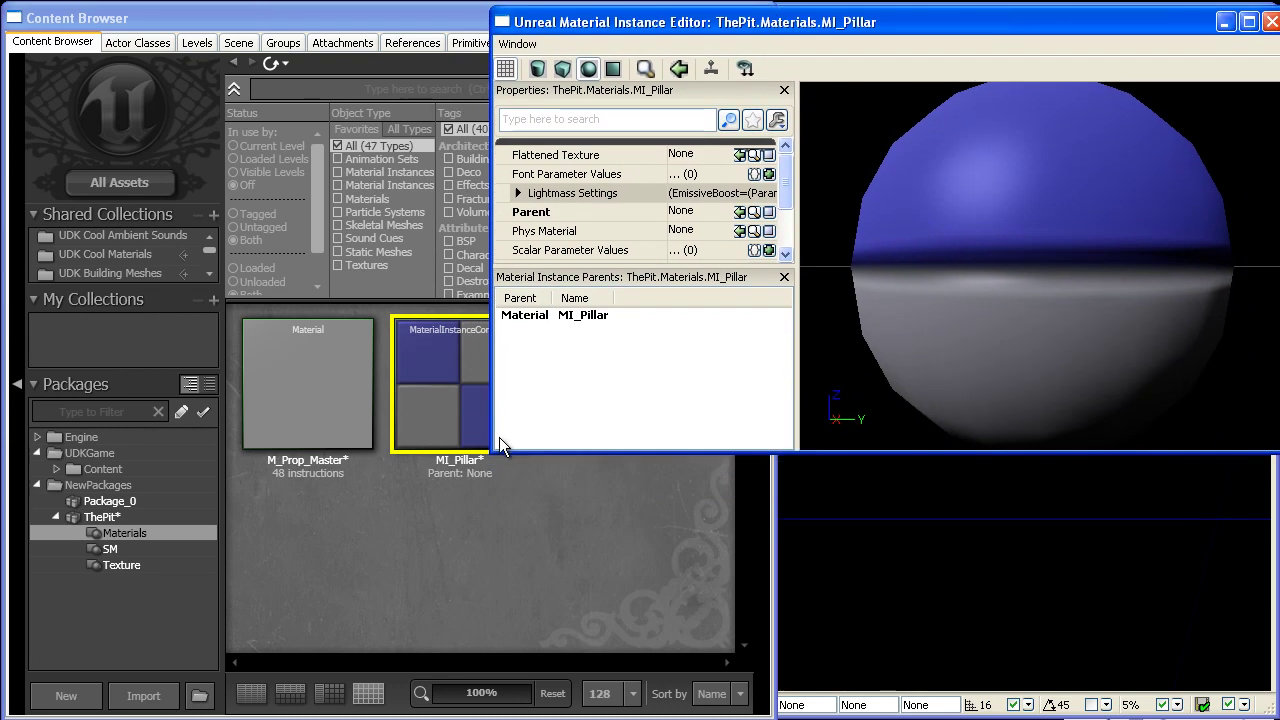
Enlarge the Material Instance Editor and assign M_Prop_Master as the Parent of MI_Pillar.
left_click_drag(493, 452, 607, 686)
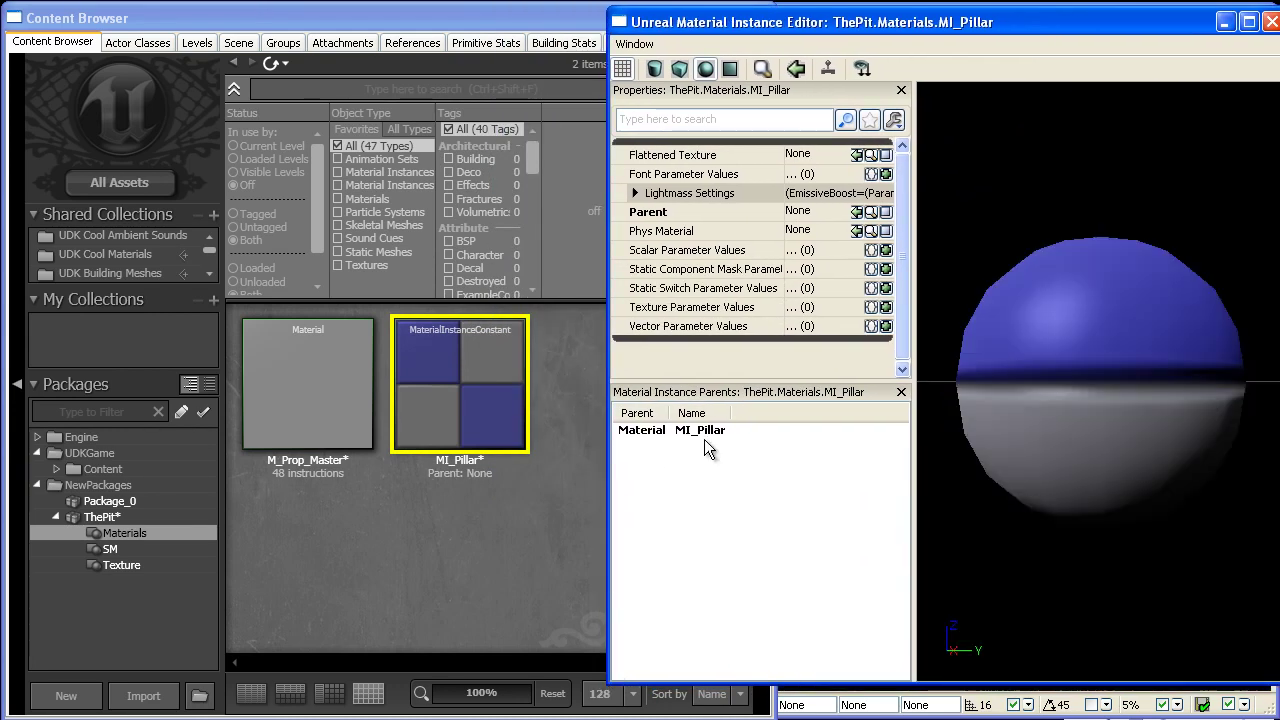
left_click(662, 213)
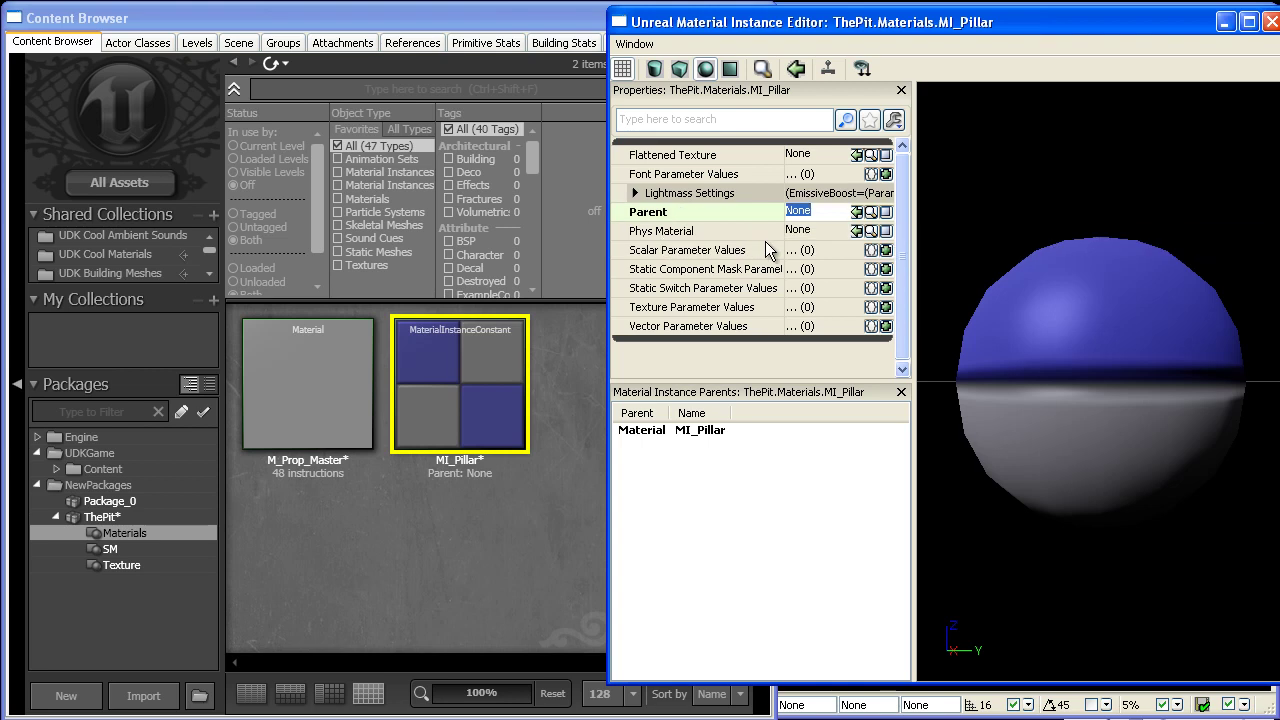
left_click(355, 372)
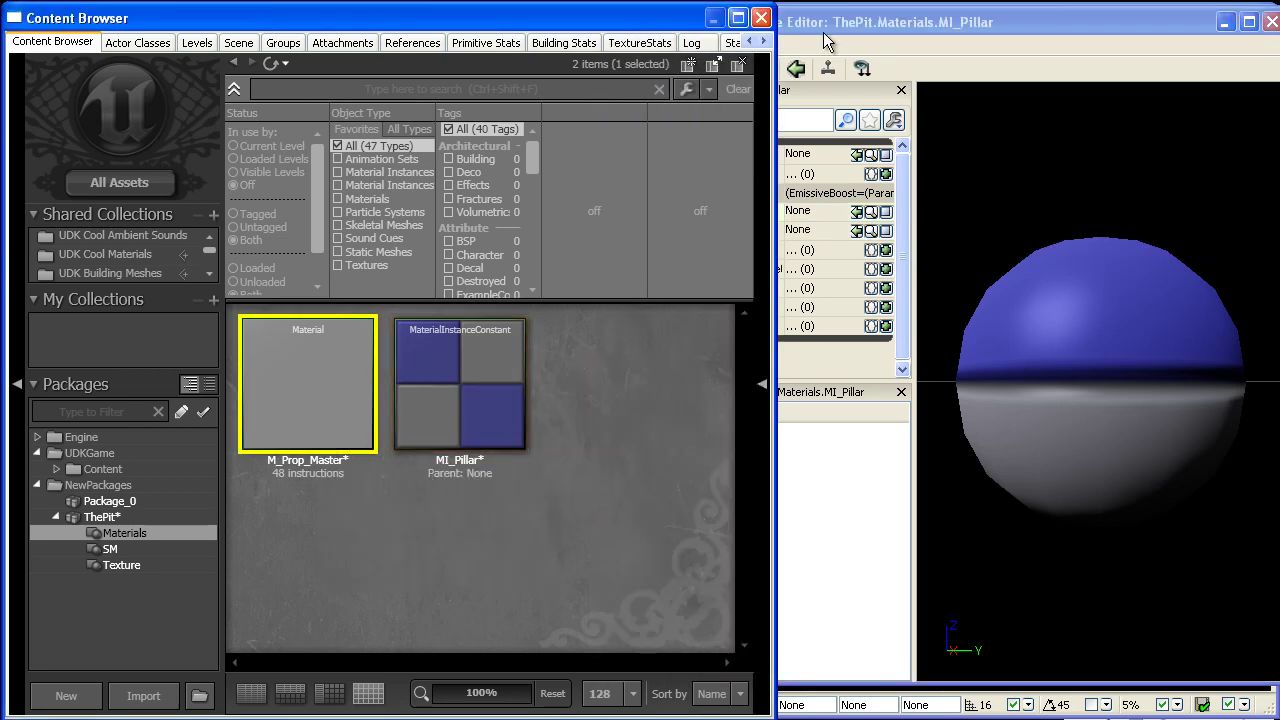
left_click(852, 180)
left_click(857, 212)
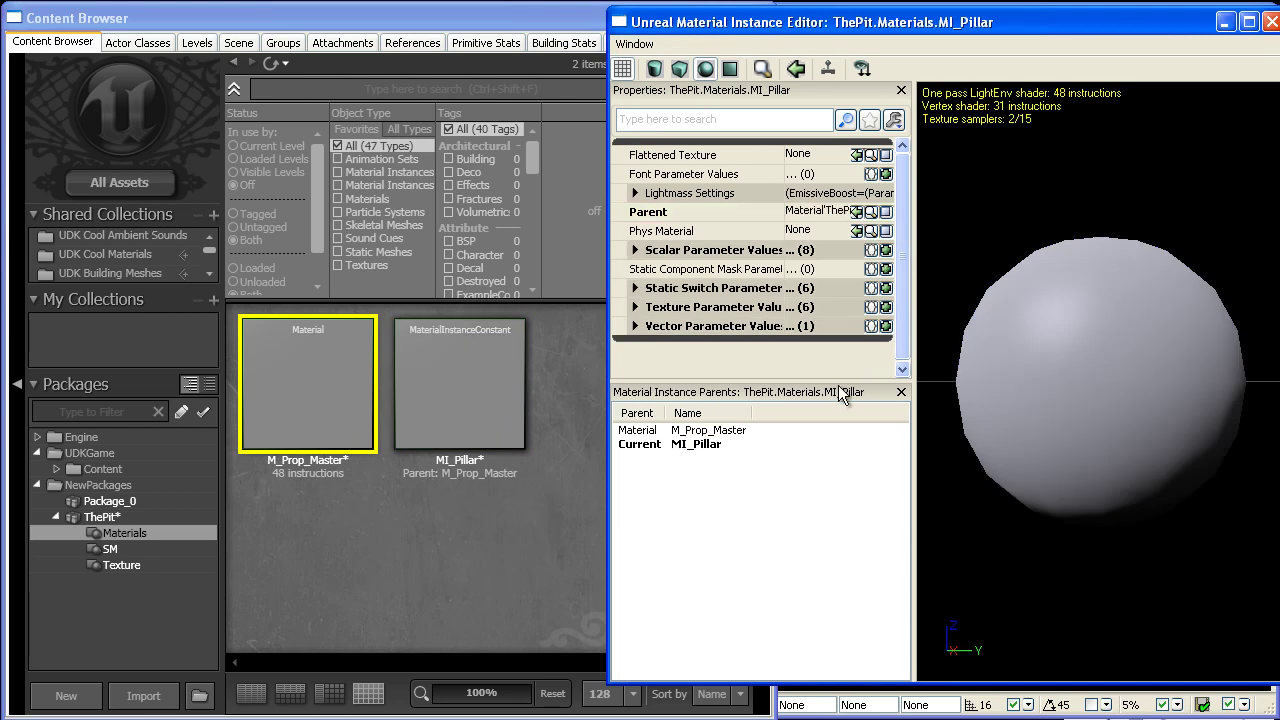
Enlarge the properties area and expand MI_Pillar's scalar, static switch, texture and vector parameter groups.
left_click_drag(839, 389, 832, 568)
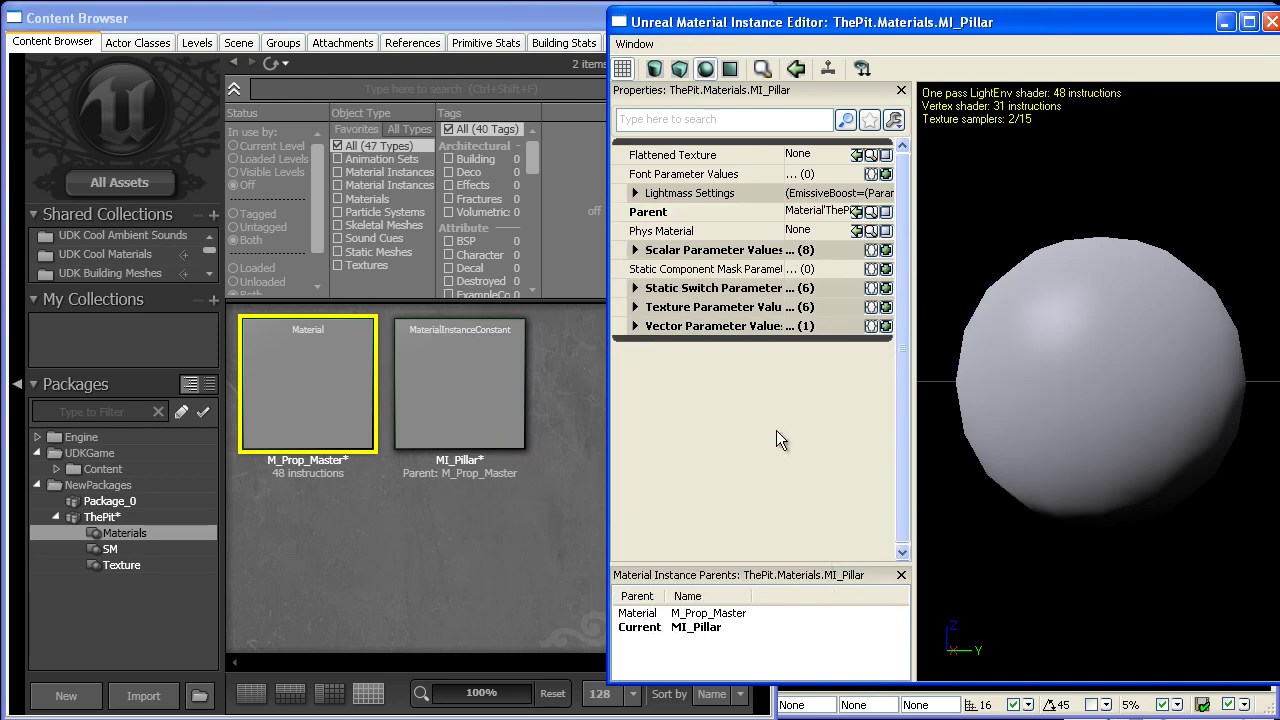
left_click(636, 288)
left_click(634, 250)
left_click(634, 440)
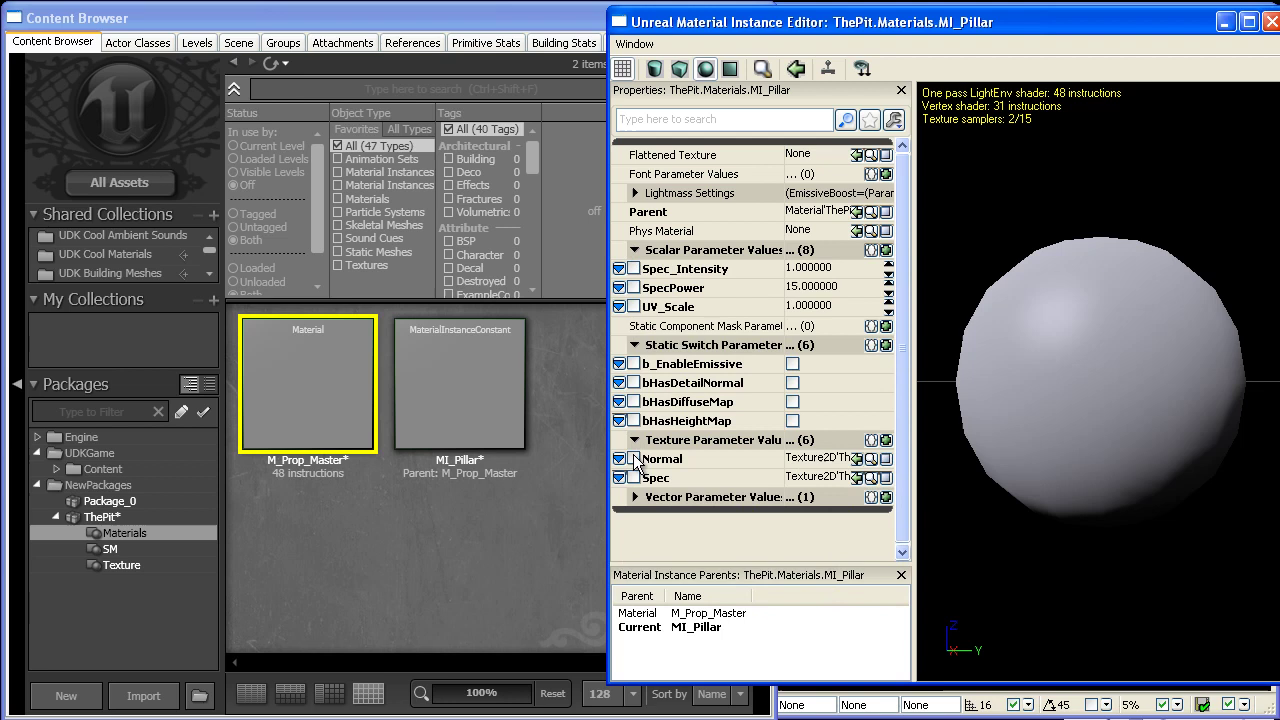
left_click(634, 497)
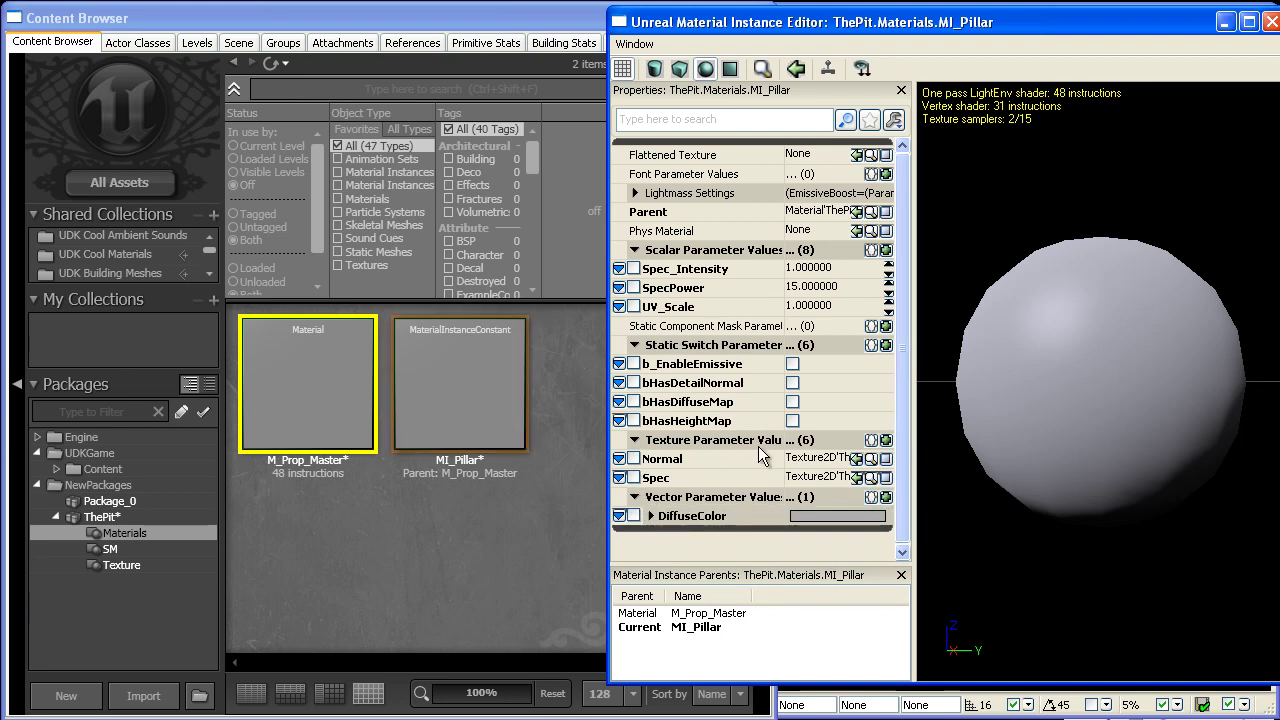
left_click_drag(1022, 372, 1028, 402)
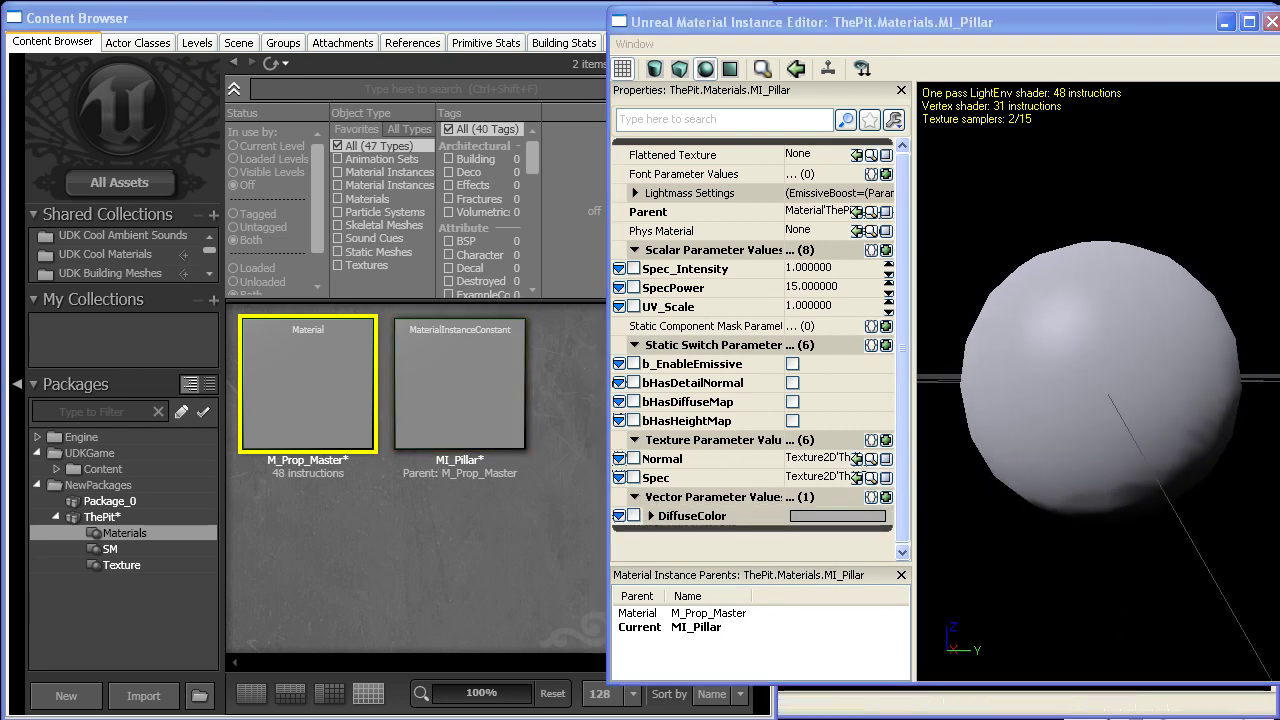
Look at the SM_Pillar mesh in ThePit's SM group and reselect MI_Pillar in the Materials group.
mouse_move(400, 411)
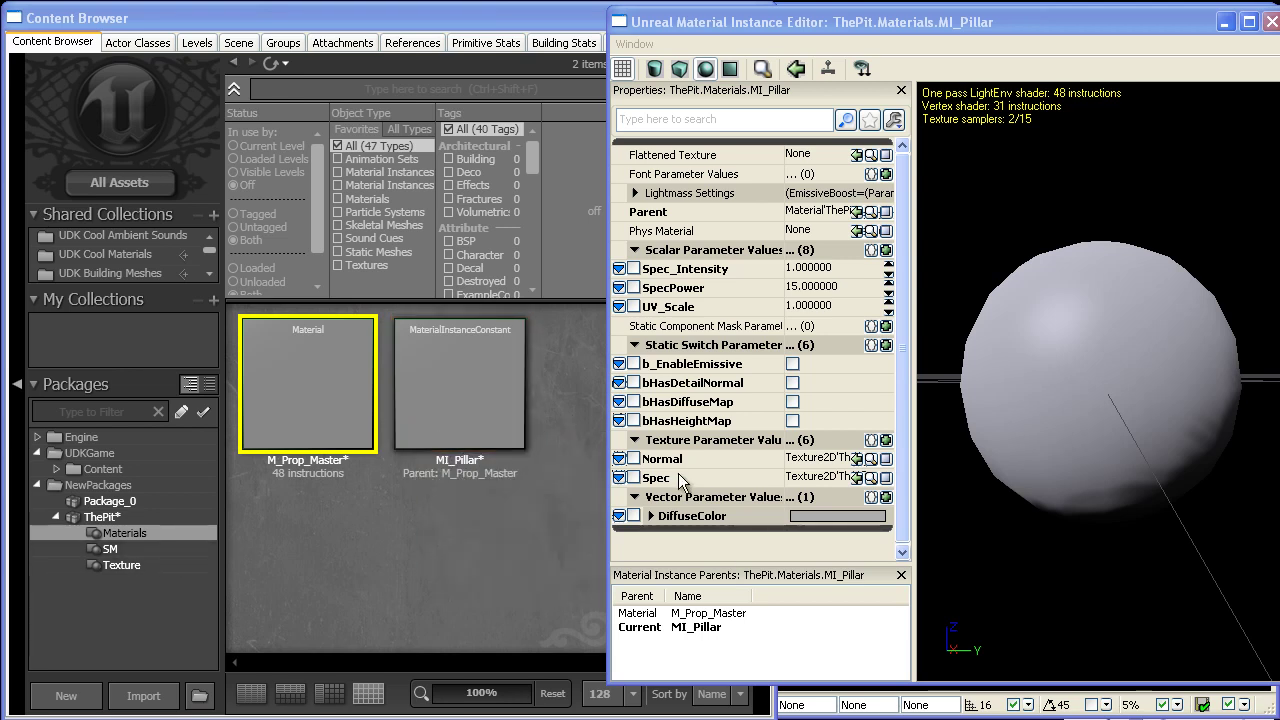
left_click(201, 548)
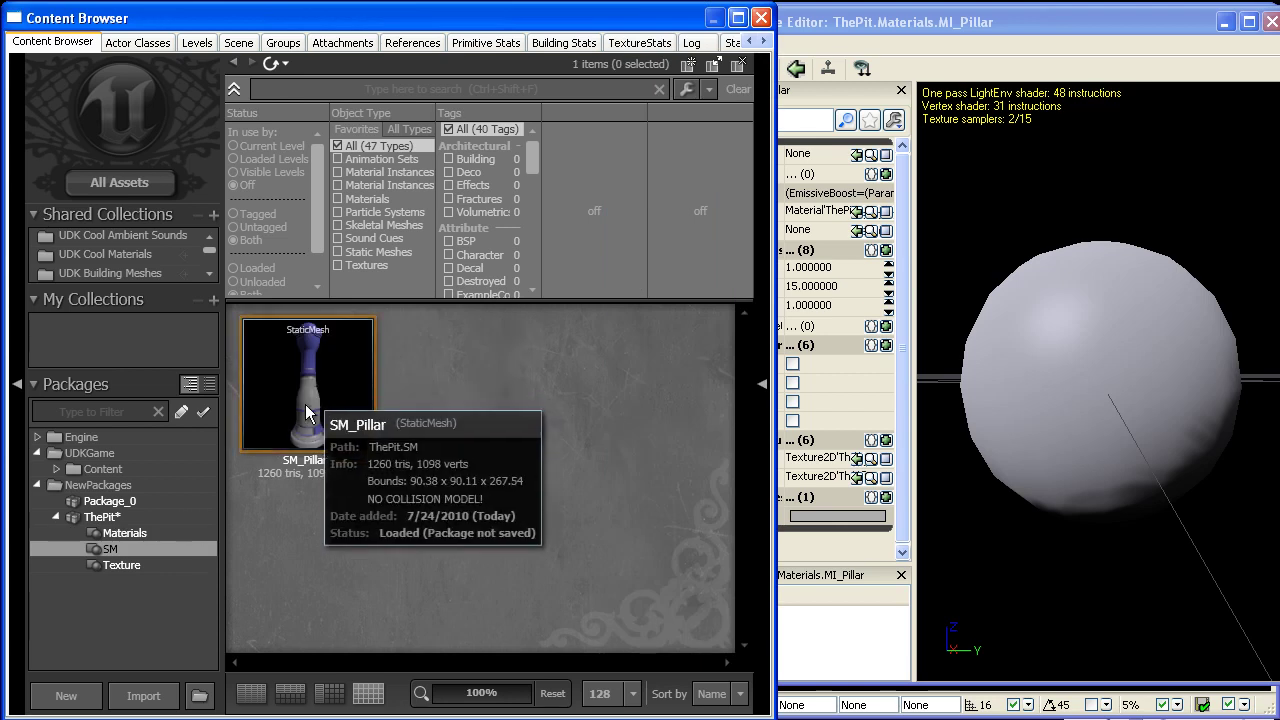
left_click(152, 533)
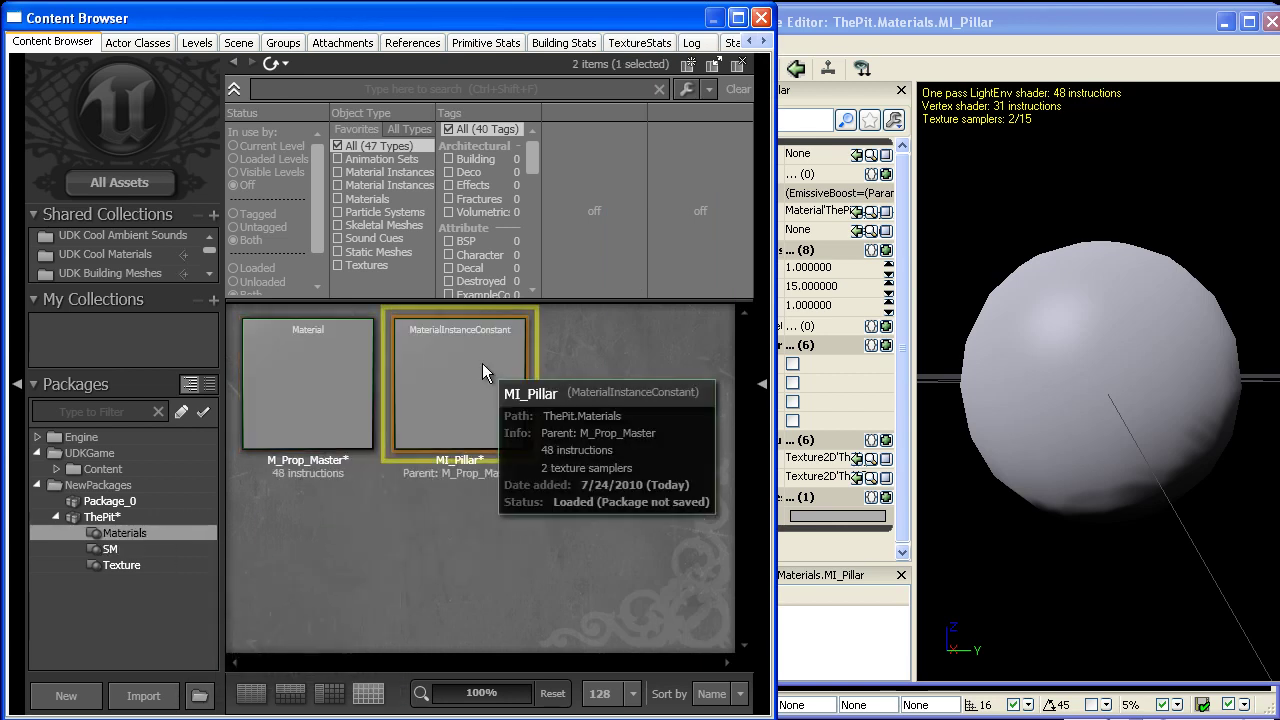
left_click(482, 363)
left_click(975, 80)
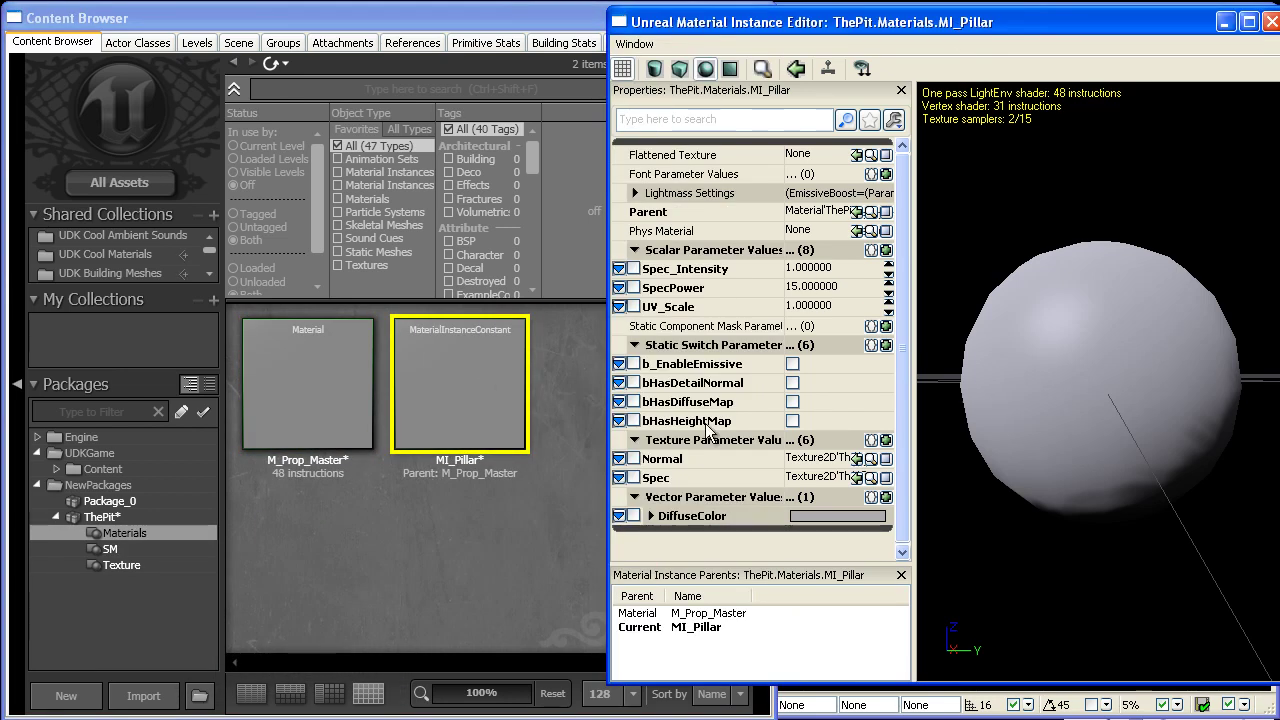
Override MI_Pillar's Normal texture parameter with T_Pillar_n from ThePit's Texture group and inspect it on the preview sphere.
left_click(634, 459)
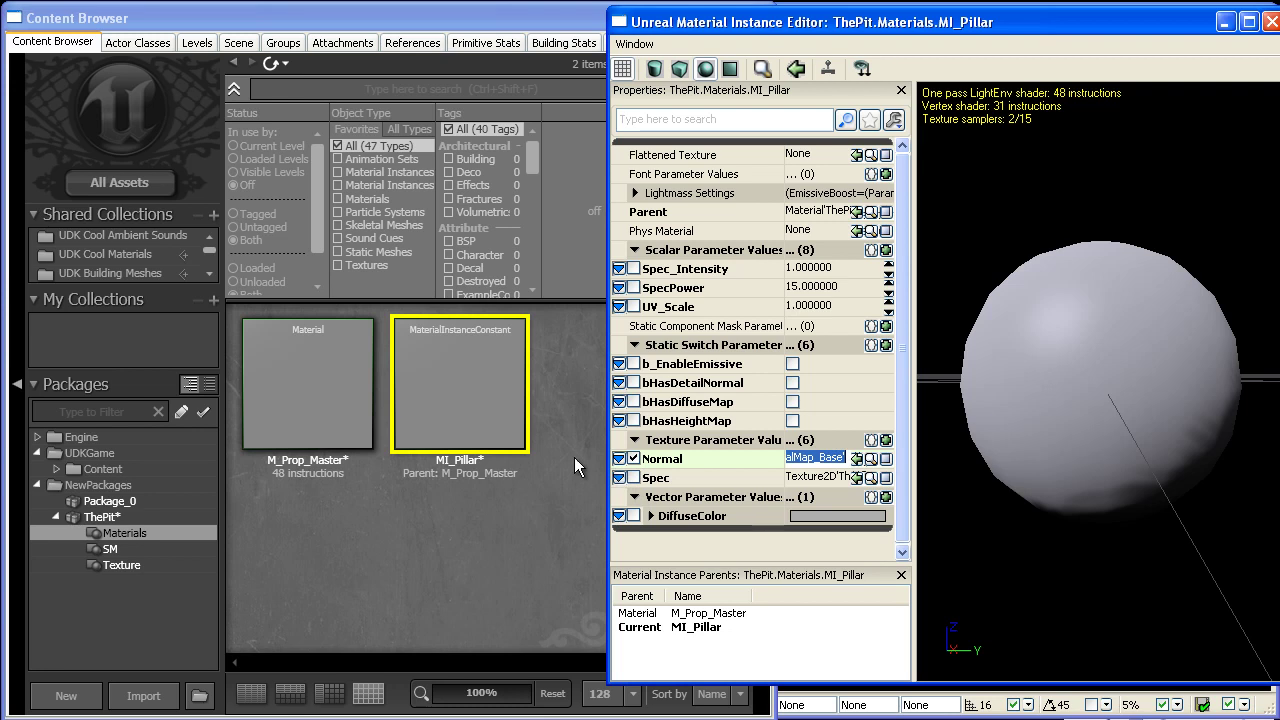
left_click(146, 565)
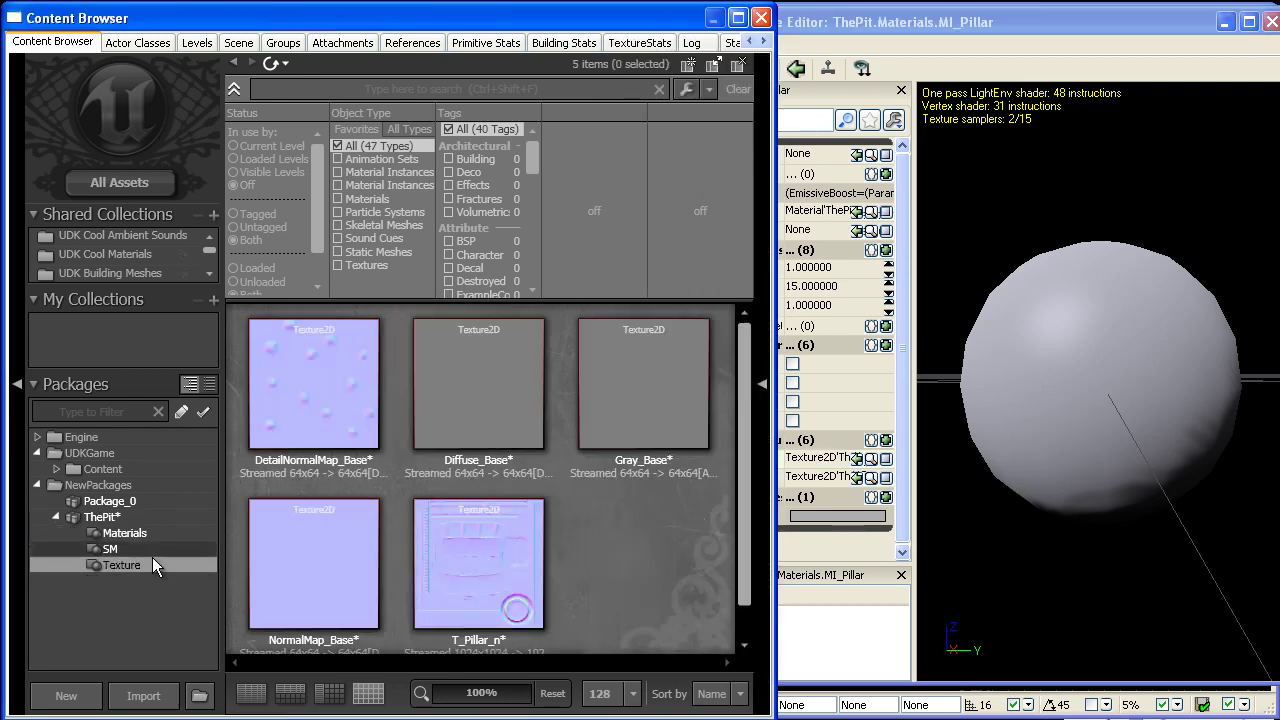
left_click(480, 558)
left_click(913, 498)
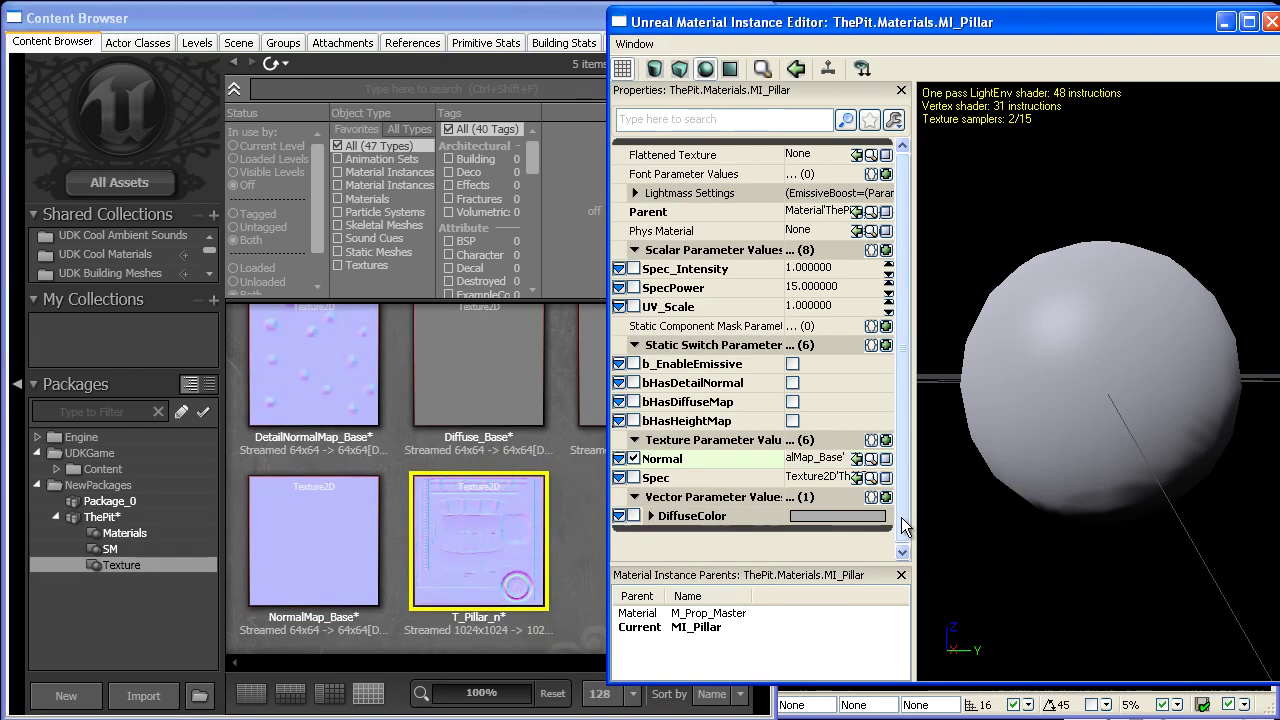
left_click(857, 459)
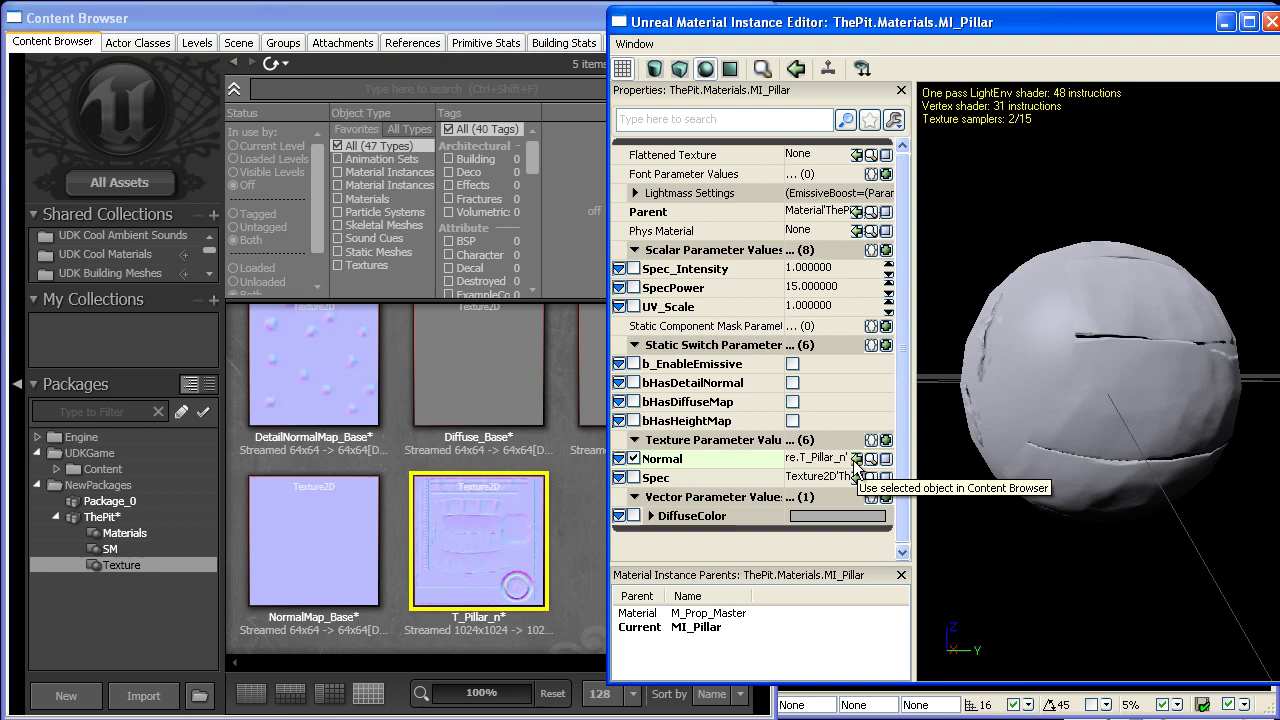
left_click_drag(1090, 410, 1046, 367)
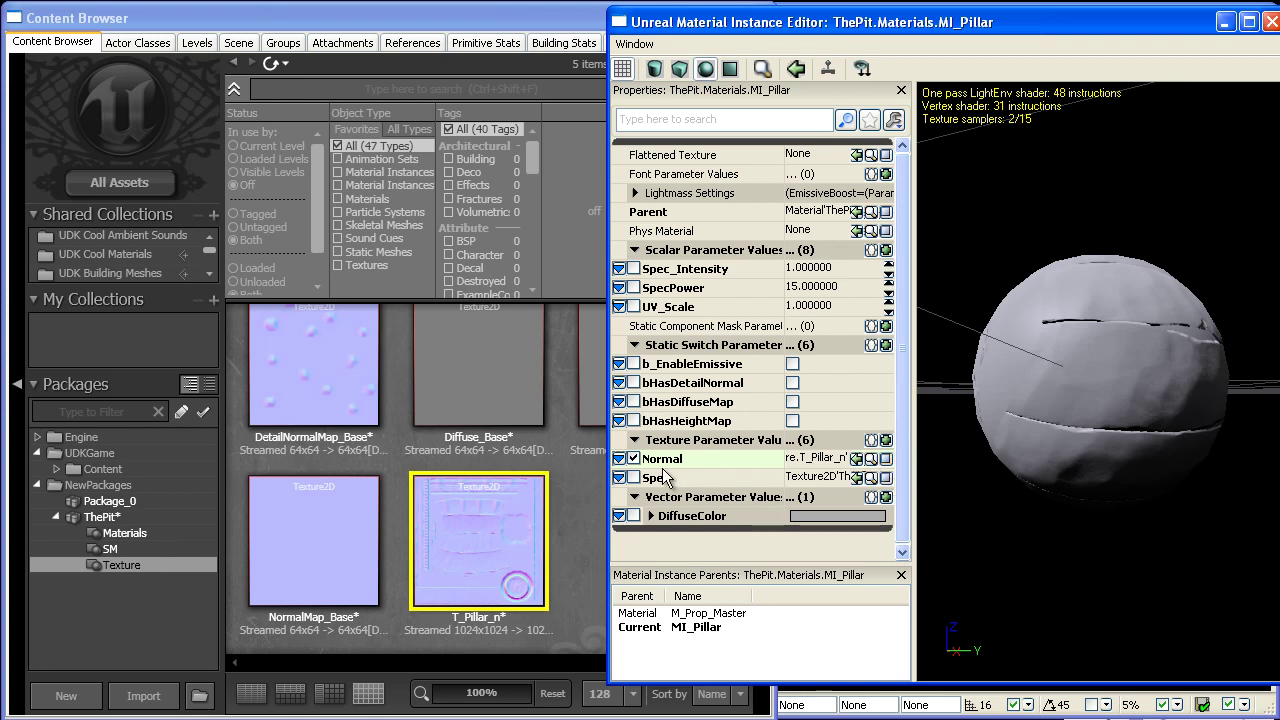
left_click_drag(1107, 398, 1040, 380)
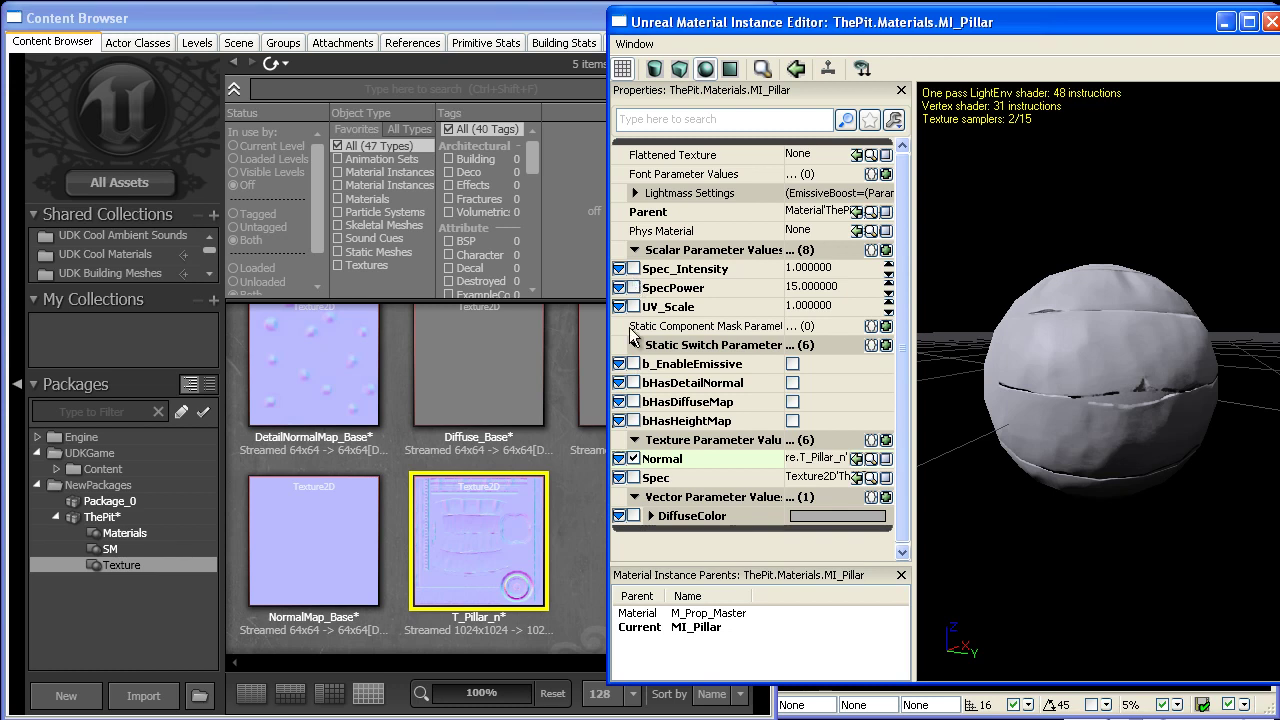
Try out the bHasDiffuseMap and bHasHeightMap static switches on MI_Pillar and turn both overrides back off.
left_click(633, 402)
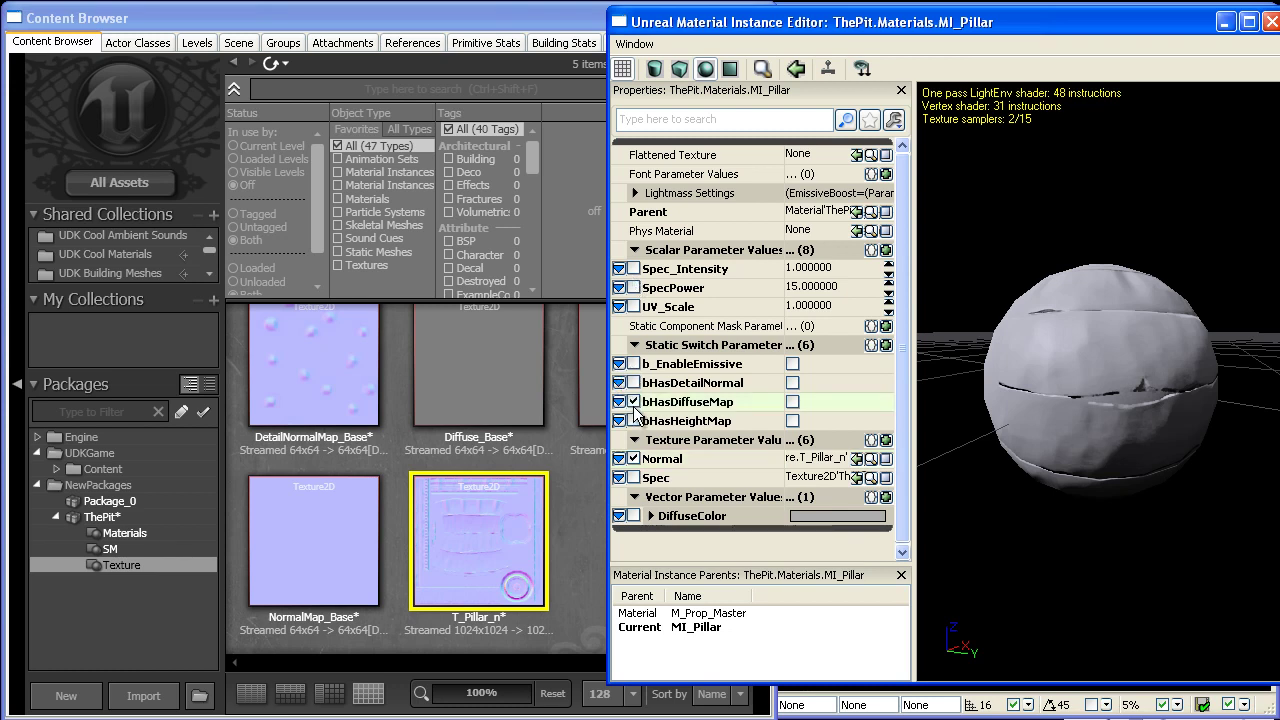
left_click(792, 402)
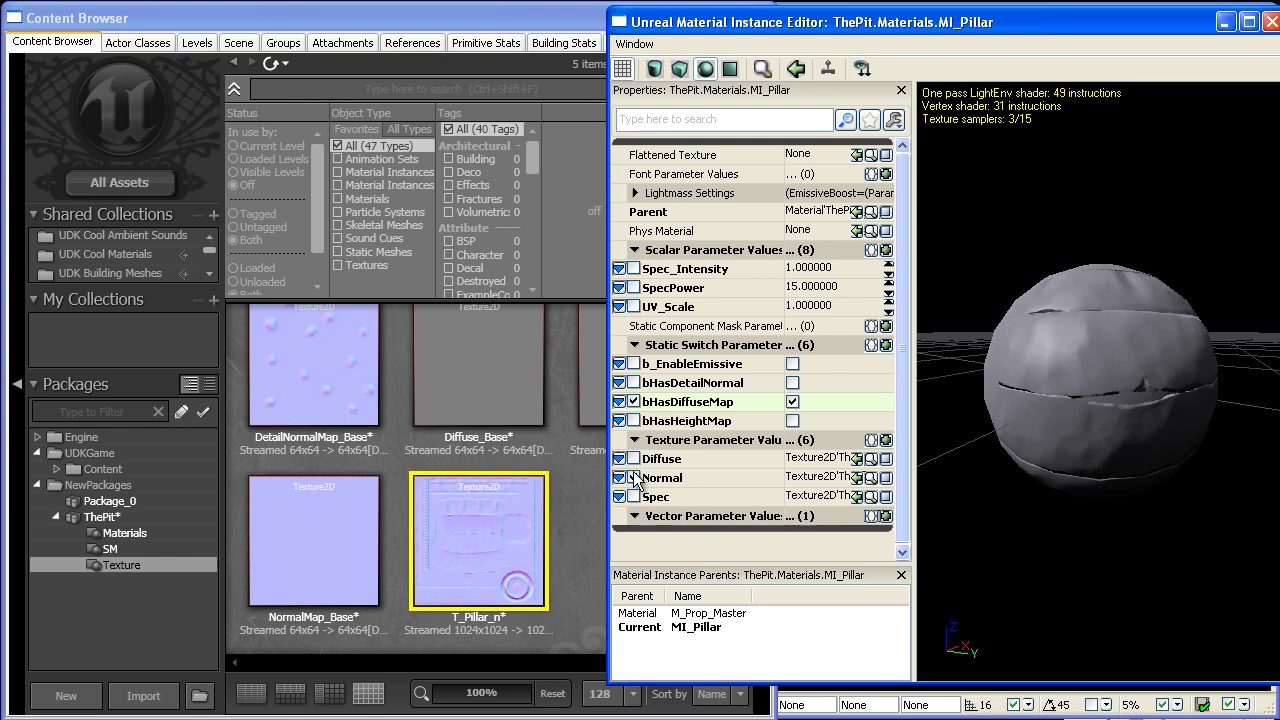
left_click(633, 421)
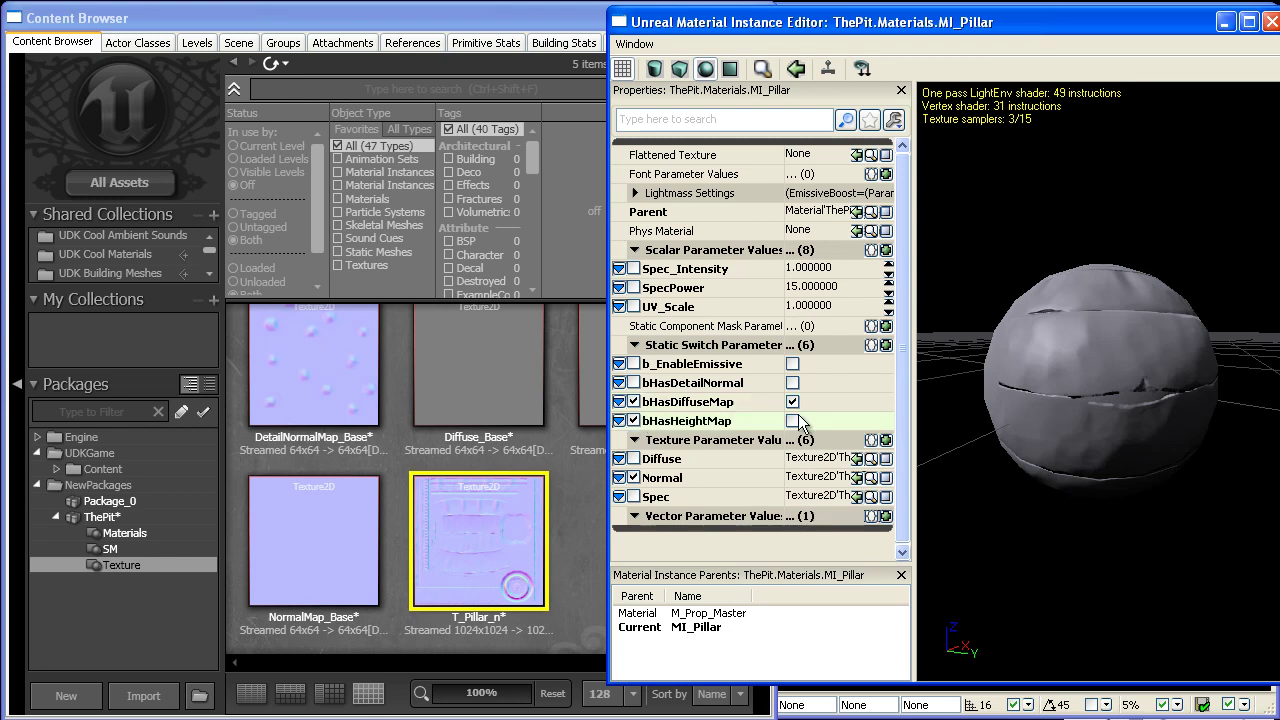
left_click(792, 421)
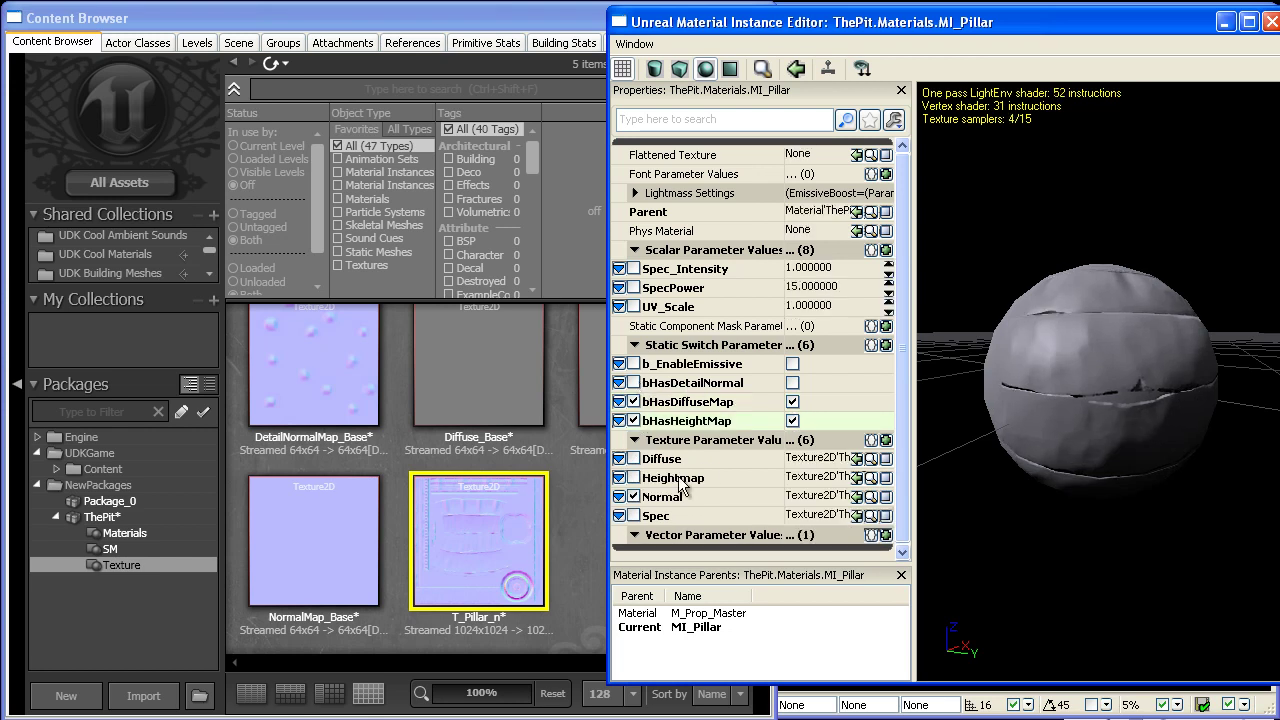
left_click(792, 420)
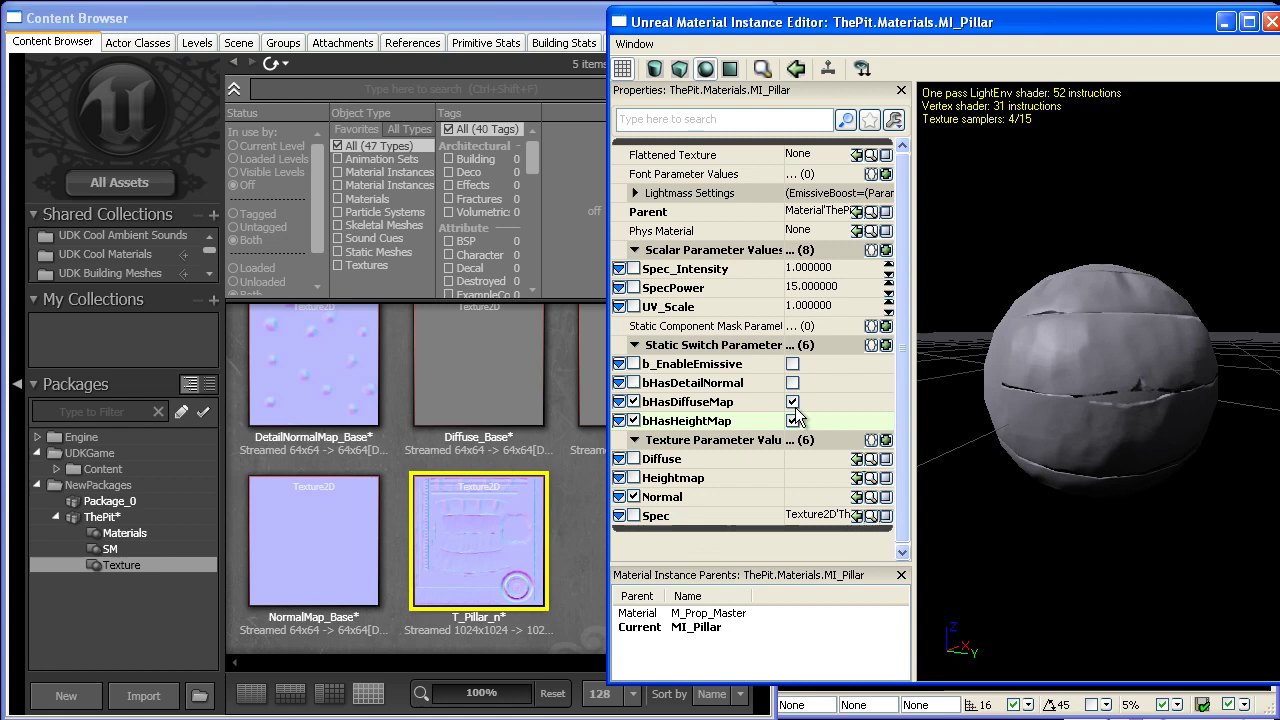
left_click(634, 402)
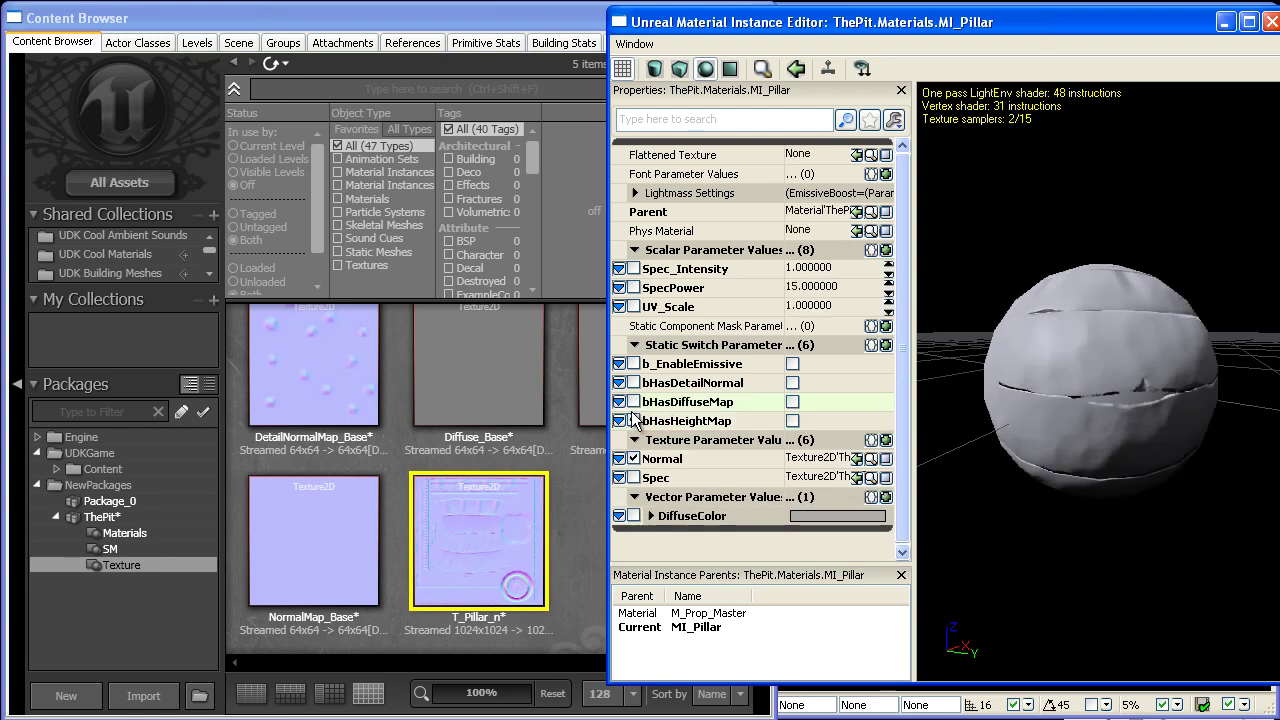
Use SM_Pillar as the preview mesh for MI_Pillar and widen the editor to inspect the pillar up close.
left_click_drag(1155, 346, 1116, 323)
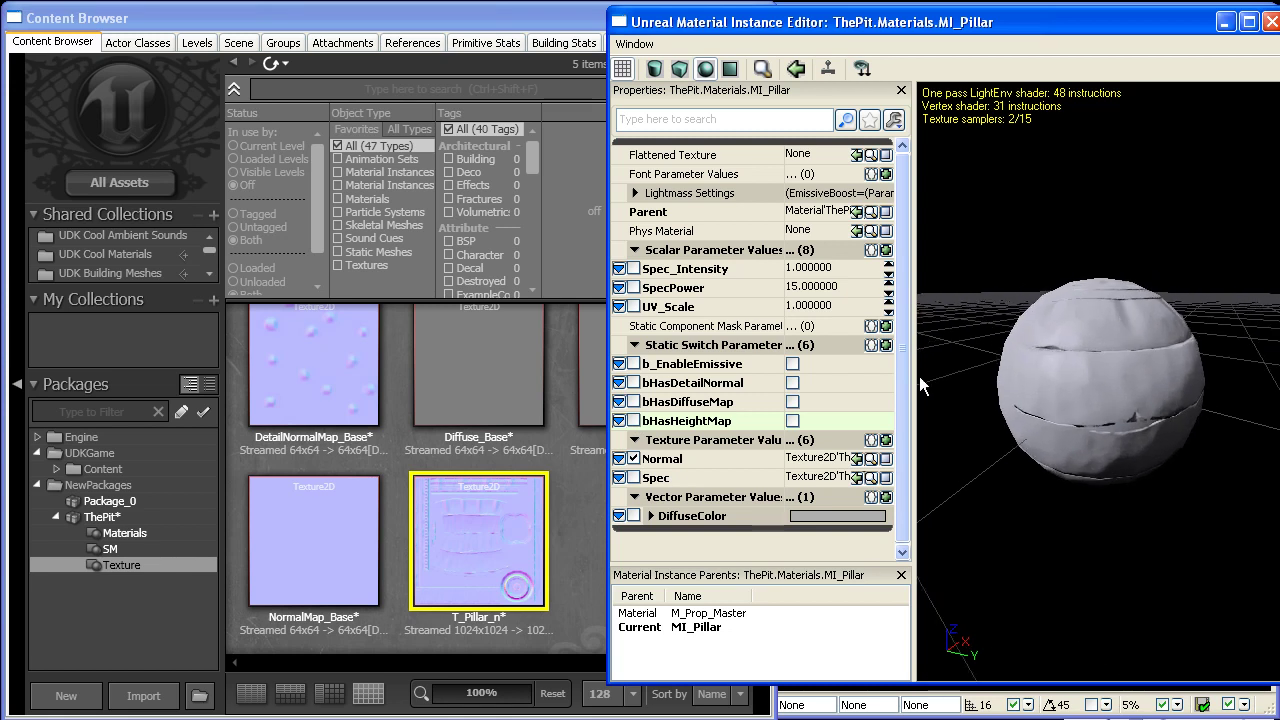
left_click(144, 549)
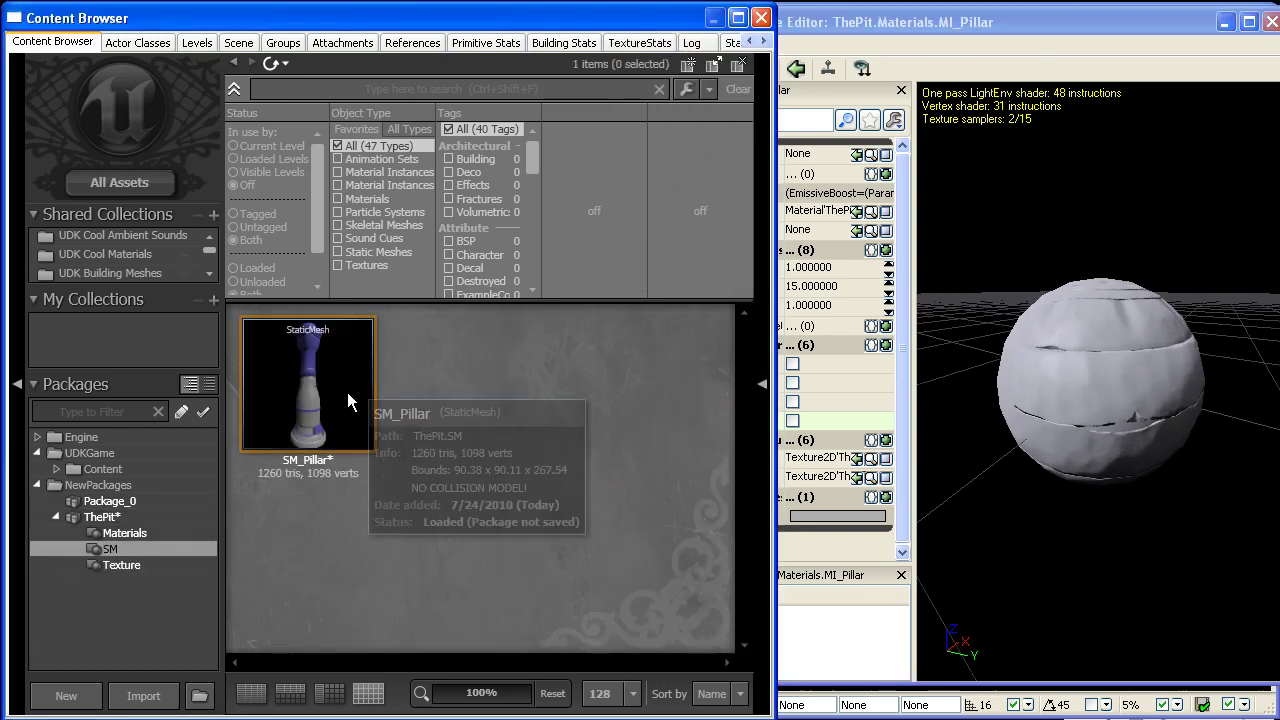
left_click(338, 404)
left_click(796, 68)
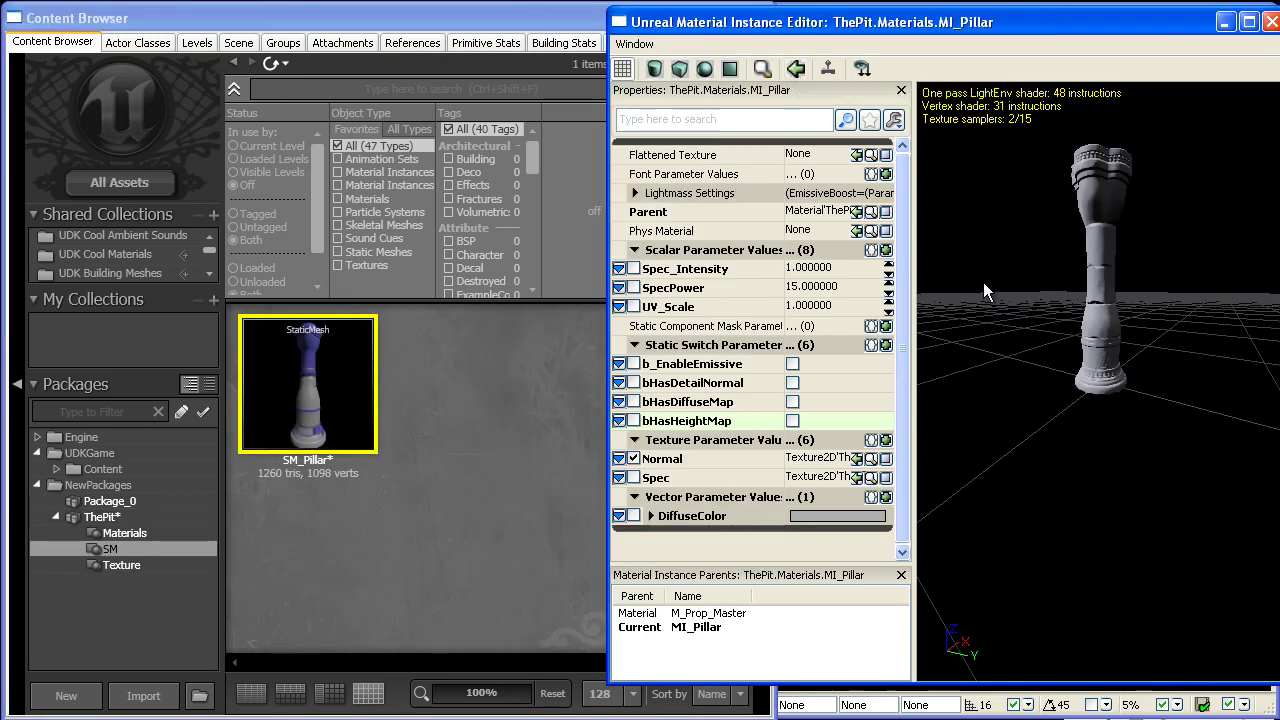
left_click_drag(1083, 240, 1068, 206)
right_click_drag(1083, 240, 950, 269)
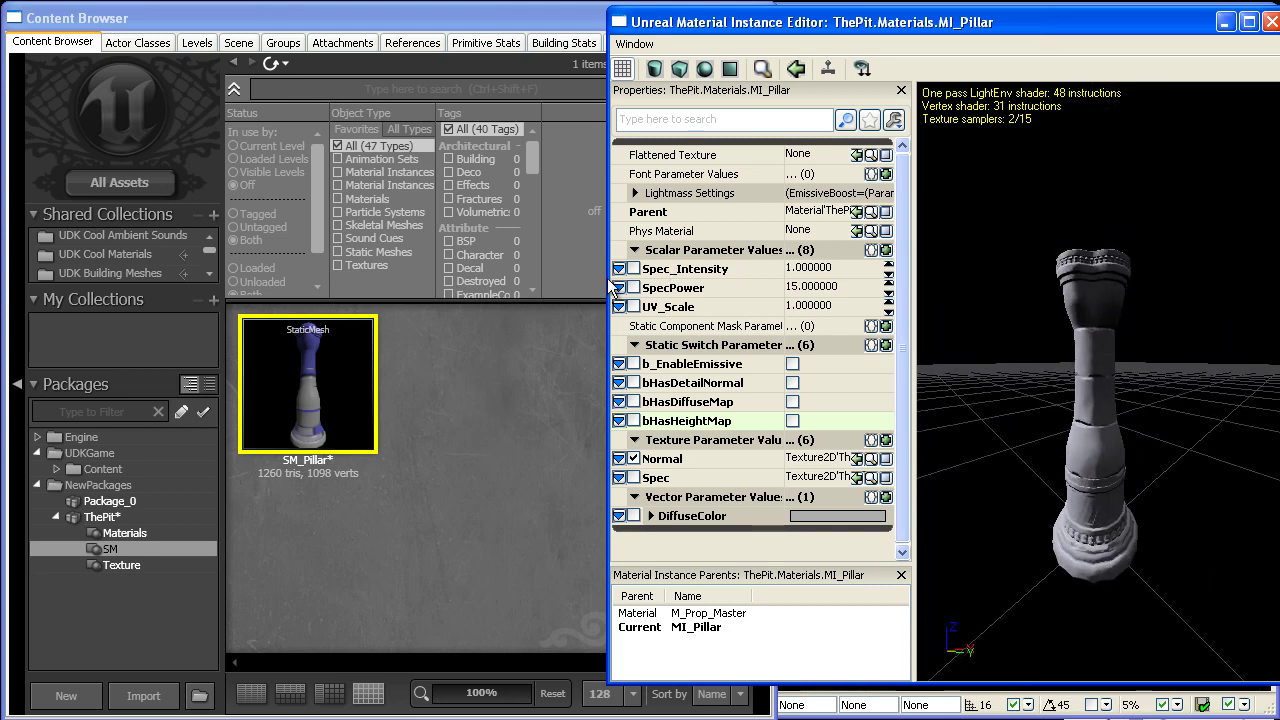
left_click_drag(607, 285, 383, 285)
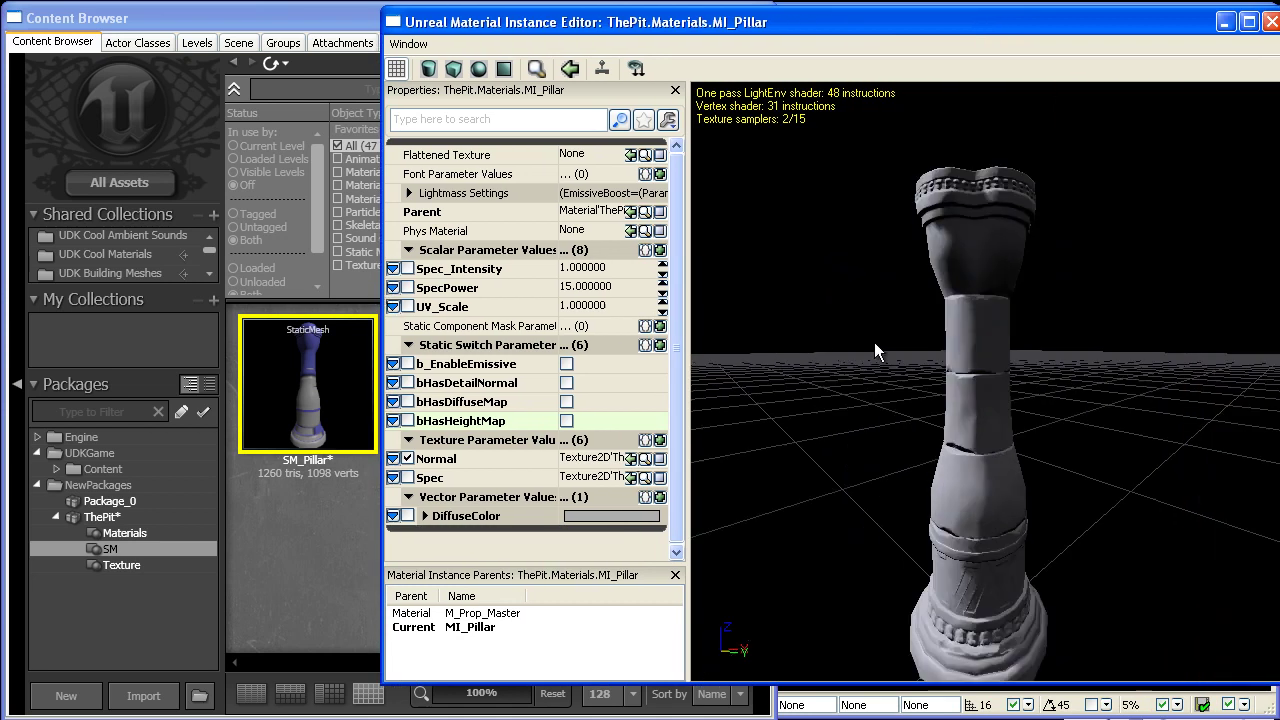